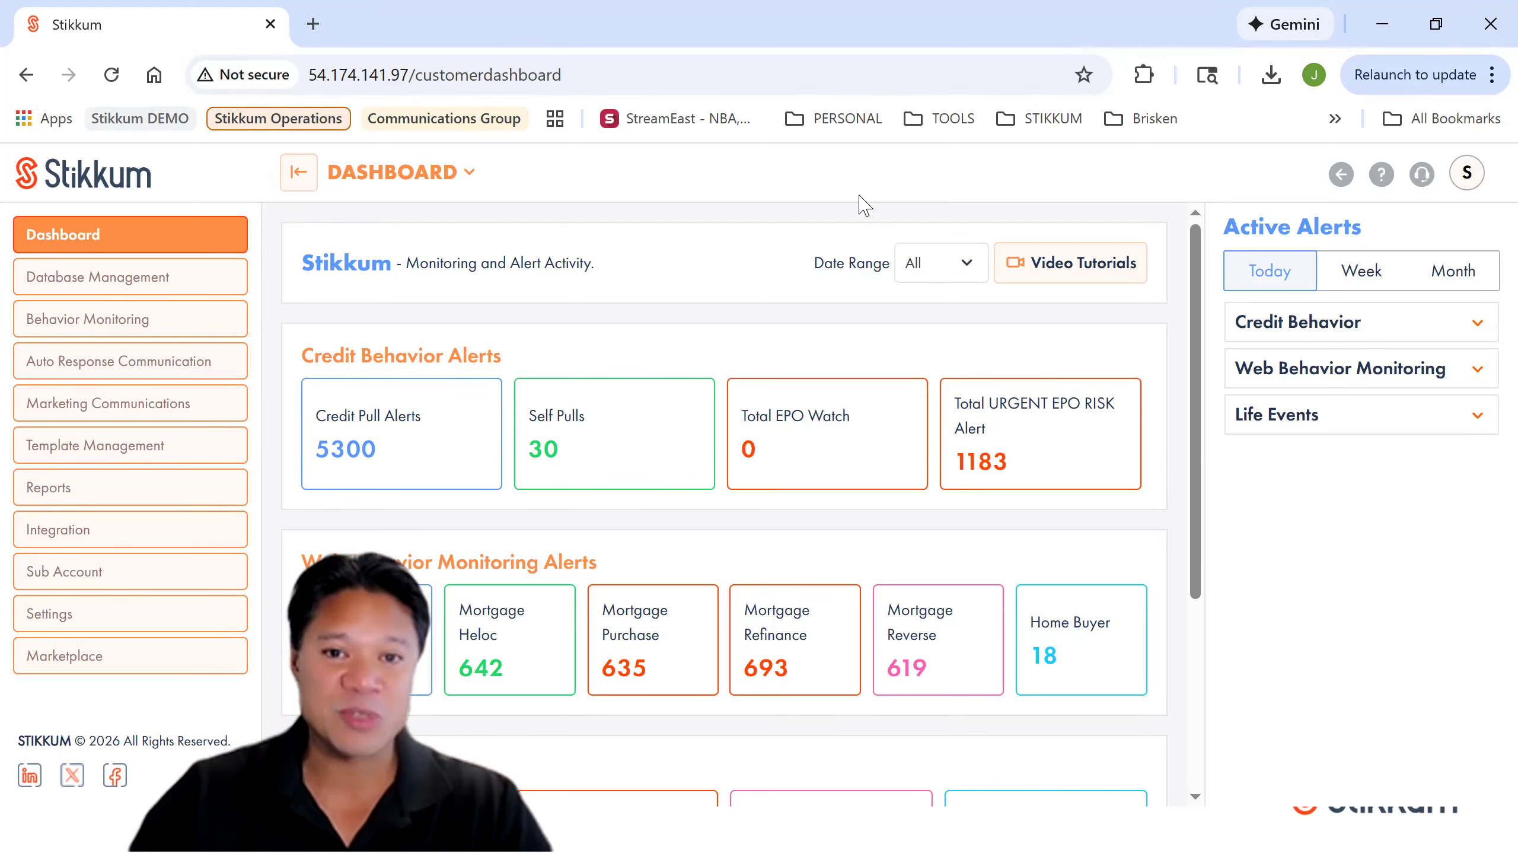
- Open Database Management and review which alert types are assigned to each database, focusing on A- Customer Database
{"action": "left_click", "coordinate": [171, 288]}
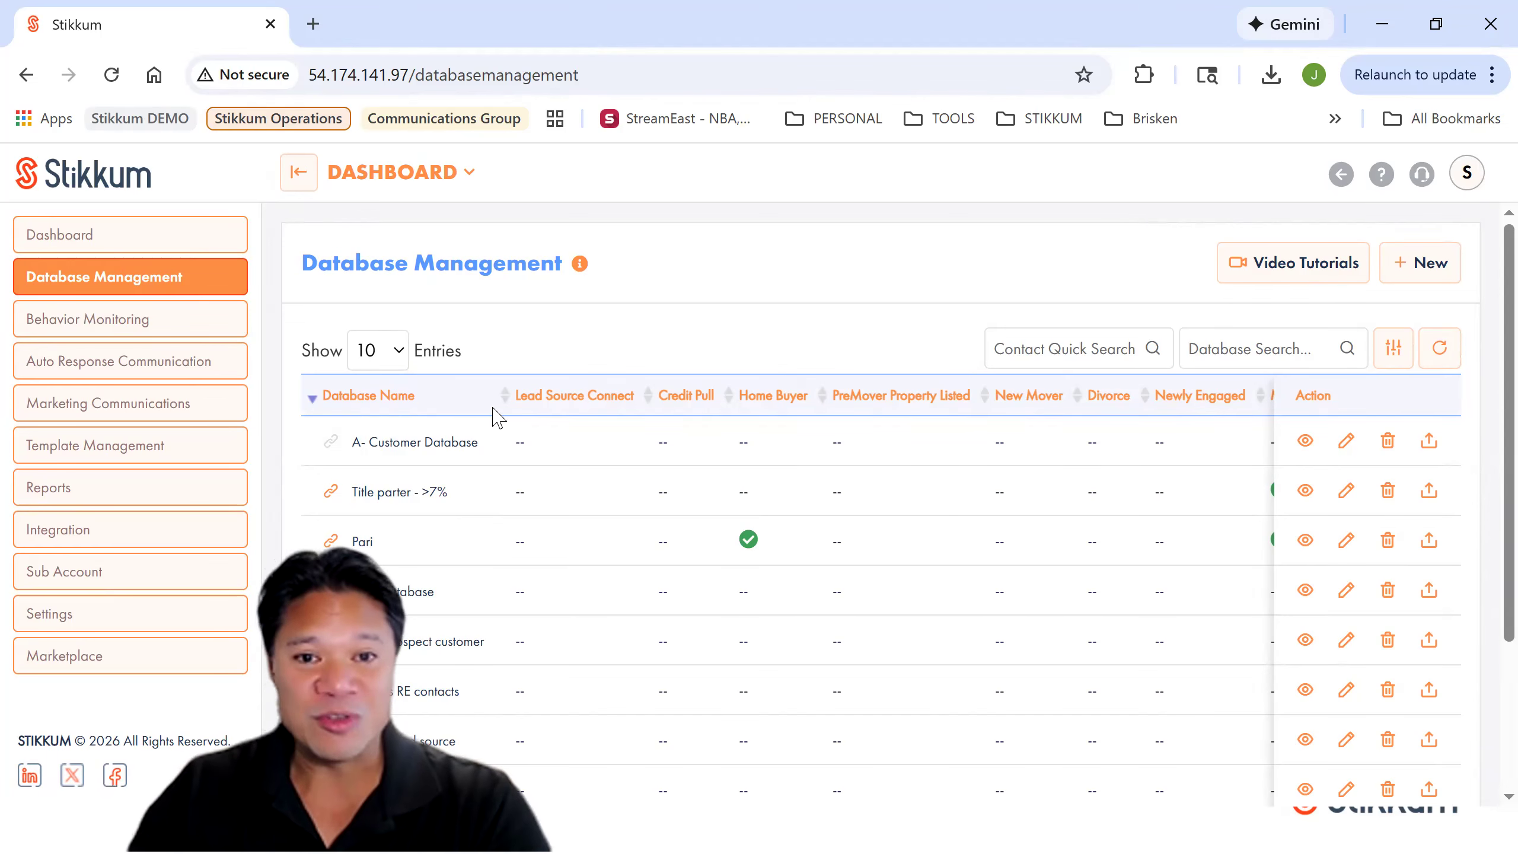
{"action": "scroll", "coordinate": [495, 417], "scroll_direction": "down", "scroll_amount": 3}
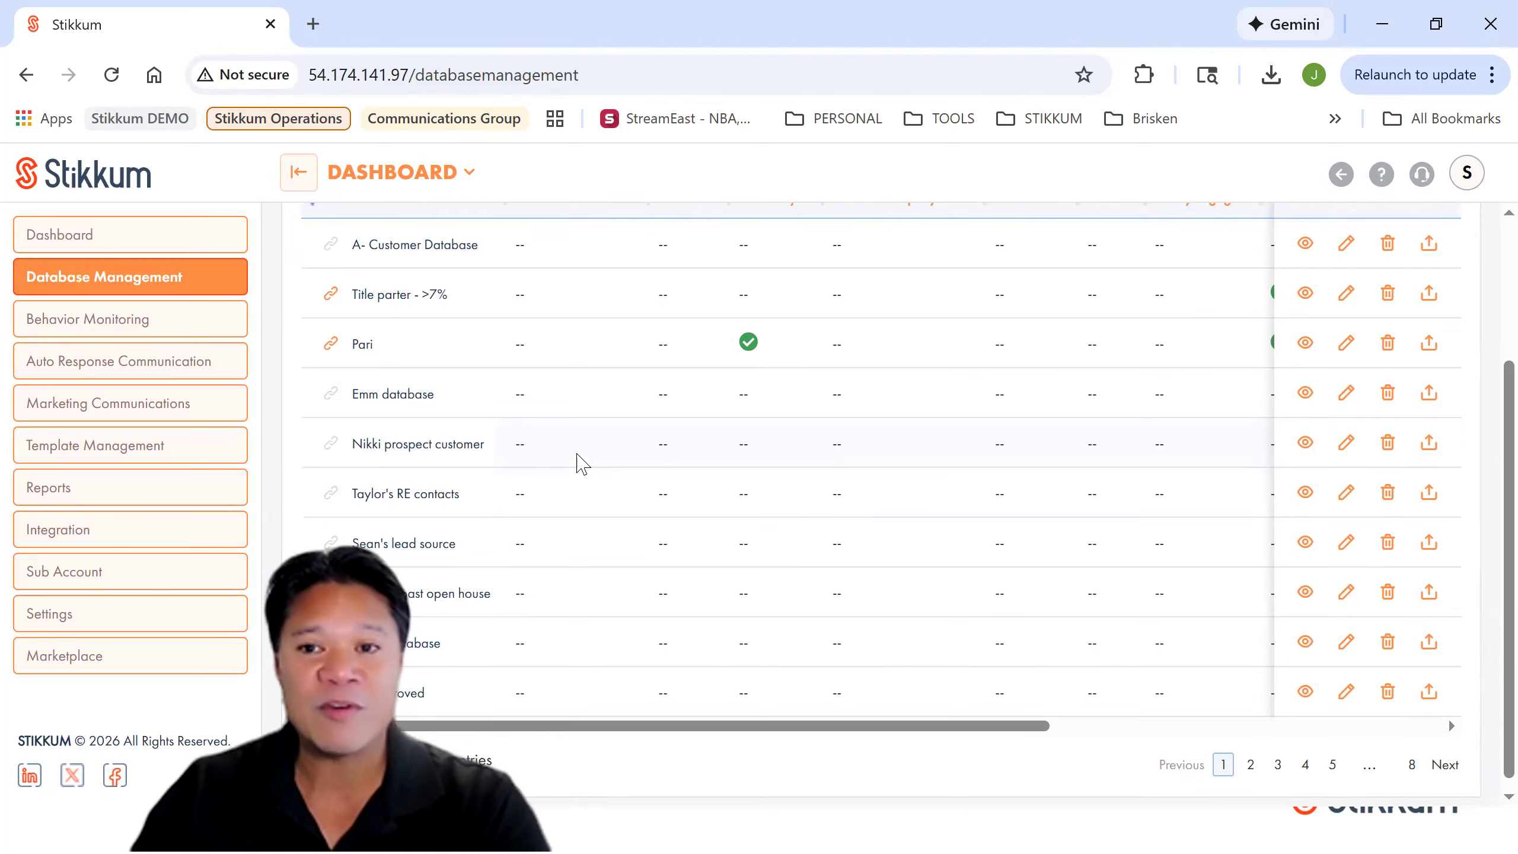
{"action": "scroll", "coordinate": [448, 467], "scroll_direction": "up", "scroll_amount": 3}
{"action": "scroll", "coordinate": [418, 469], "scroll_direction": "down", "scroll_amount": 3}
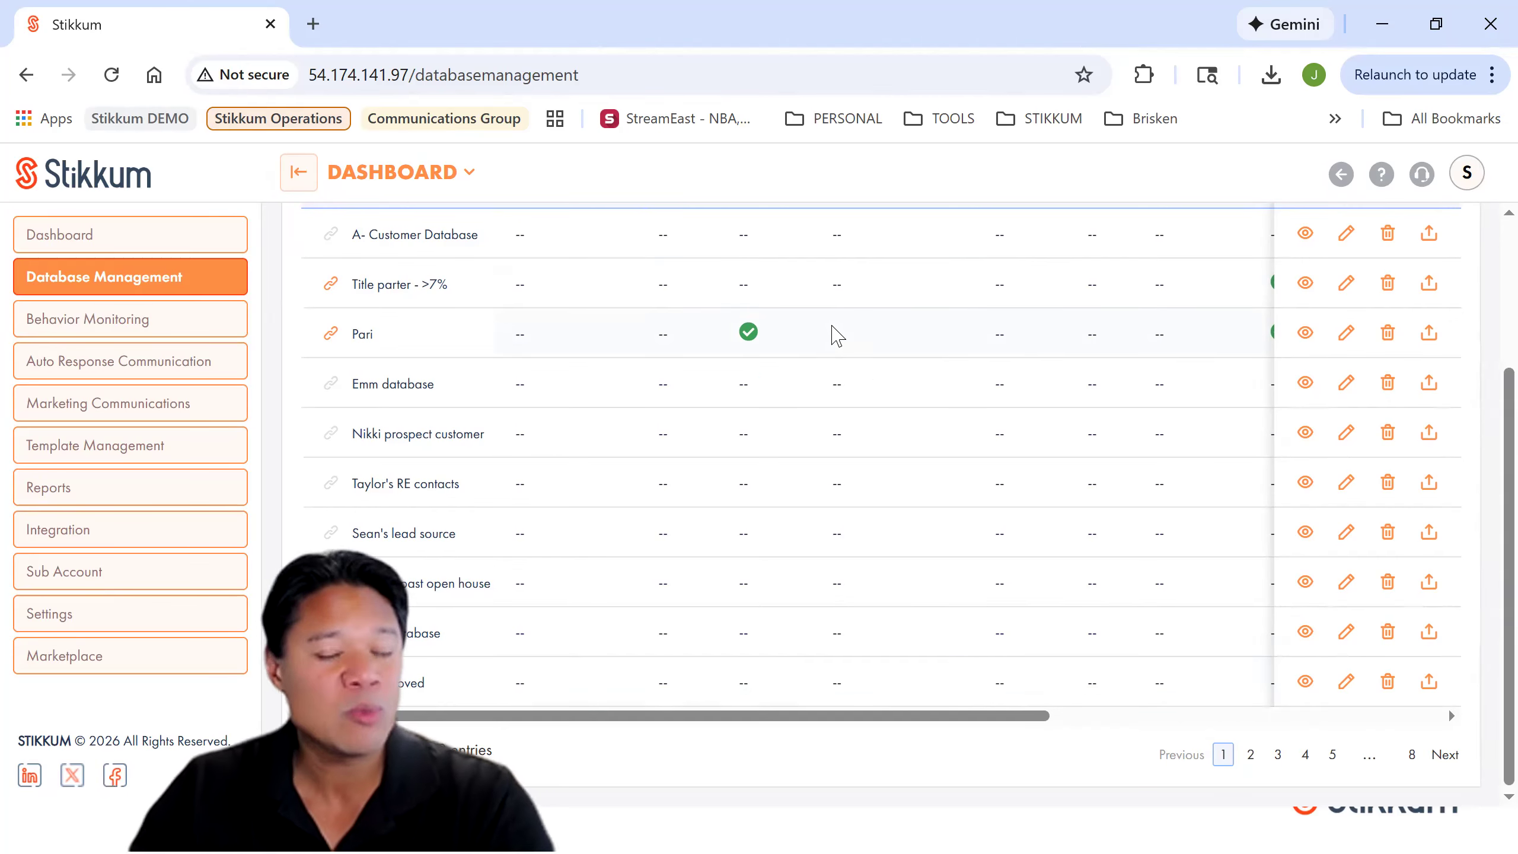
{"action": "scroll", "coordinate": [838, 336], "scroll_direction": "up", "scroll_amount": 3}
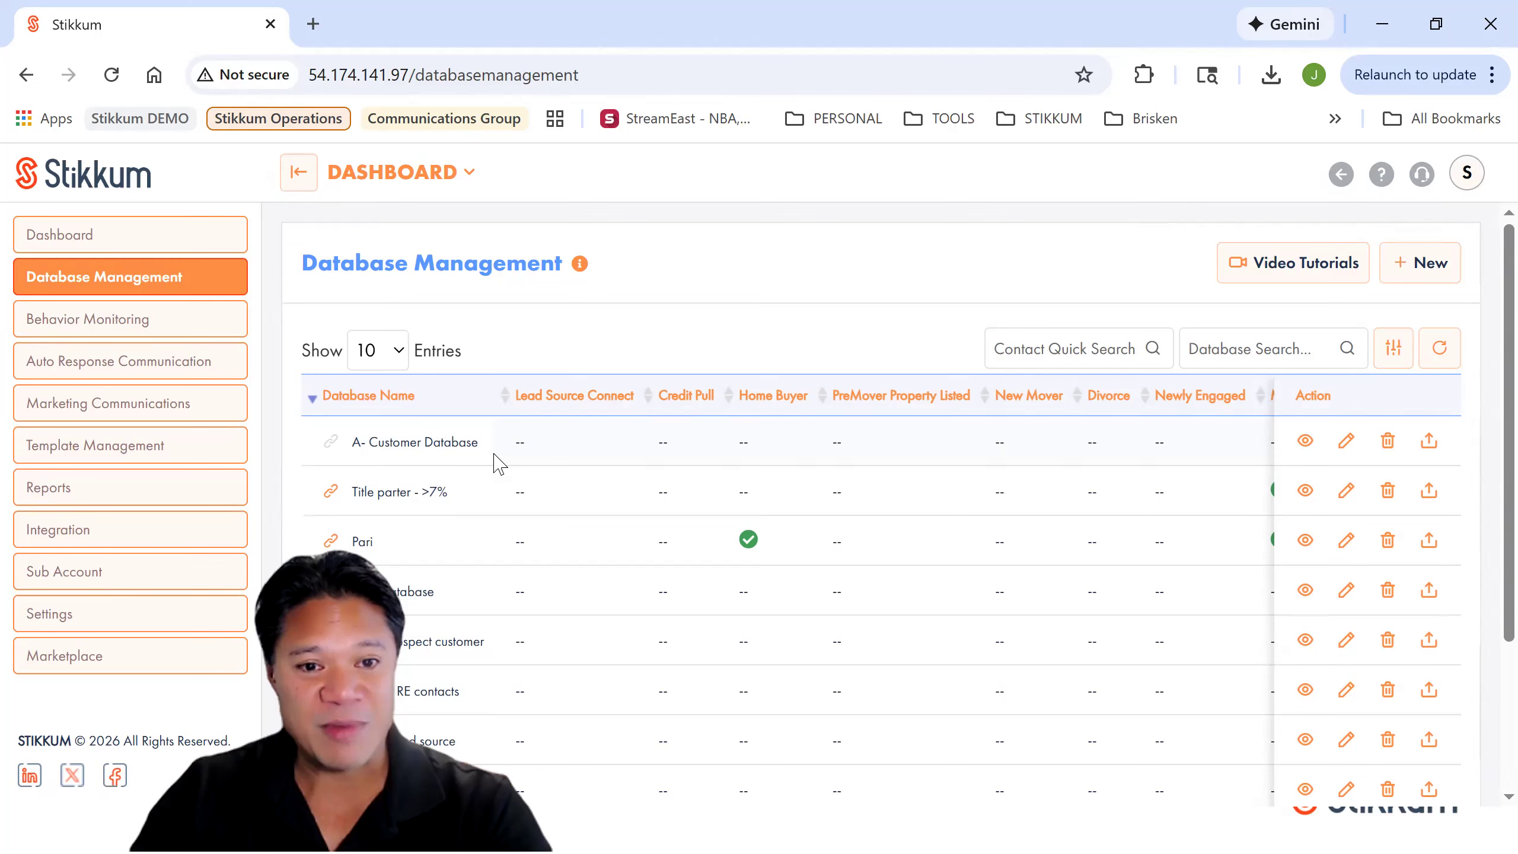
{"action": "triple_click", "coordinate": [348, 446]}
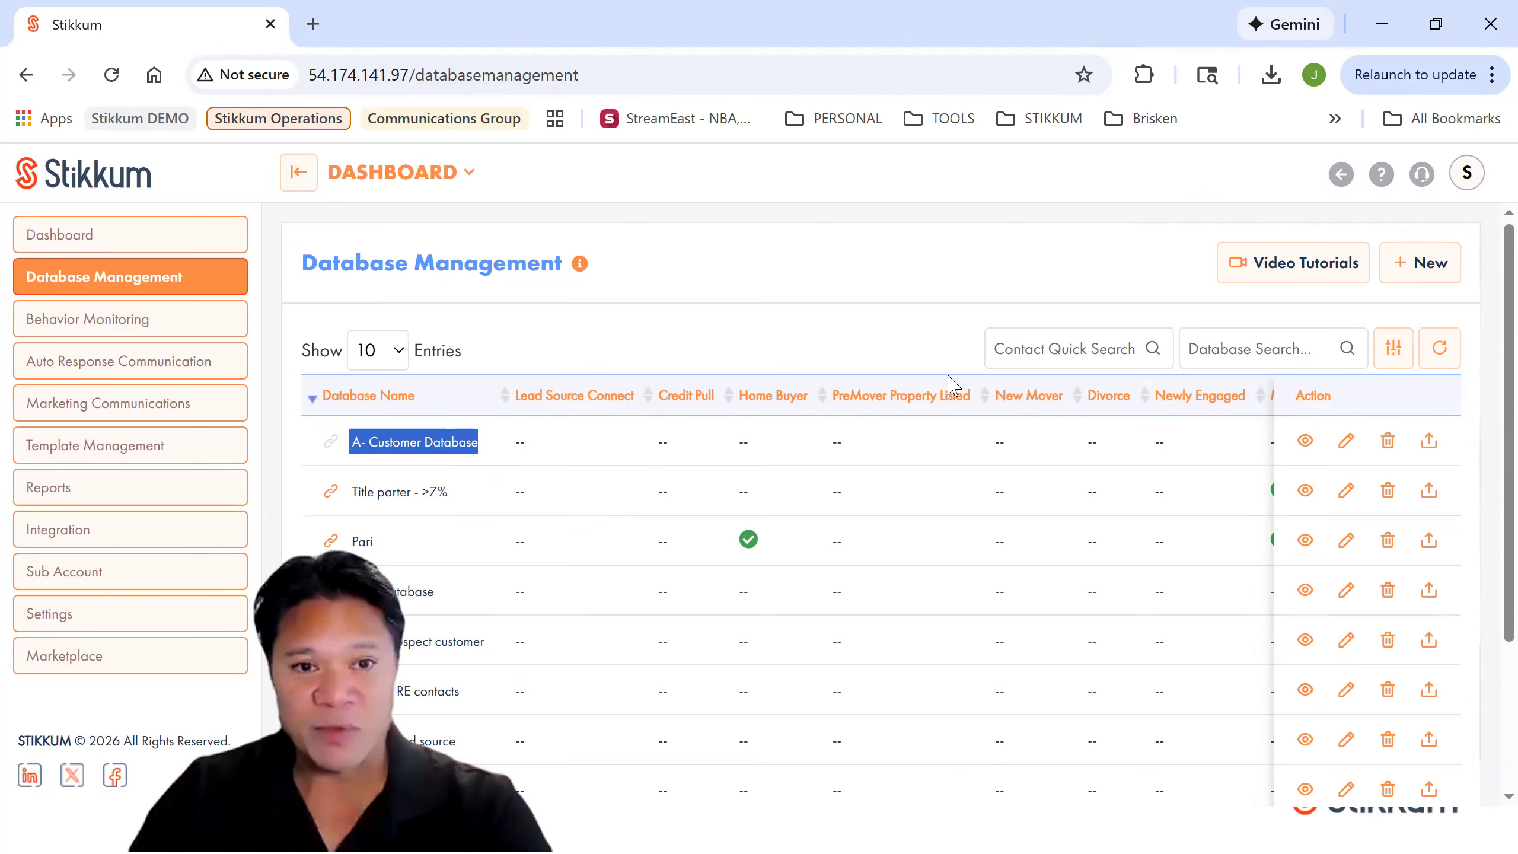
{"action": "left_click", "coordinate": [311, 185]}
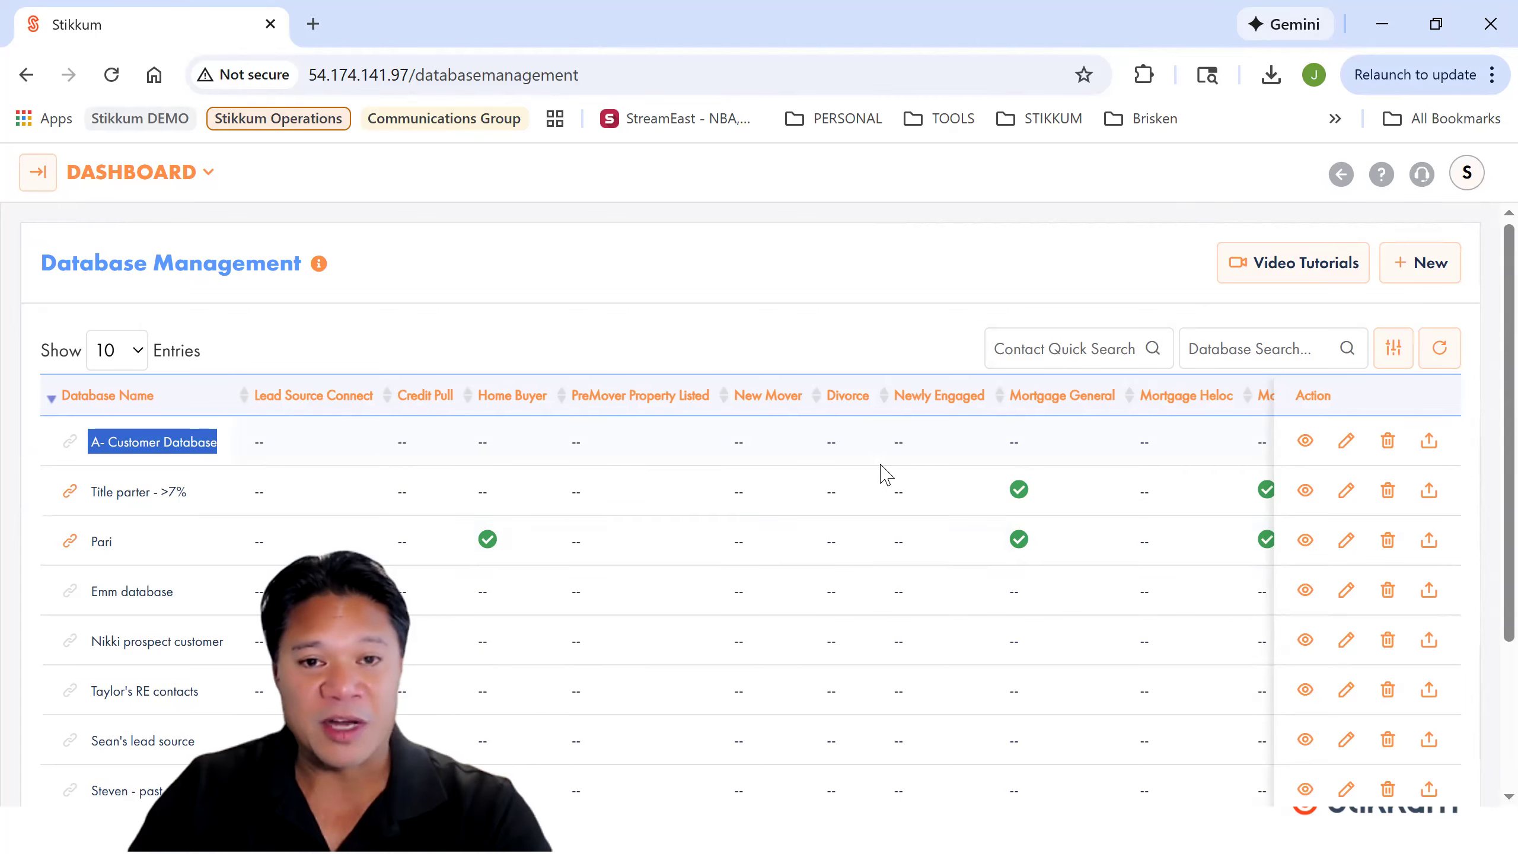
{"action": "left_click", "coordinate": [38, 171]}
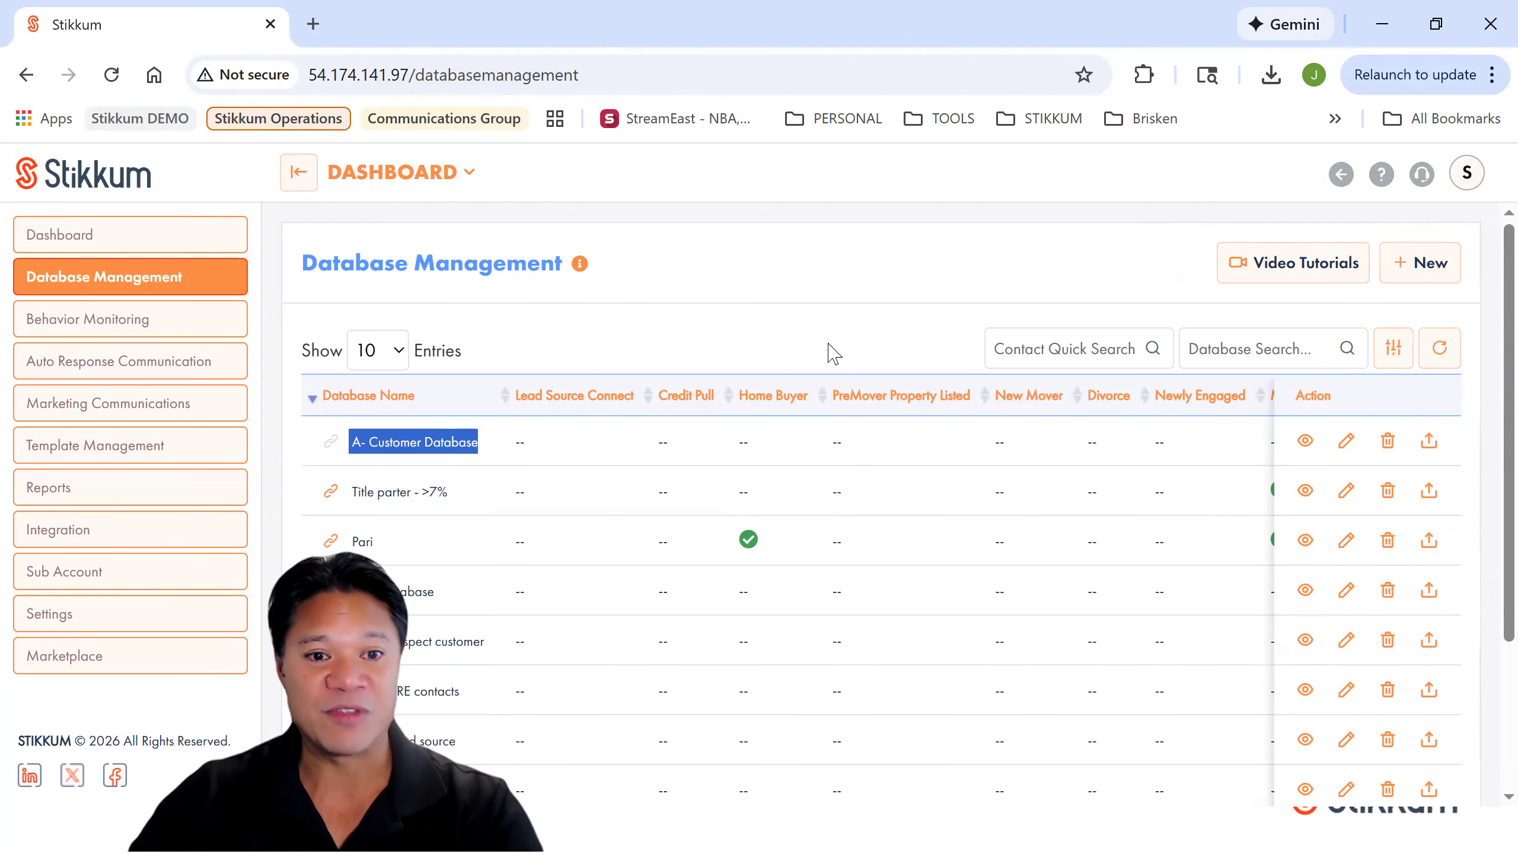
{"action": "mouse_move", "coordinate": [375, 544]}
{"action": "left_mouse_down"}
{"action": "mouse_move", "coordinate": [350, 562]}
{"action": "mouse_move", "coordinate": [349, 543]}
{"action": "left_mouse_up"}
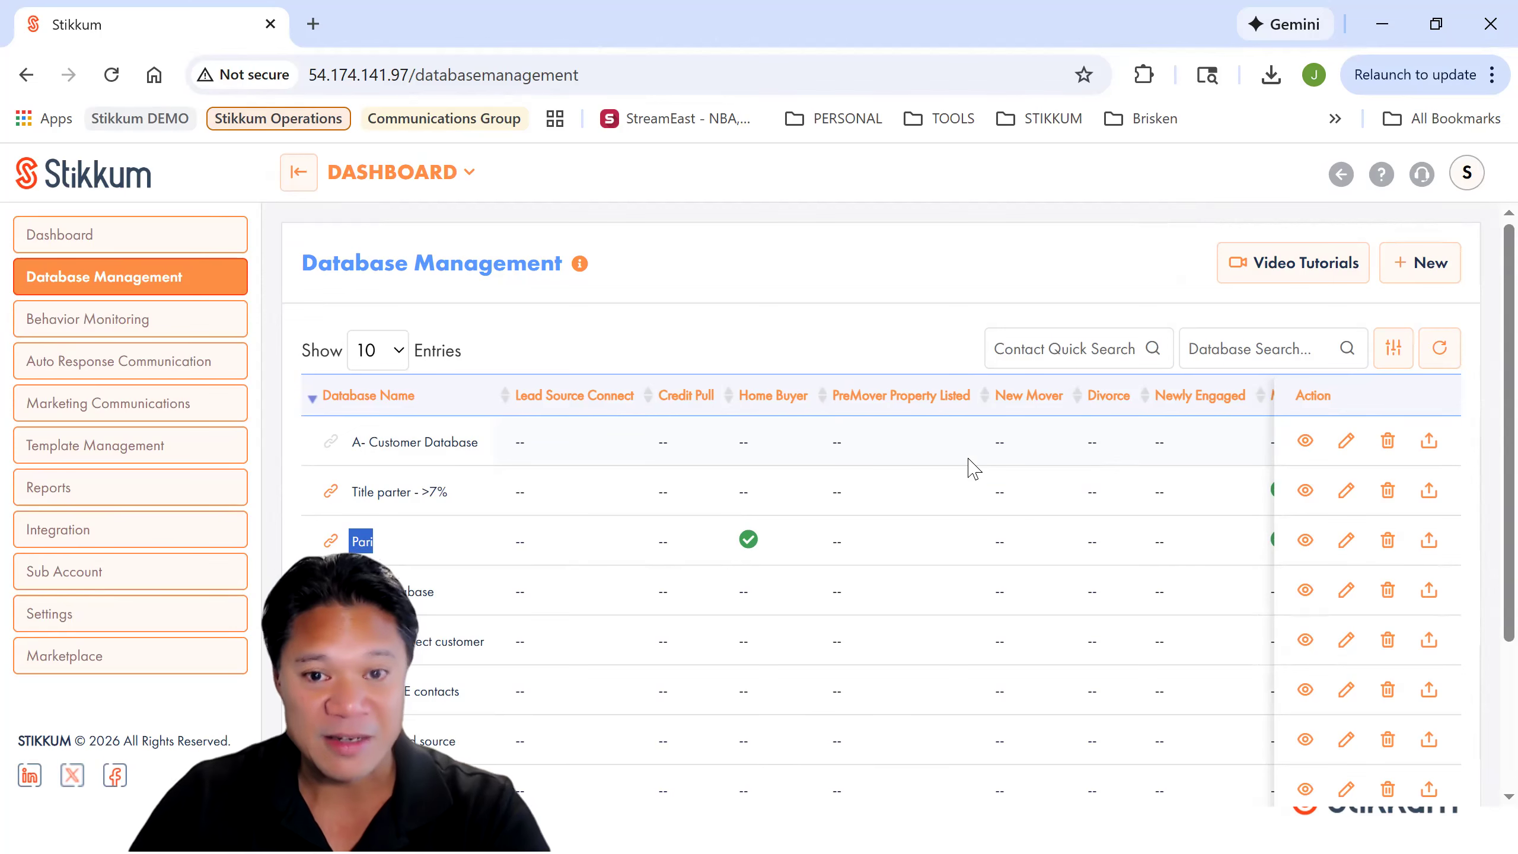
{"action": "left_click_drag", "start_coordinate": [484, 447], "coordinate": [315, 454]}
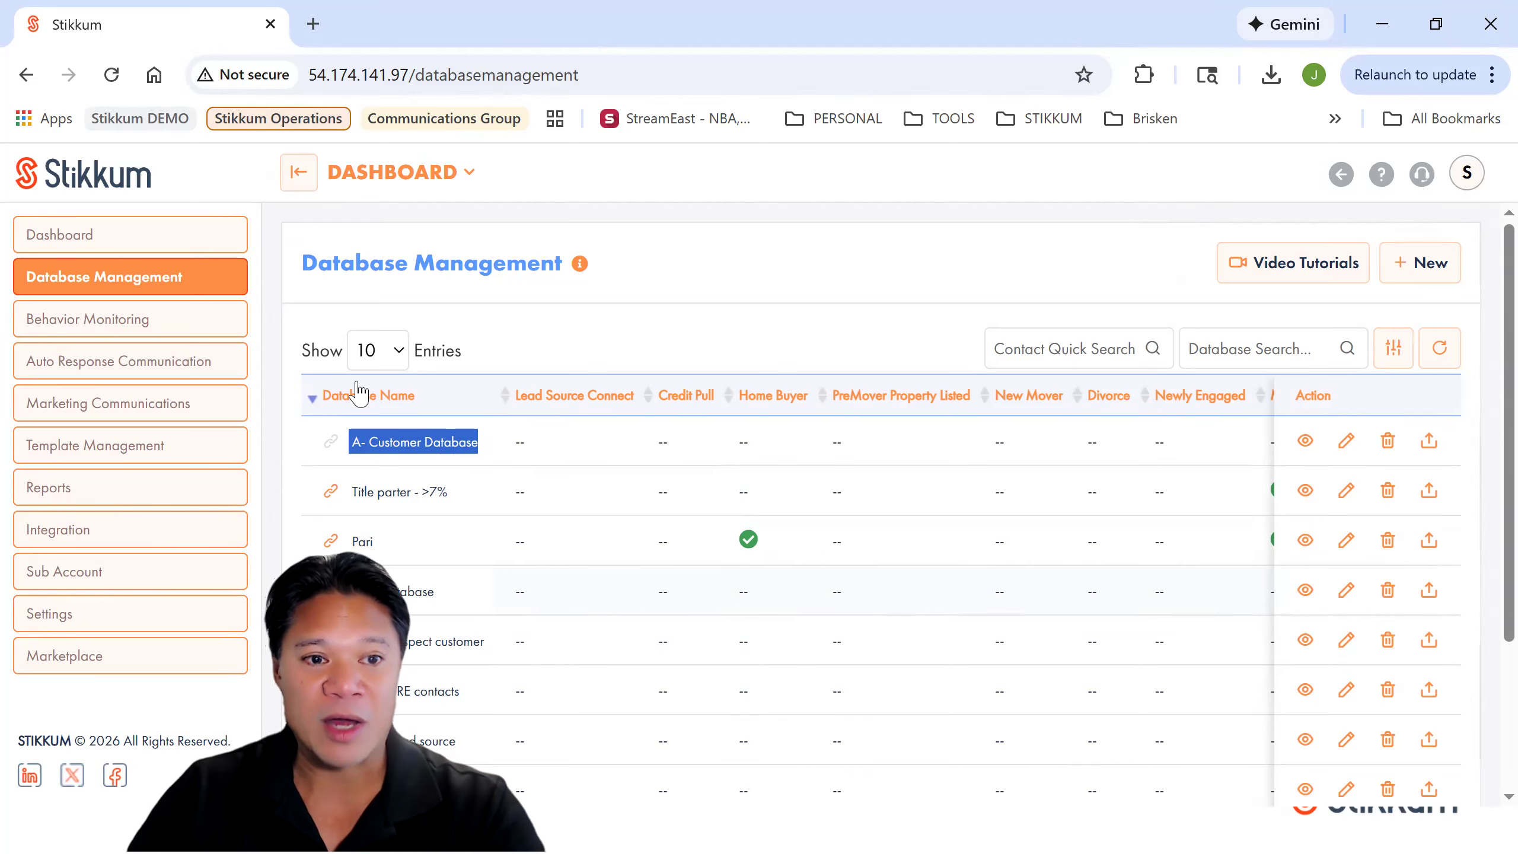
- Open Behavior Monitoring and examine the available alert types and the existing Credit Pull Alerts
{"action": "left_click", "coordinate": [123, 330]}
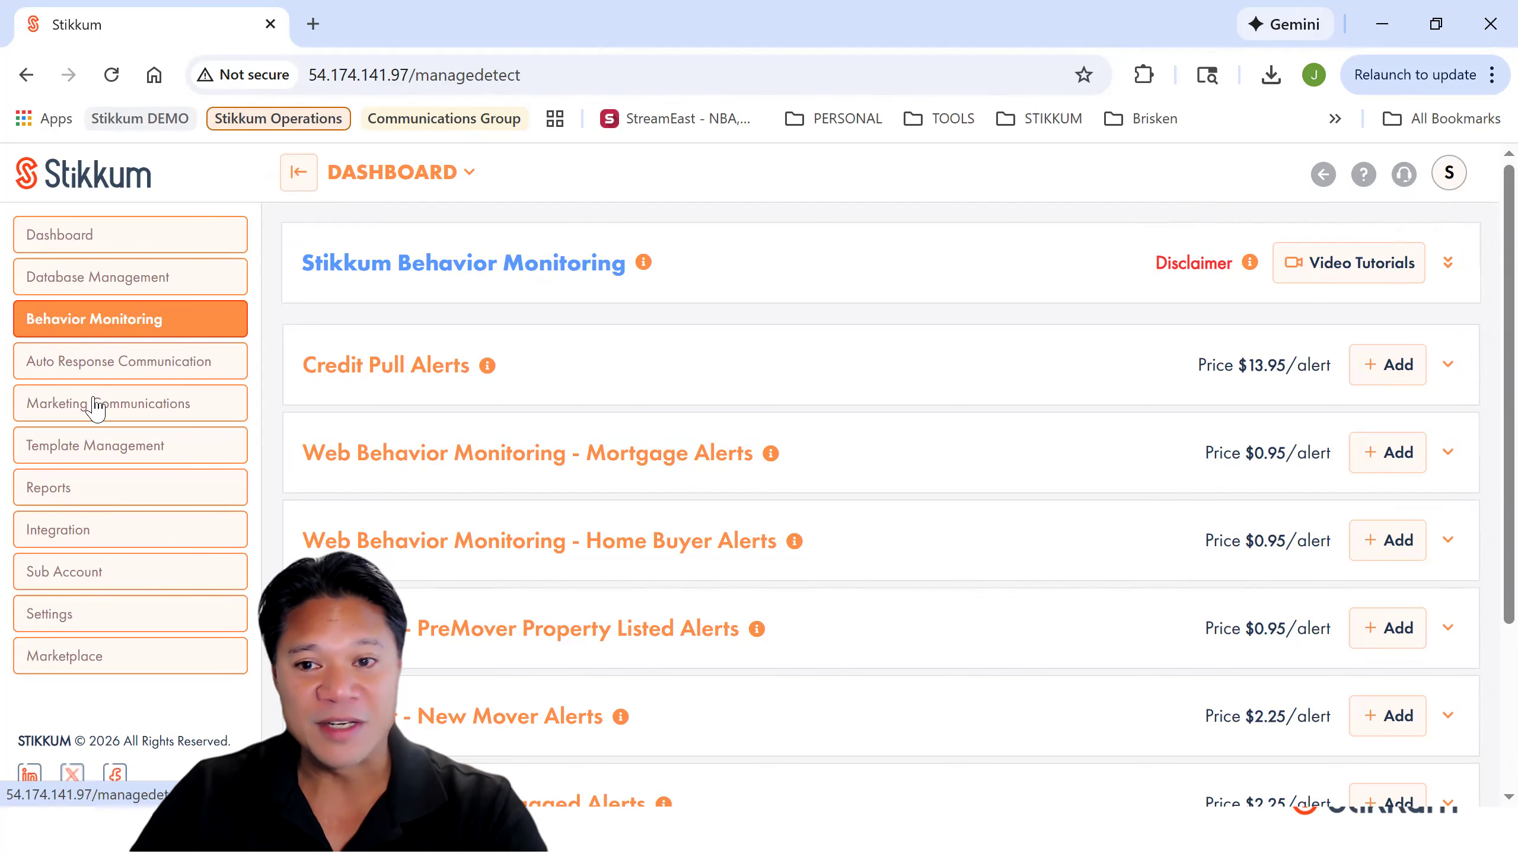
{"action": "scroll", "coordinate": [929, 560], "scroll_direction": "down", "scroll_amount": 1}
{"action": "scroll", "coordinate": [920, 559], "scroll_direction": "down", "scroll_amount": 3}
{"action": "scroll", "coordinate": [866, 547], "scroll_direction": "up", "scroll_amount": 3}
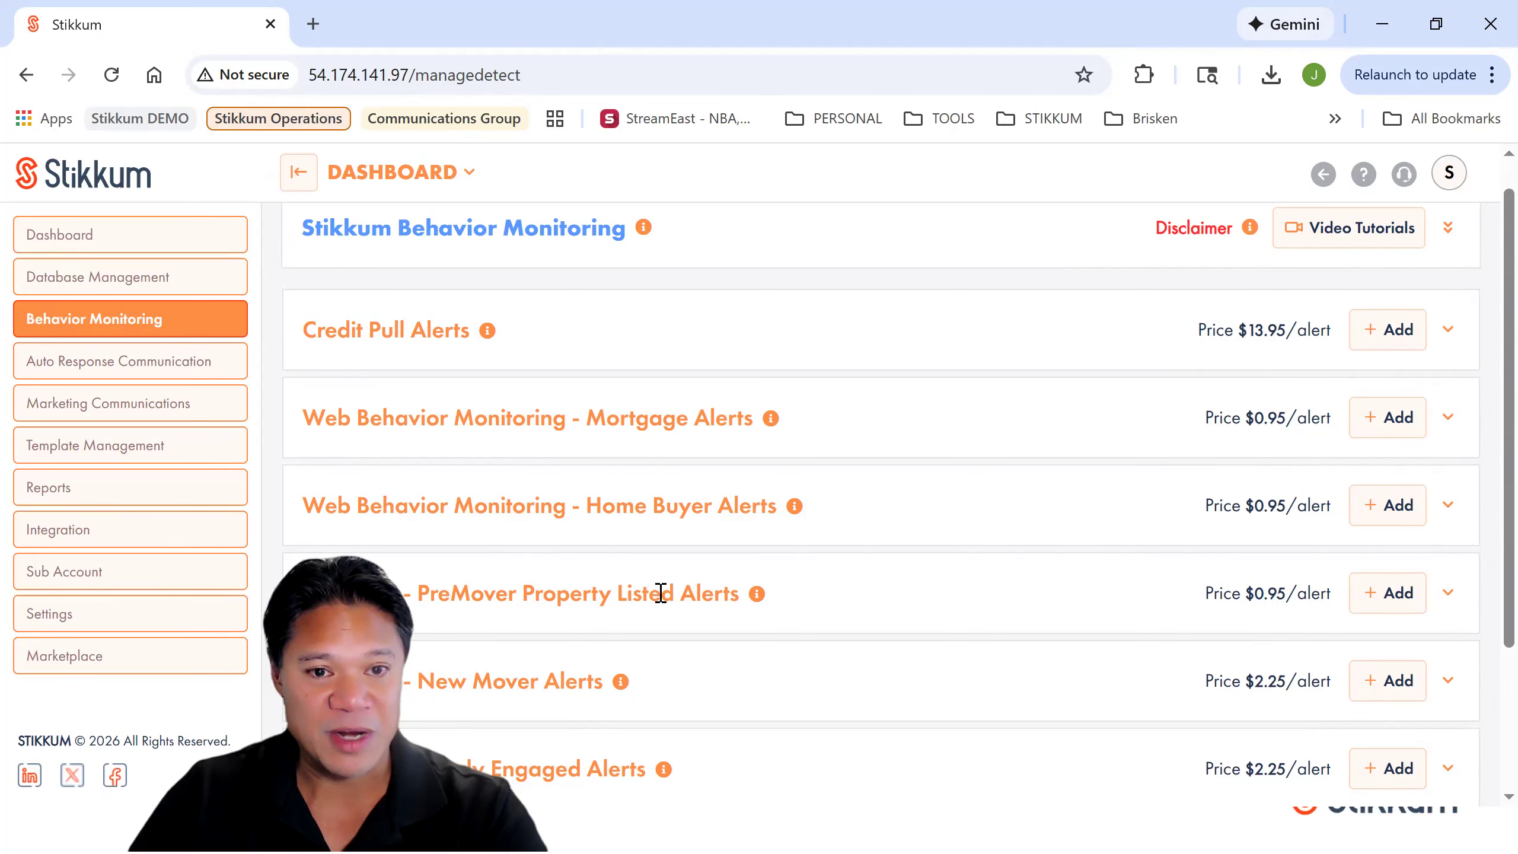
{"action": "left_click", "coordinate": [757, 342]}
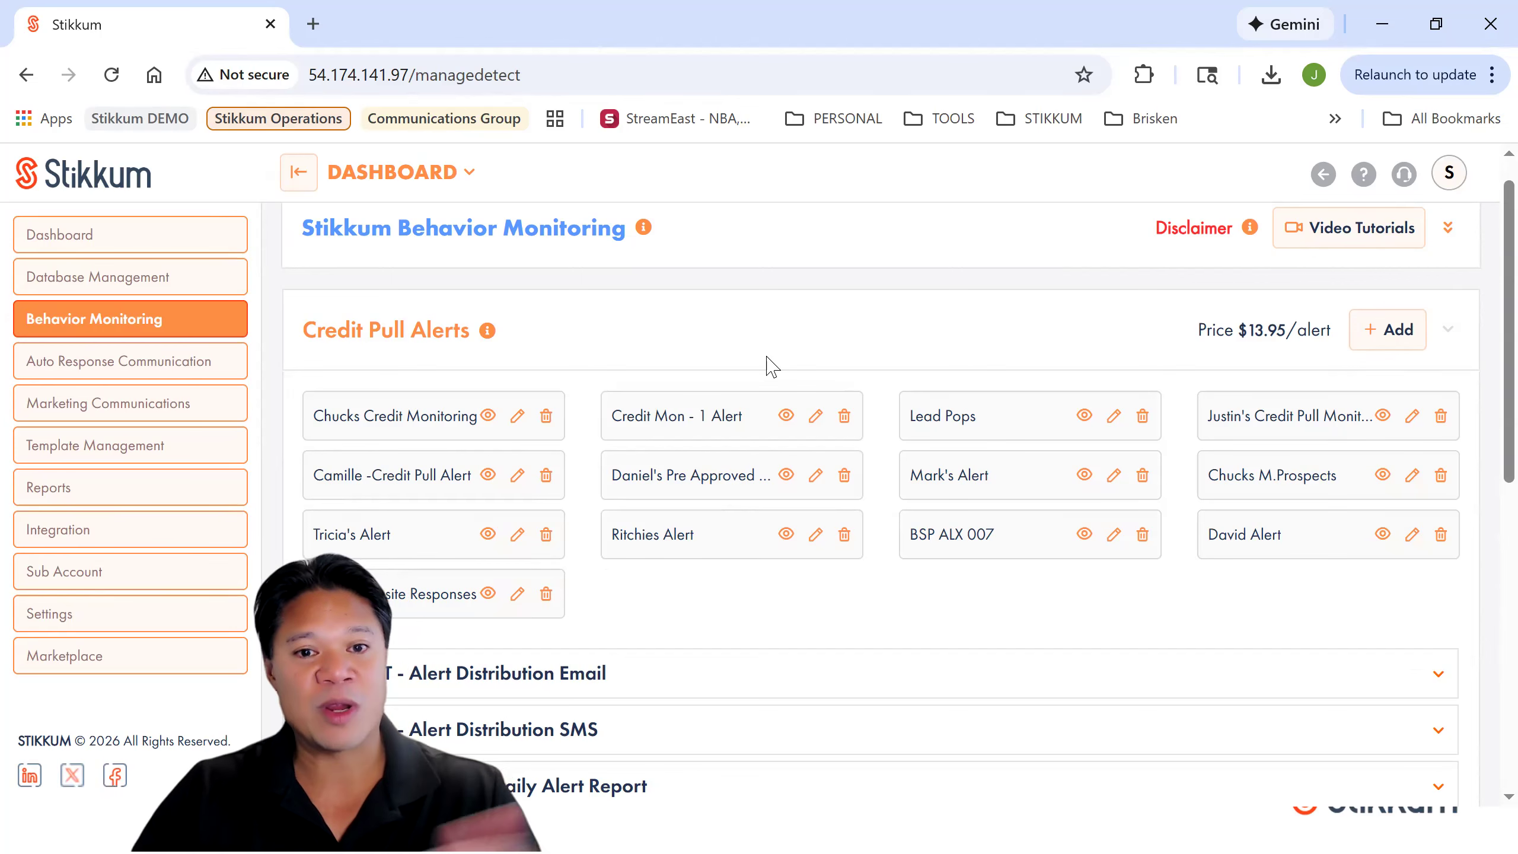
{"action": "left_click_drag", "start_coordinate": [316, 333], "coordinate": [430, 339]}
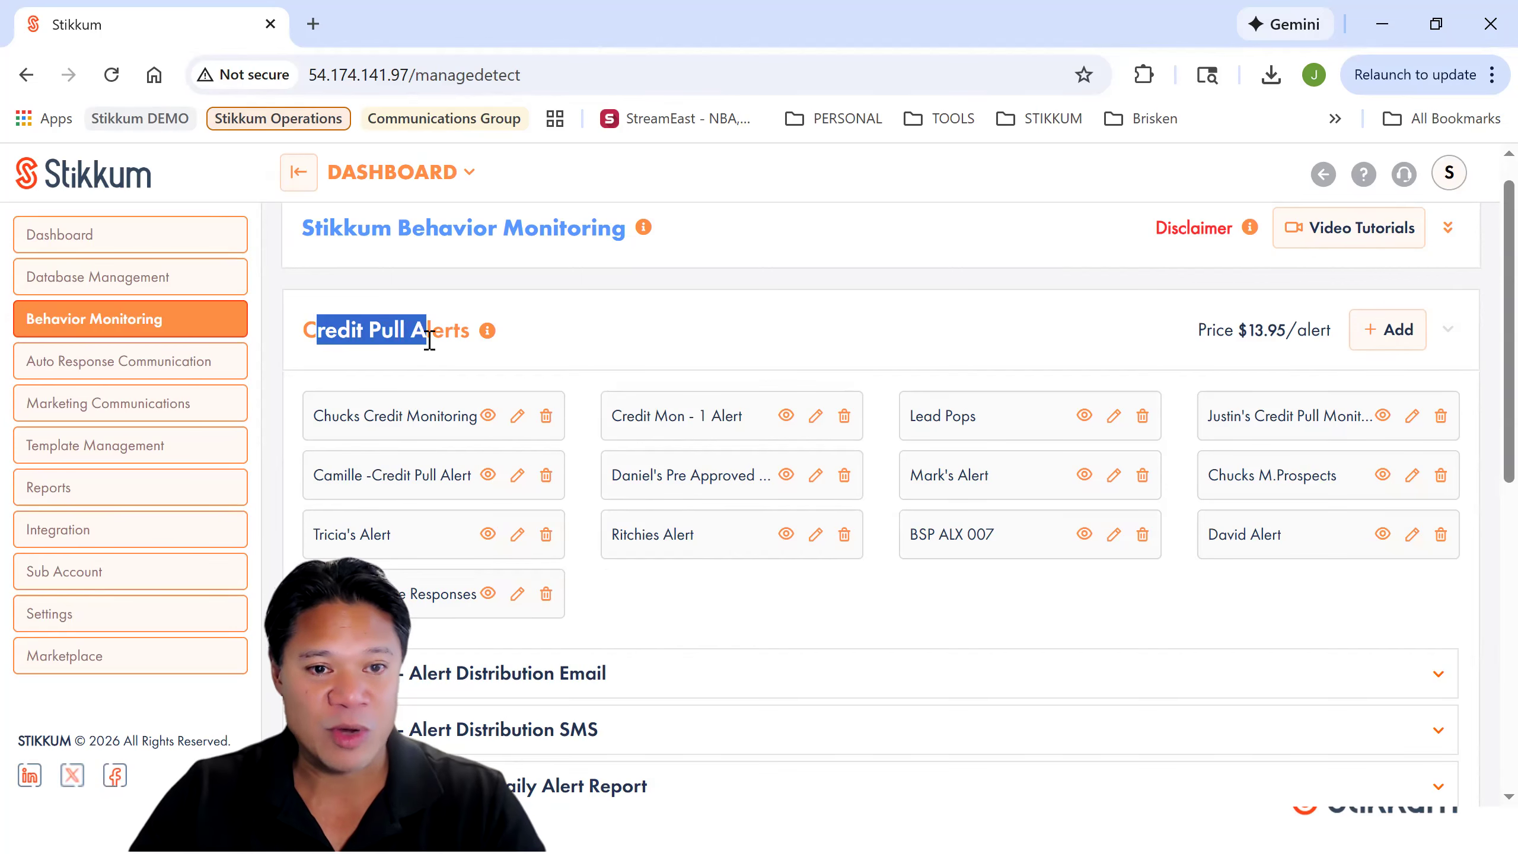
{"action": "left_click", "coordinate": [718, 343]}
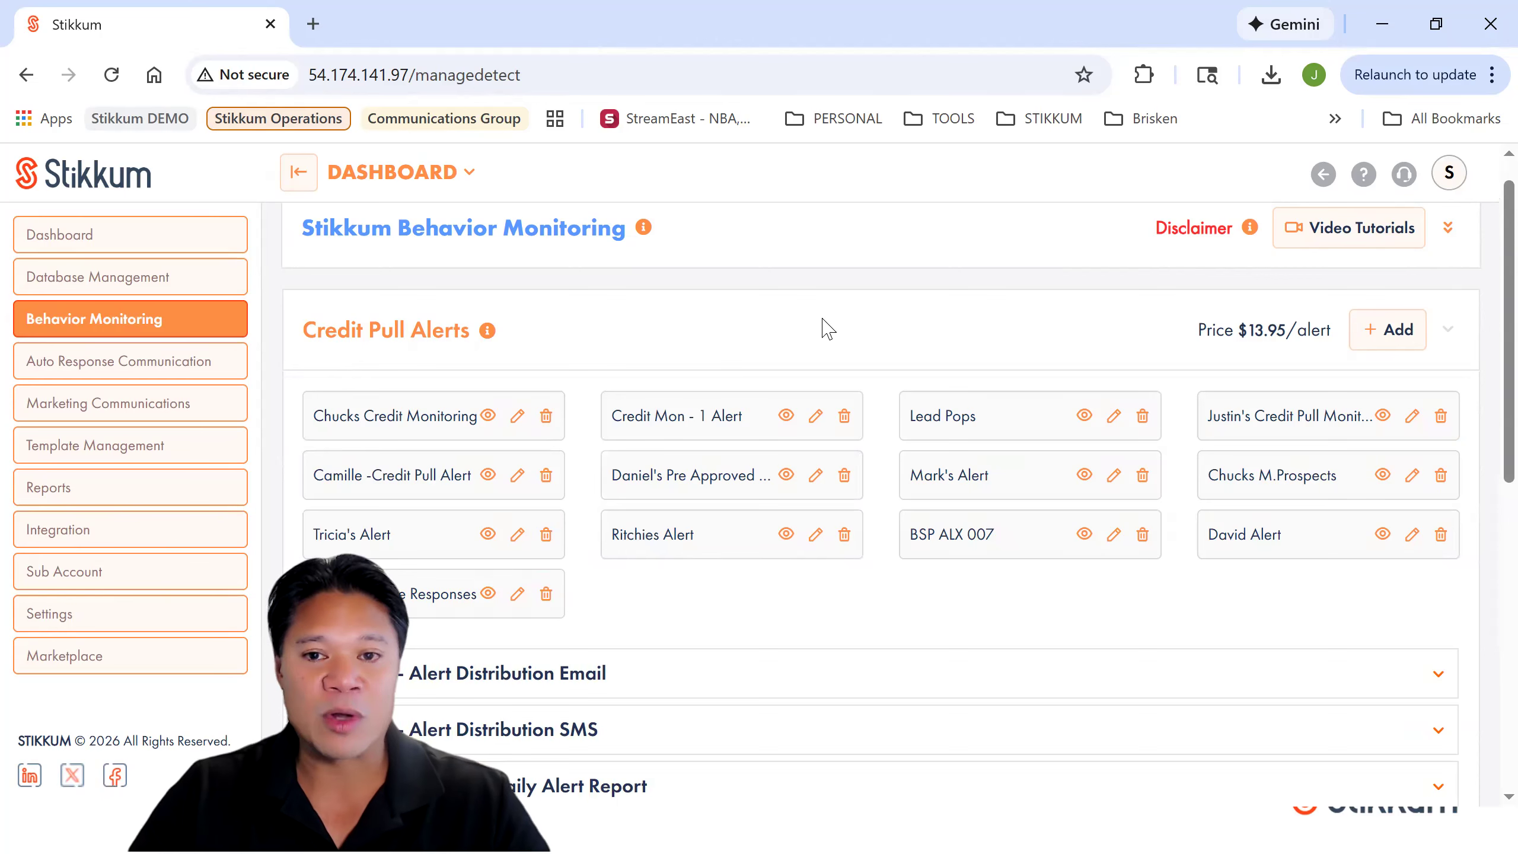
- Start a new Credit Pull alert and name it "A - Client Credit Pulls"
{"action": "left_click", "coordinate": [1400, 333]}
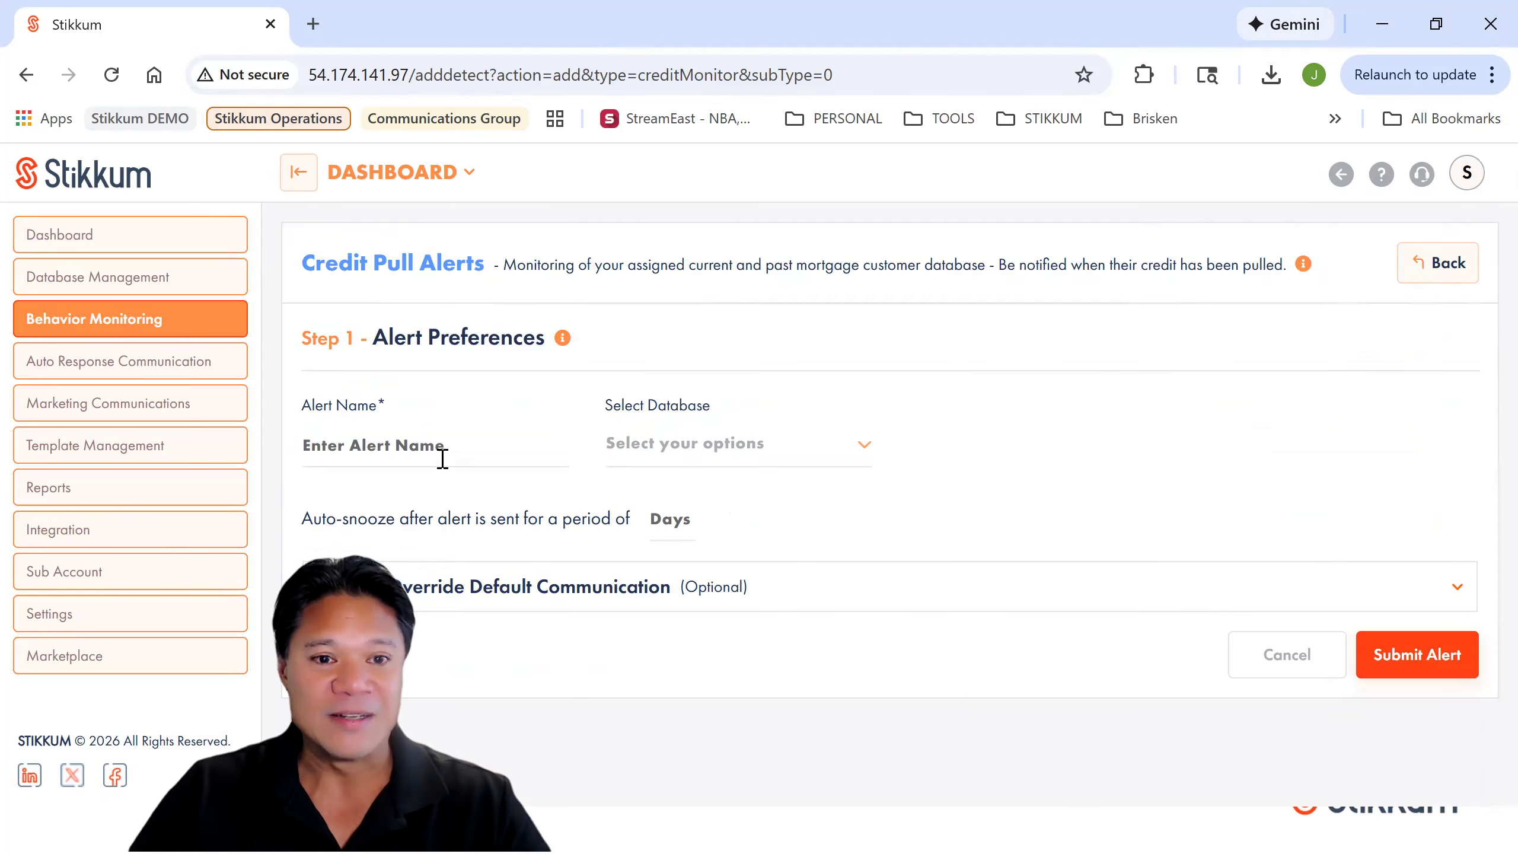
{"action": "type", "text": "Q"}
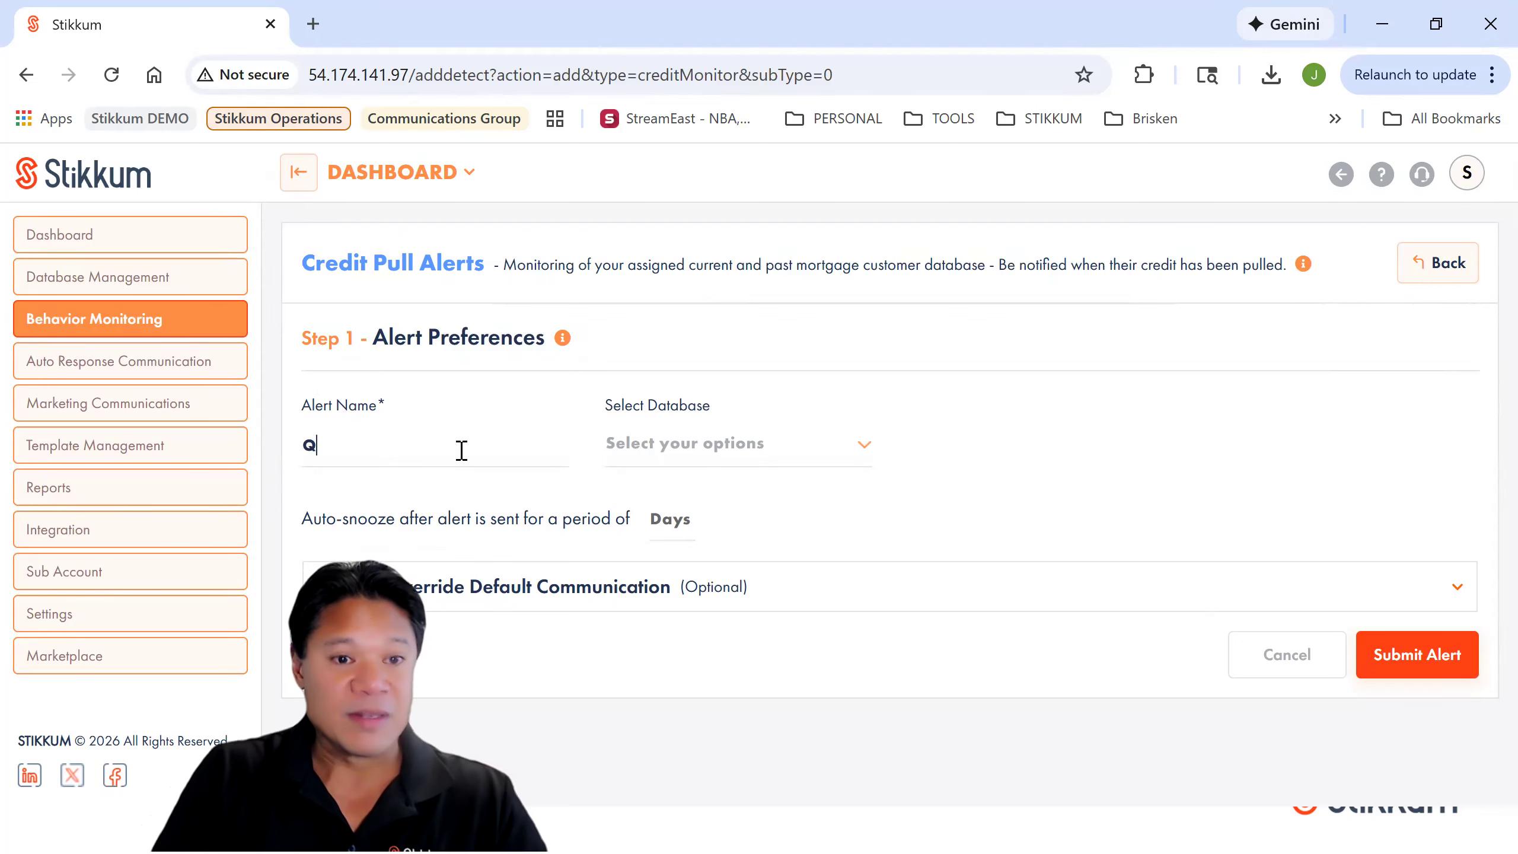
{"action": "key", "text": "BackSpace"}
{"action": "type", "text": "A - "}
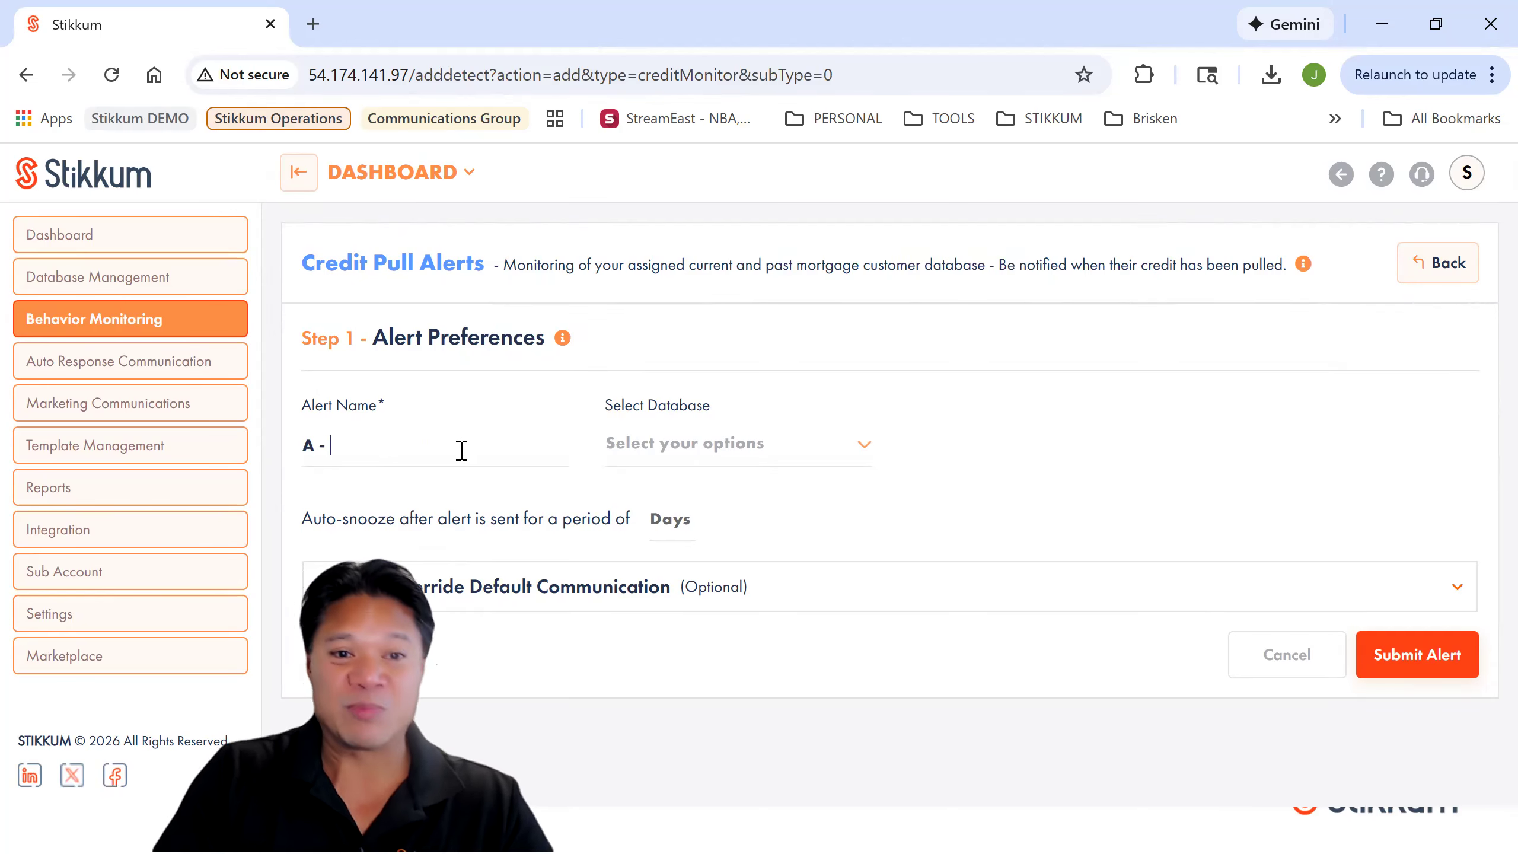
{"action": "type", "text": "Client "}
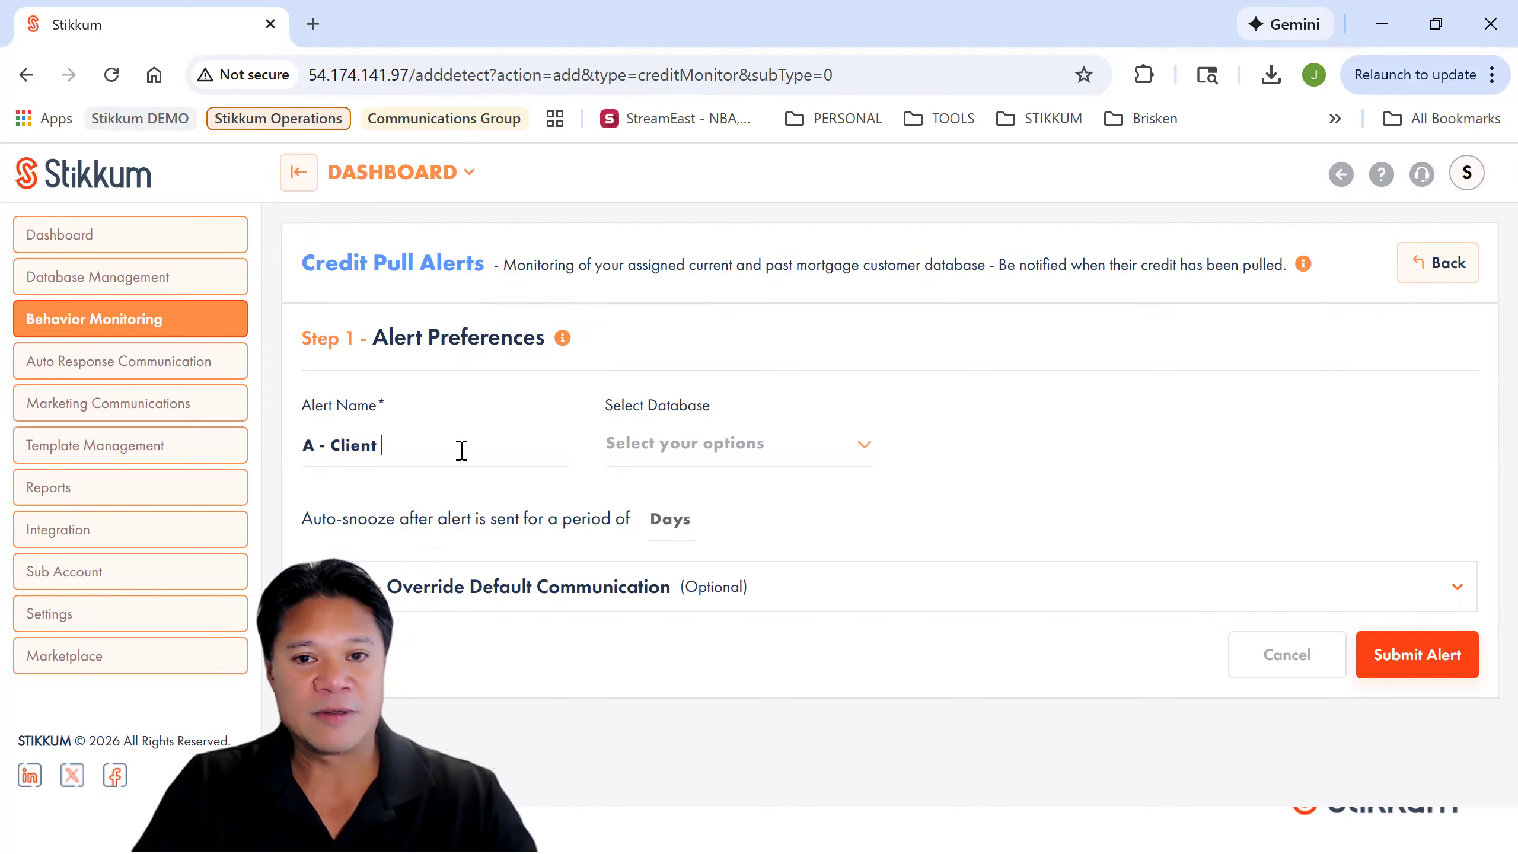
{"action": "type", "text": "Credit Pulls"}
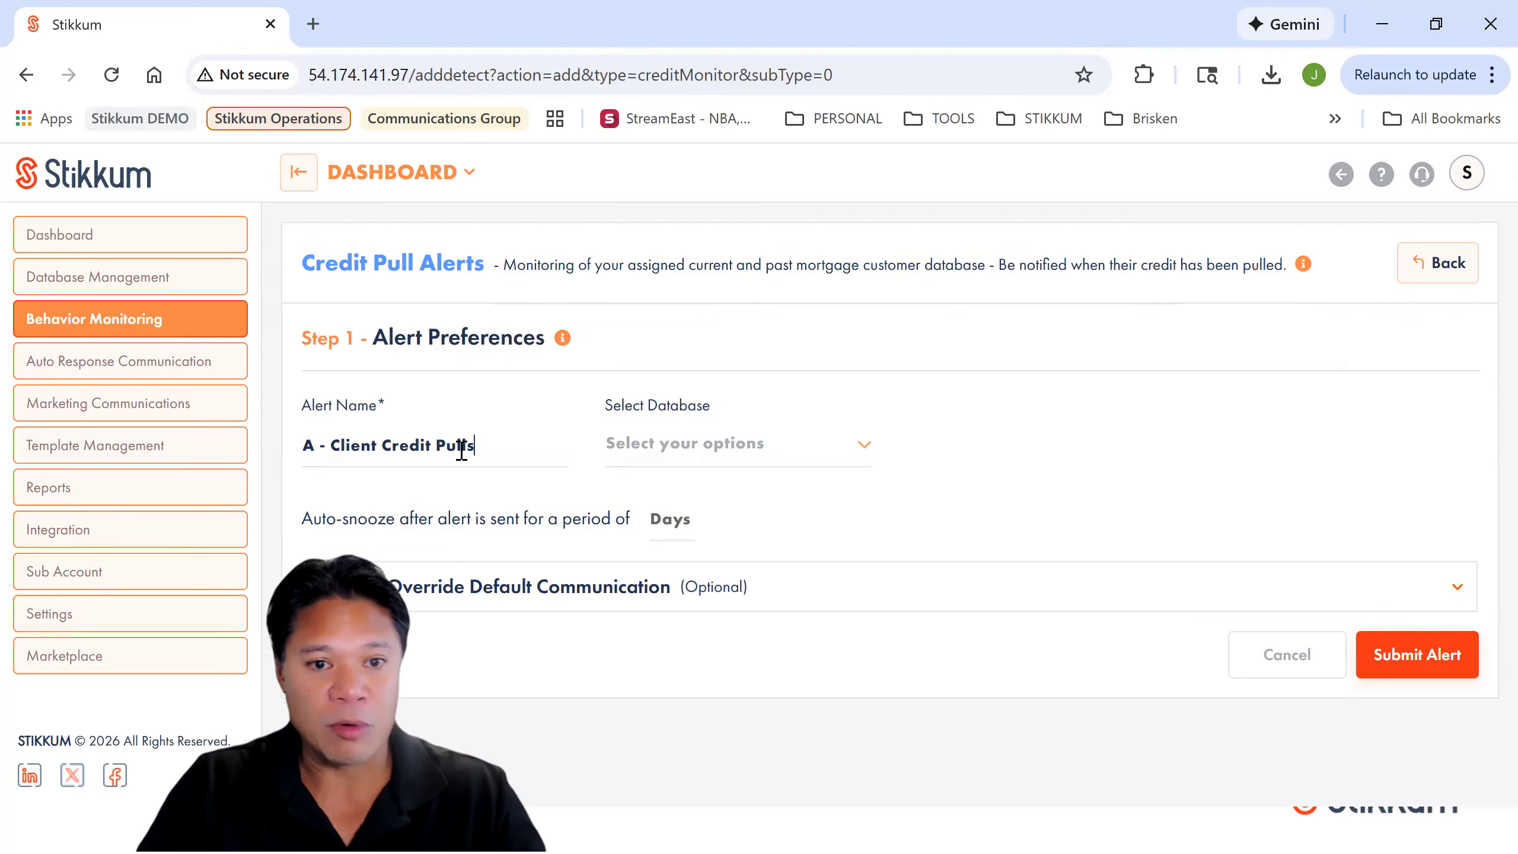
- Assign the A- Customer Database to the credit pull alert and submit the alert
{"action": "left_click", "coordinate": [729, 448]}
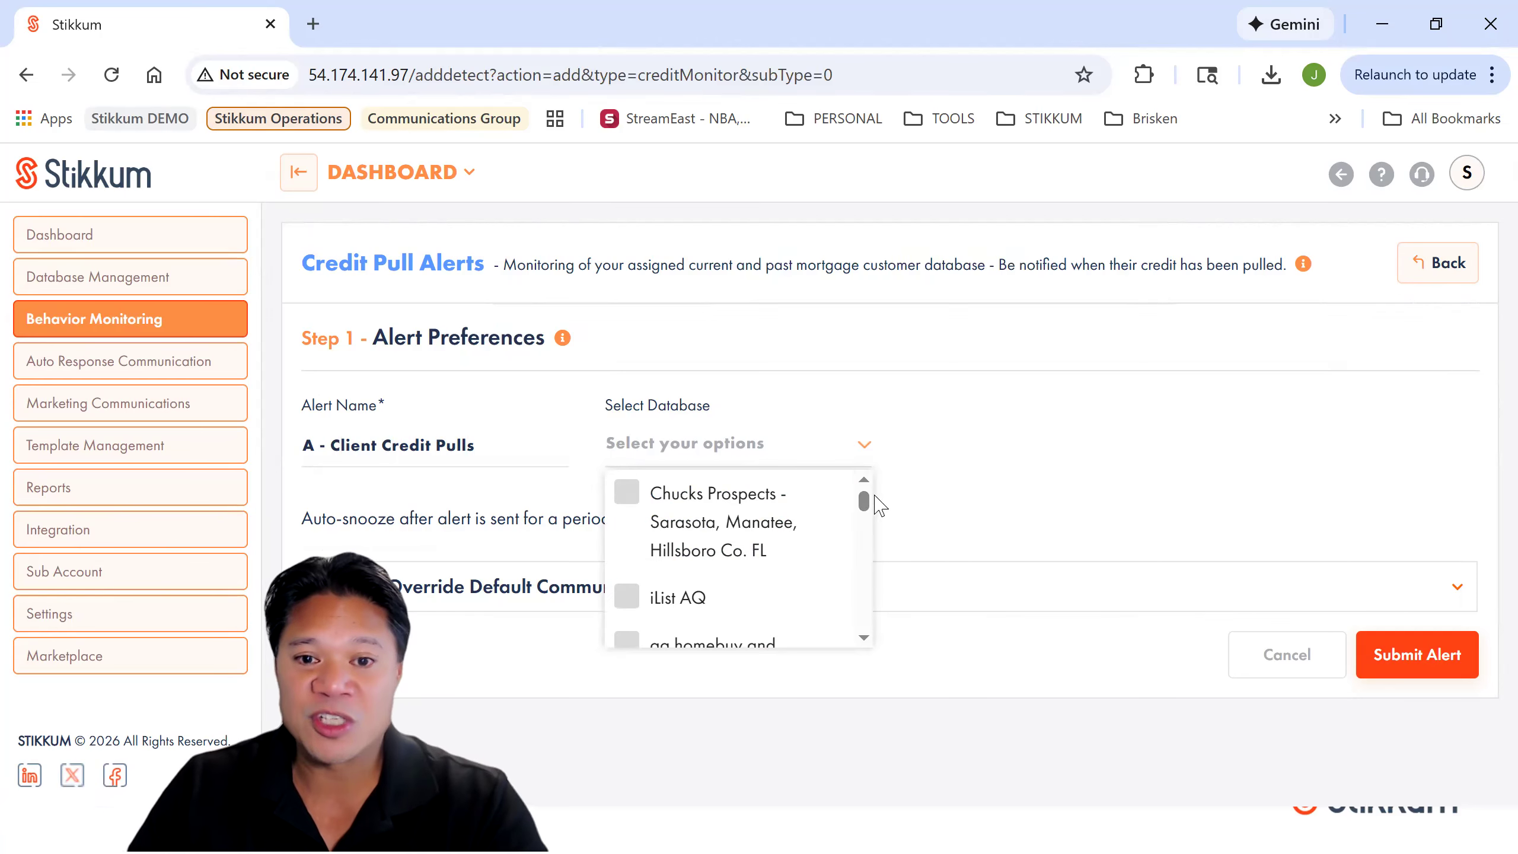
{"action": "left_click_drag", "start_coordinate": [862, 508], "coordinate": [874, 638]}
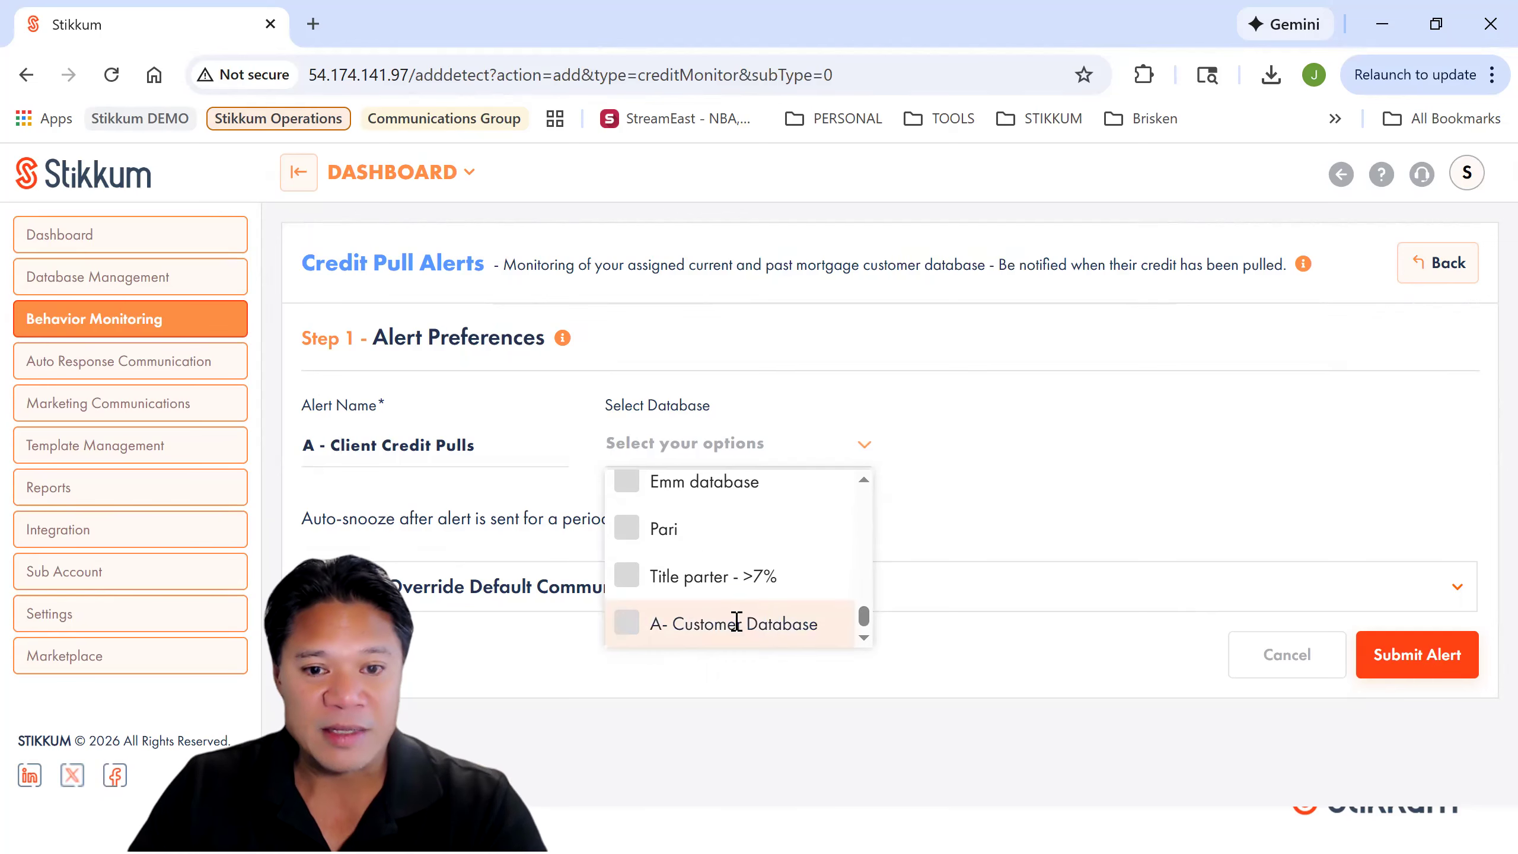
{"action": "left_click", "coordinate": [644, 633]}
{"action": "left_click", "coordinate": [1285, 454]}
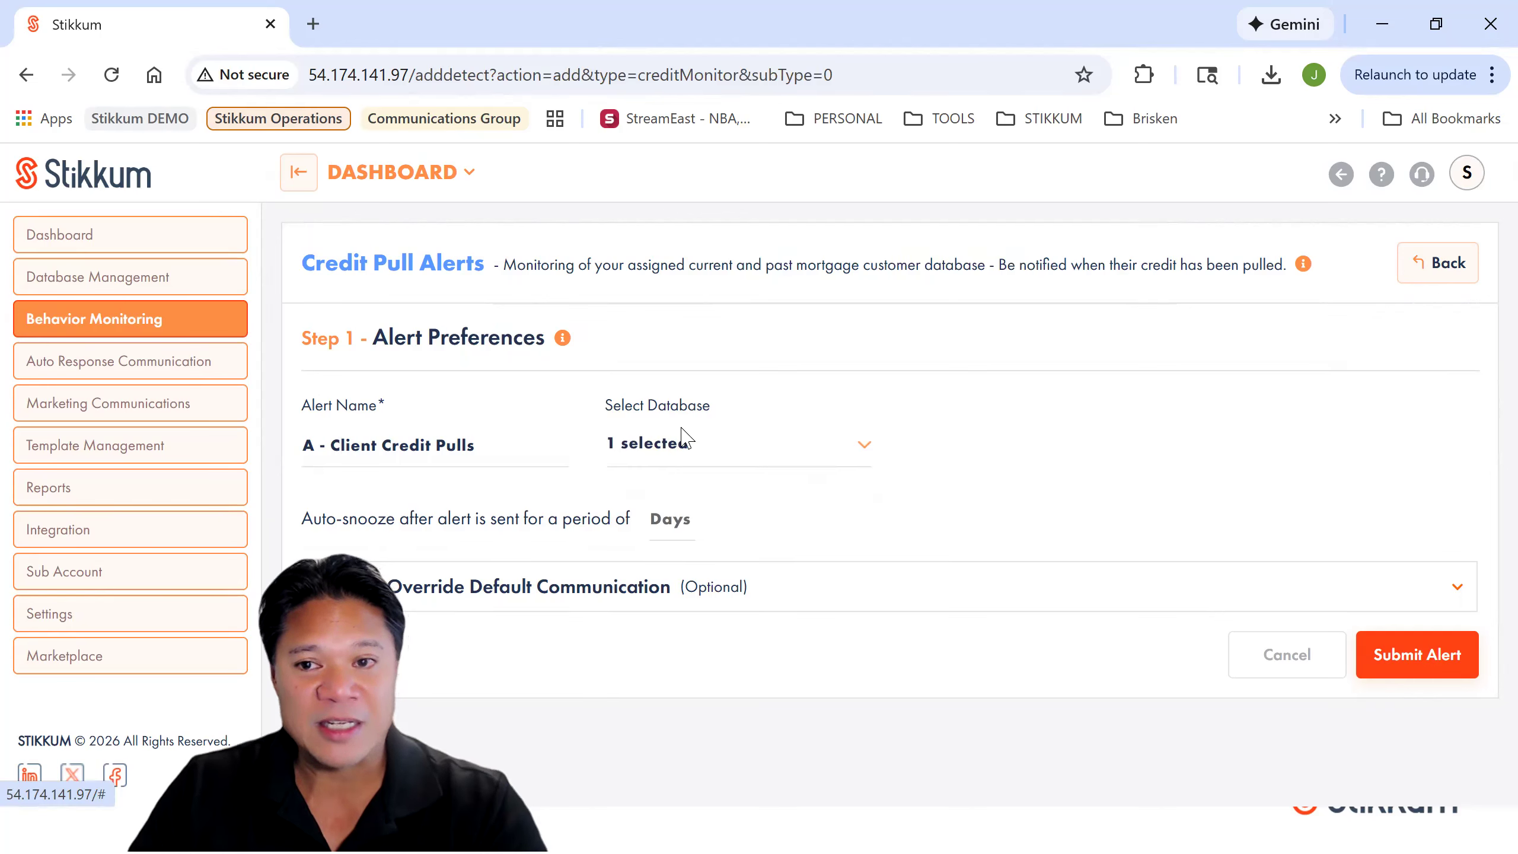
{"action": "left_click", "coordinate": [1414, 655]}
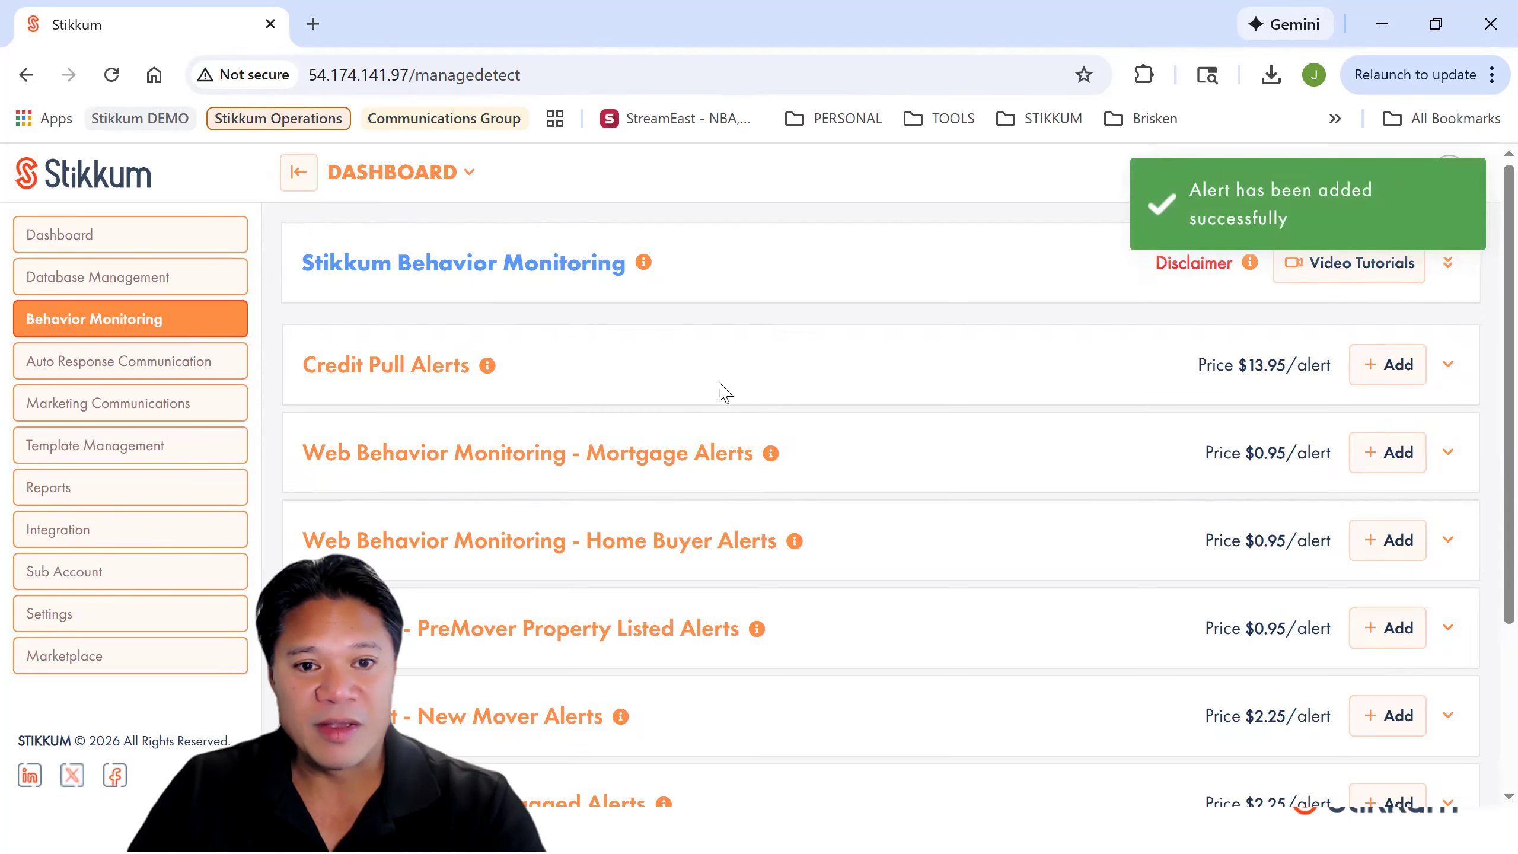
- Check the new alert among the Credit Pull Alerts and review the A- Customer Database entry in Database Management
{"action": "left_click", "coordinate": [726, 389]}
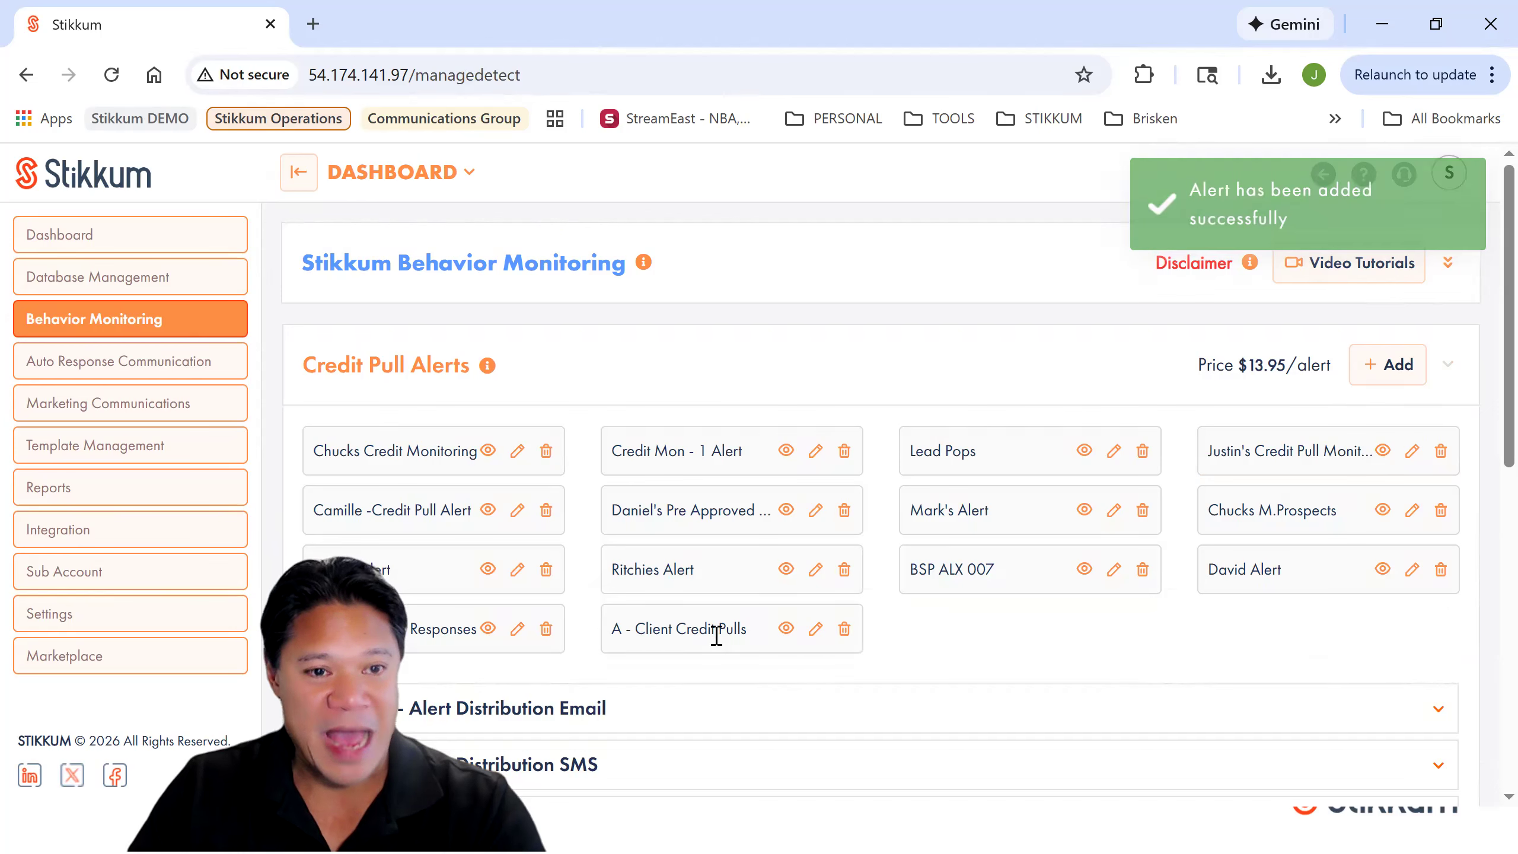
{"action": "left_click", "coordinate": [242, 287]}
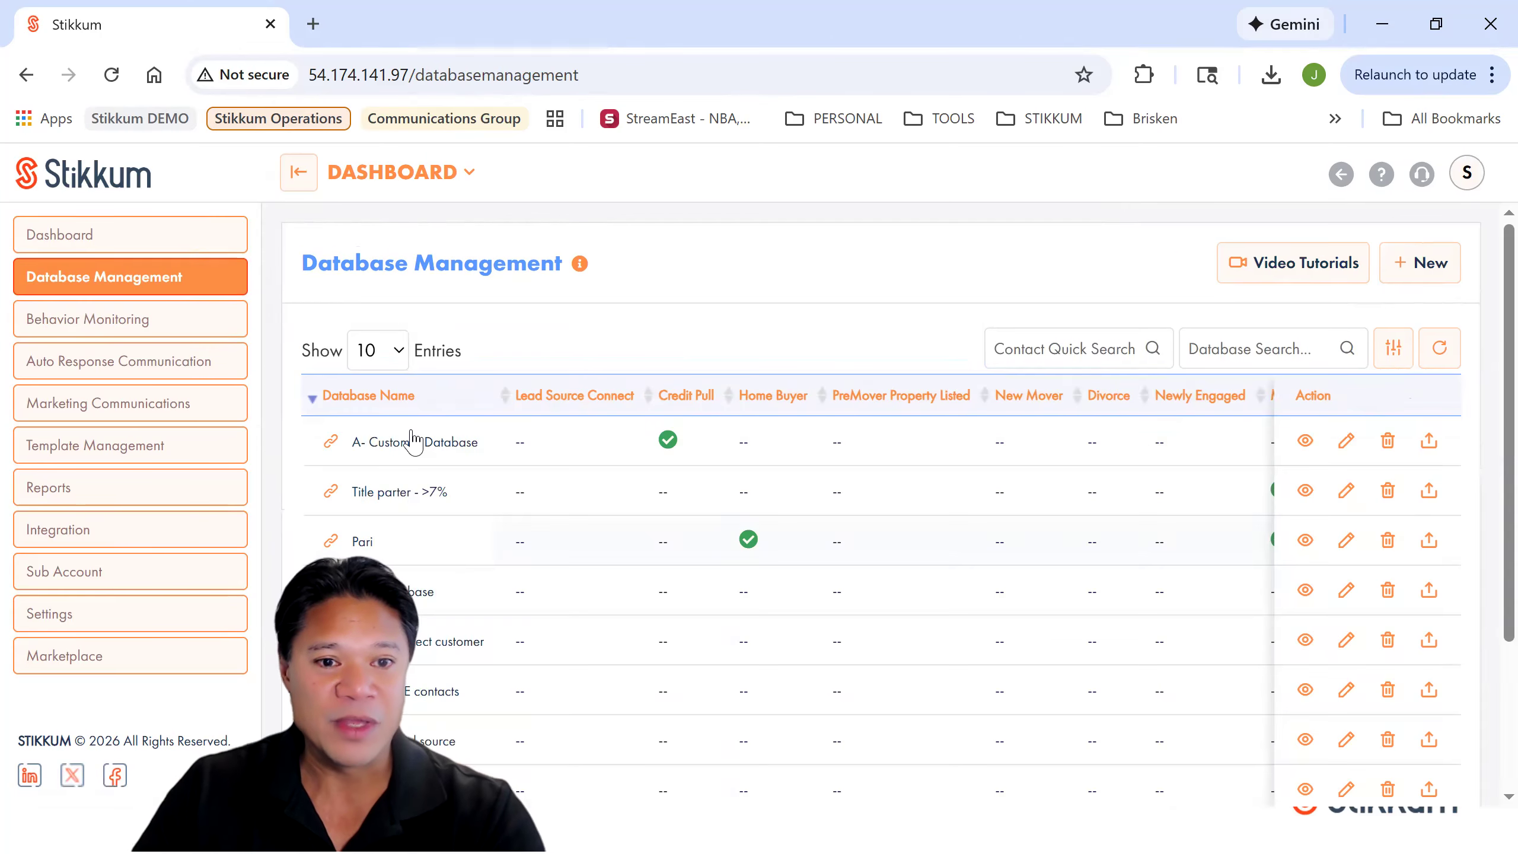
{"action": "left_click_drag", "start_coordinate": [483, 443], "coordinate": [346, 457]}
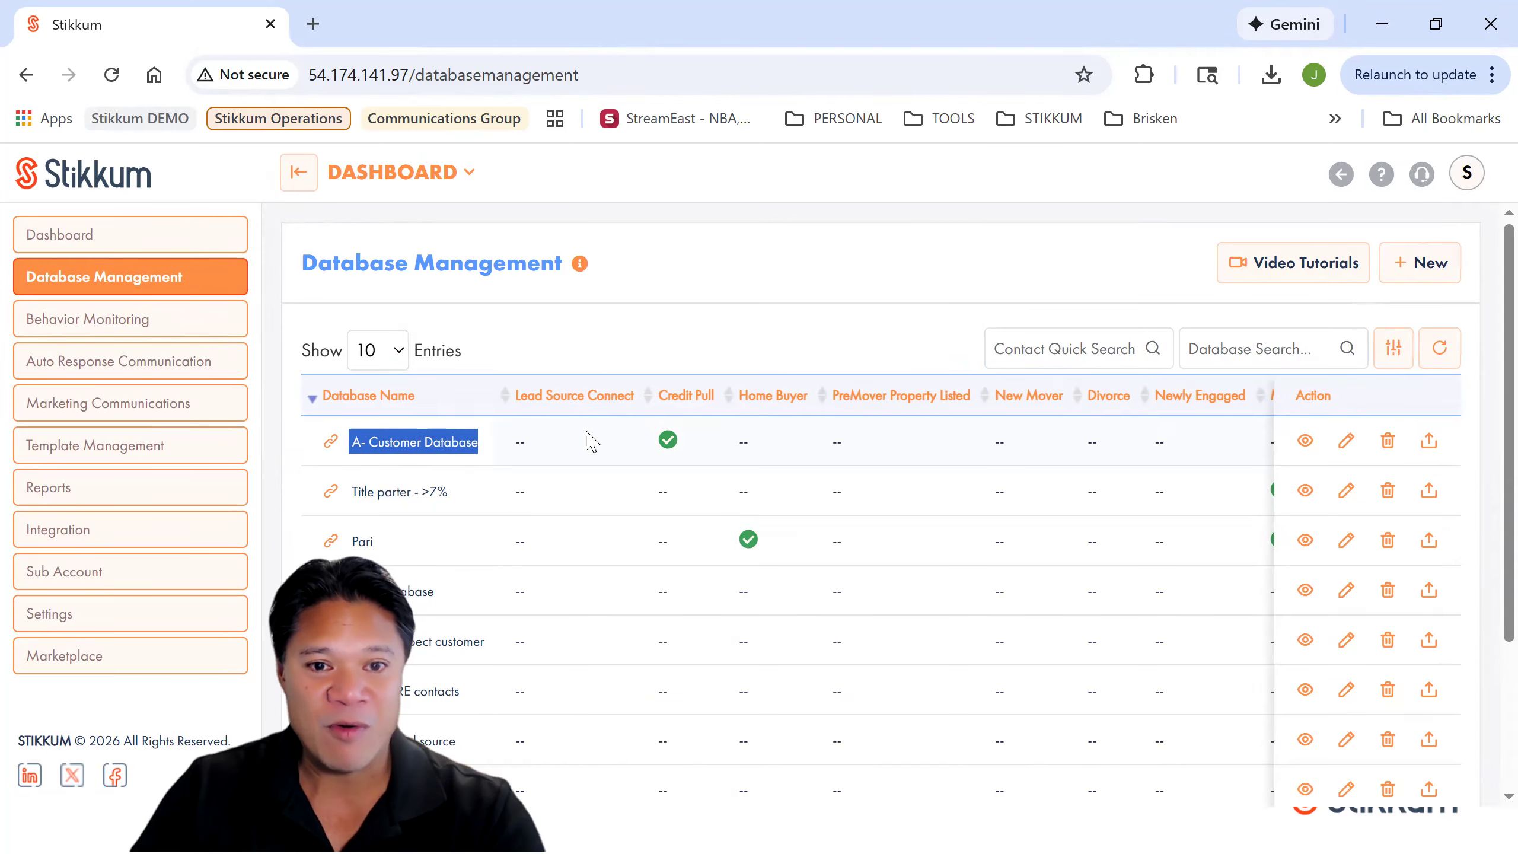
- Start a new Web Behavior Monitoring Home Buyer alert and name it "A - Client A Home Shopper"
{"action": "left_click", "coordinate": [148, 332]}
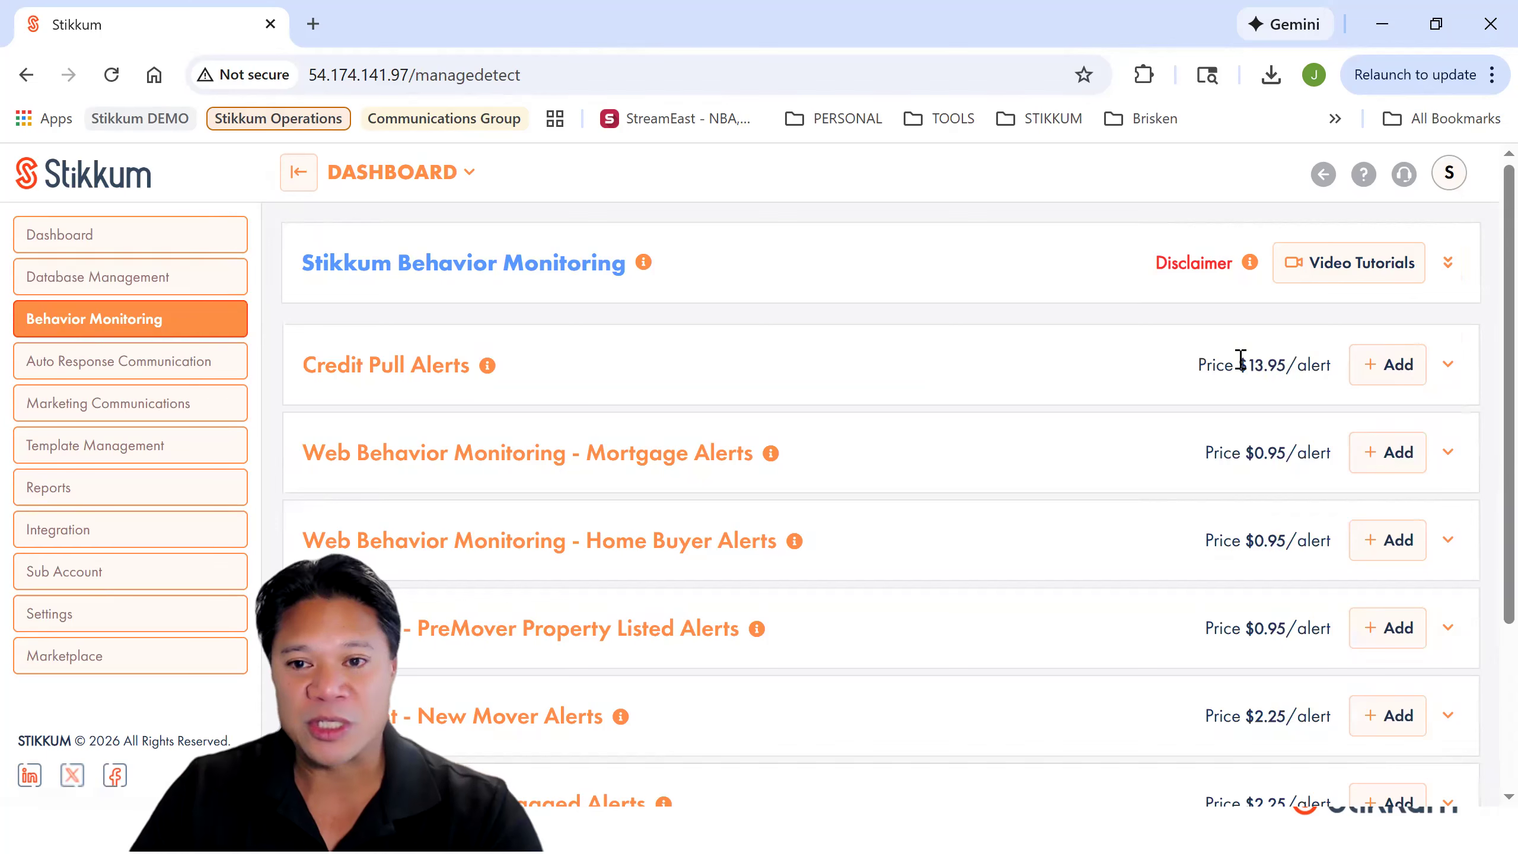
{"action": "left_click", "coordinate": [921, 550]}
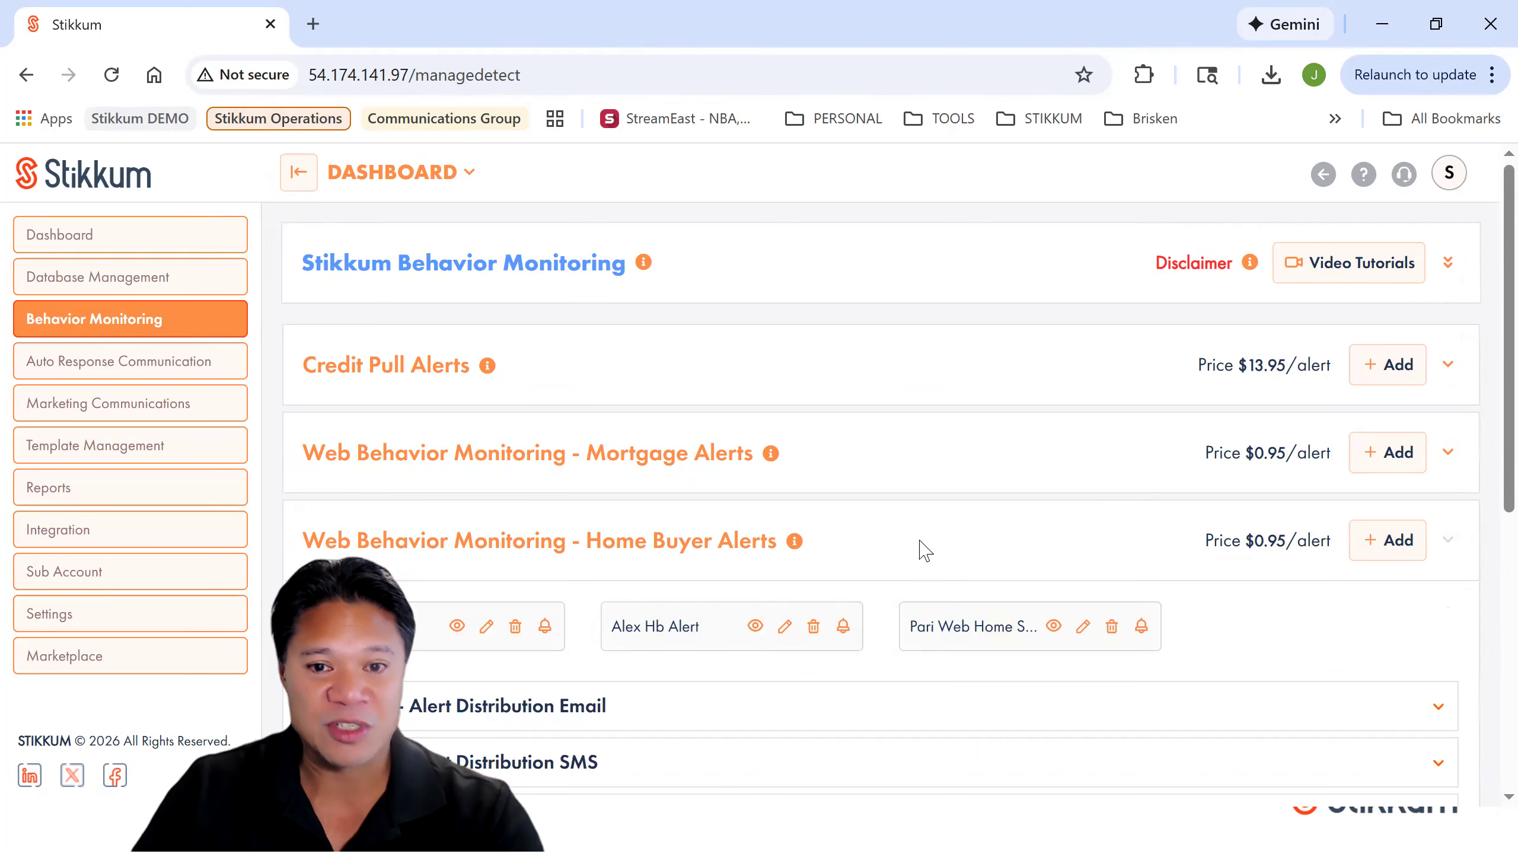
{"action": "left_click", "coordinate": [1400, 555]}
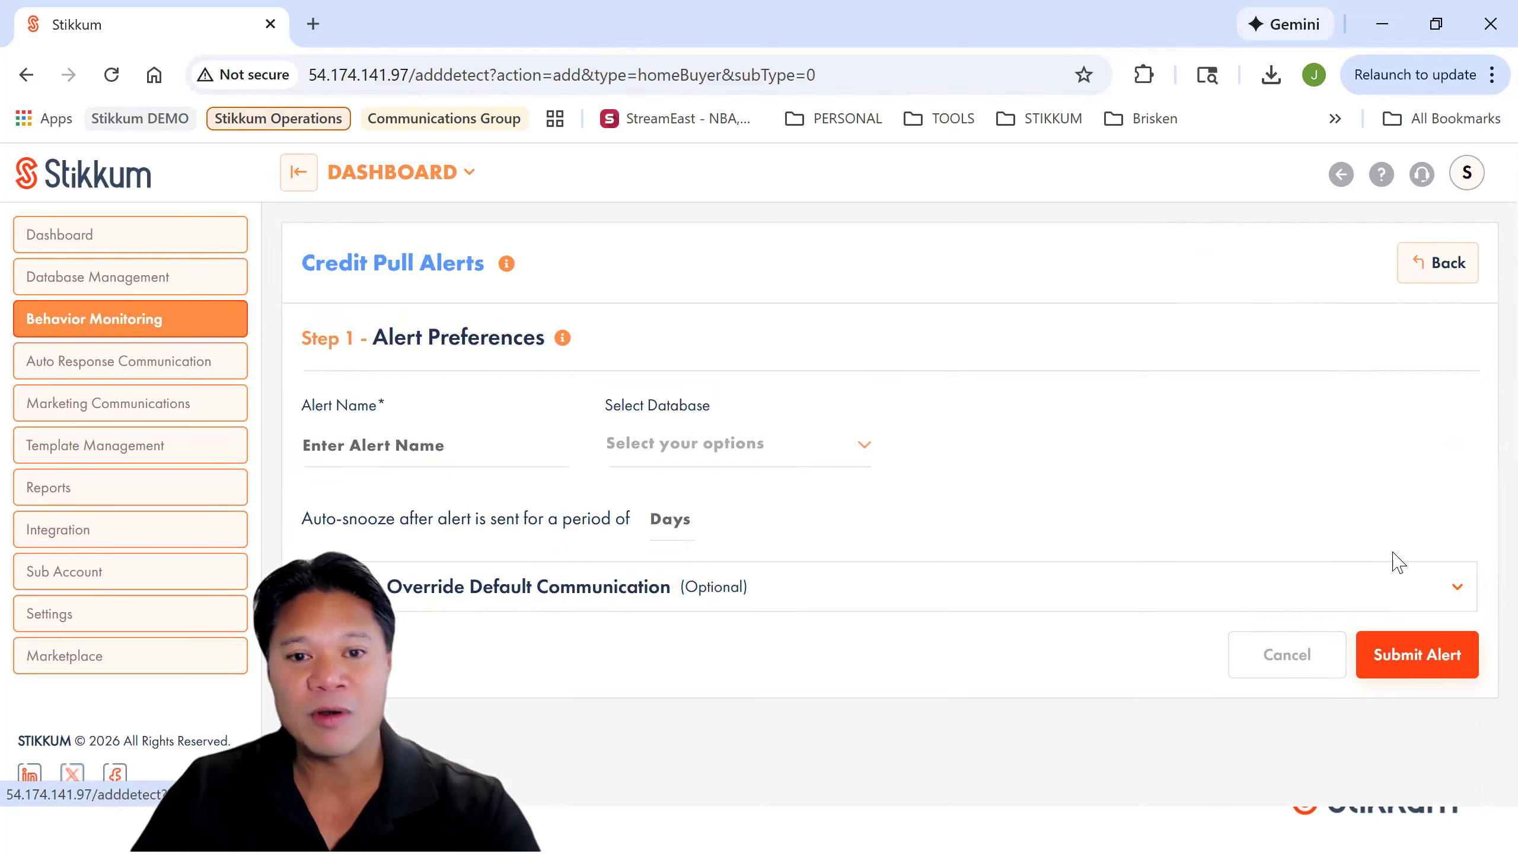
{"action": "left_click", "coordinate": [401, 469]}
{"action": "type", "text": "A - Cre"}
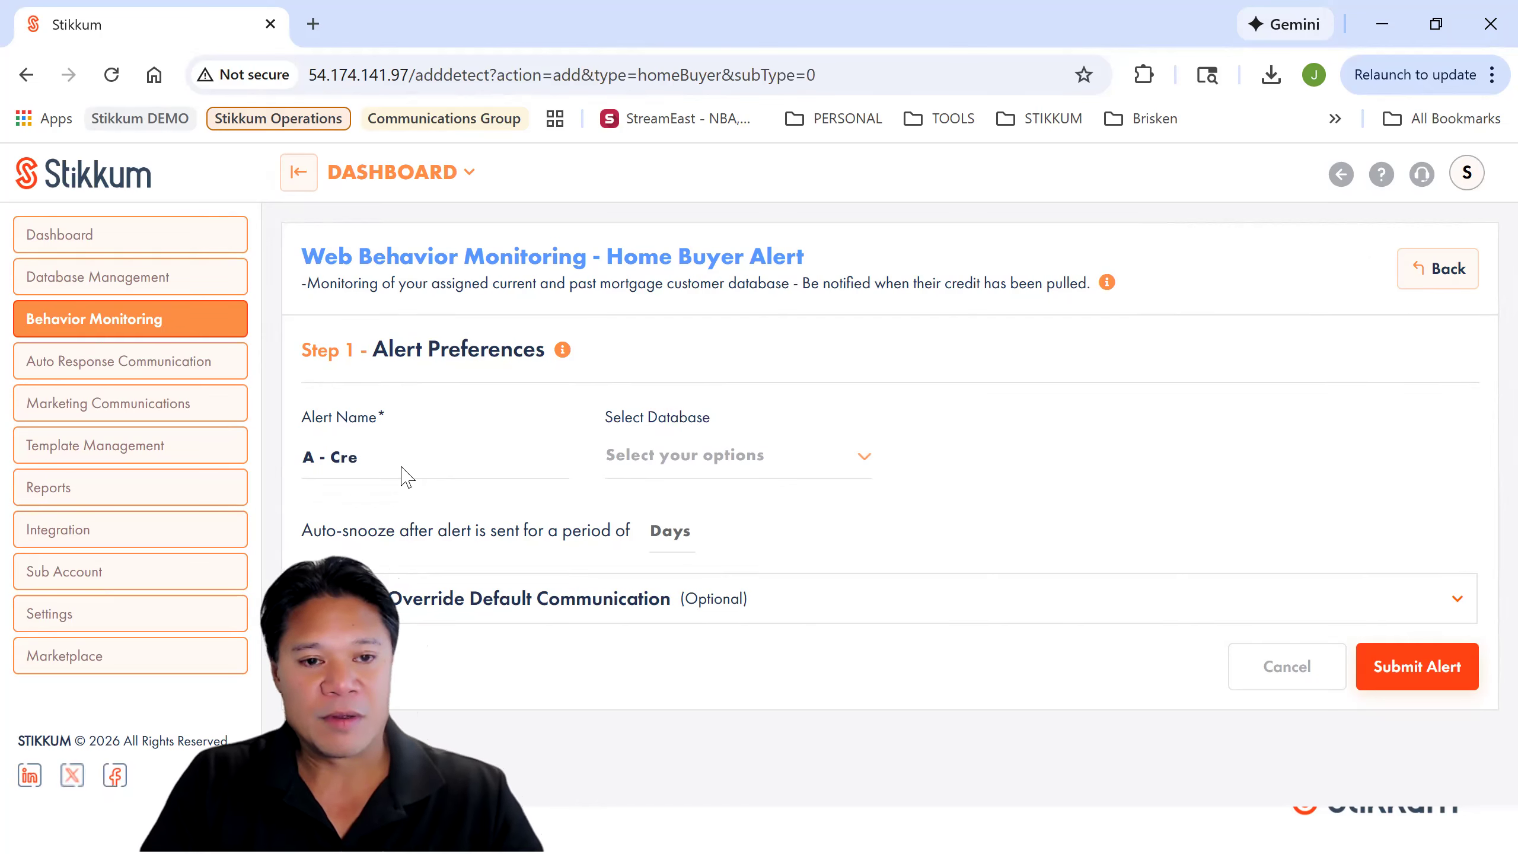
{"action": "type", "text": "dlient"}
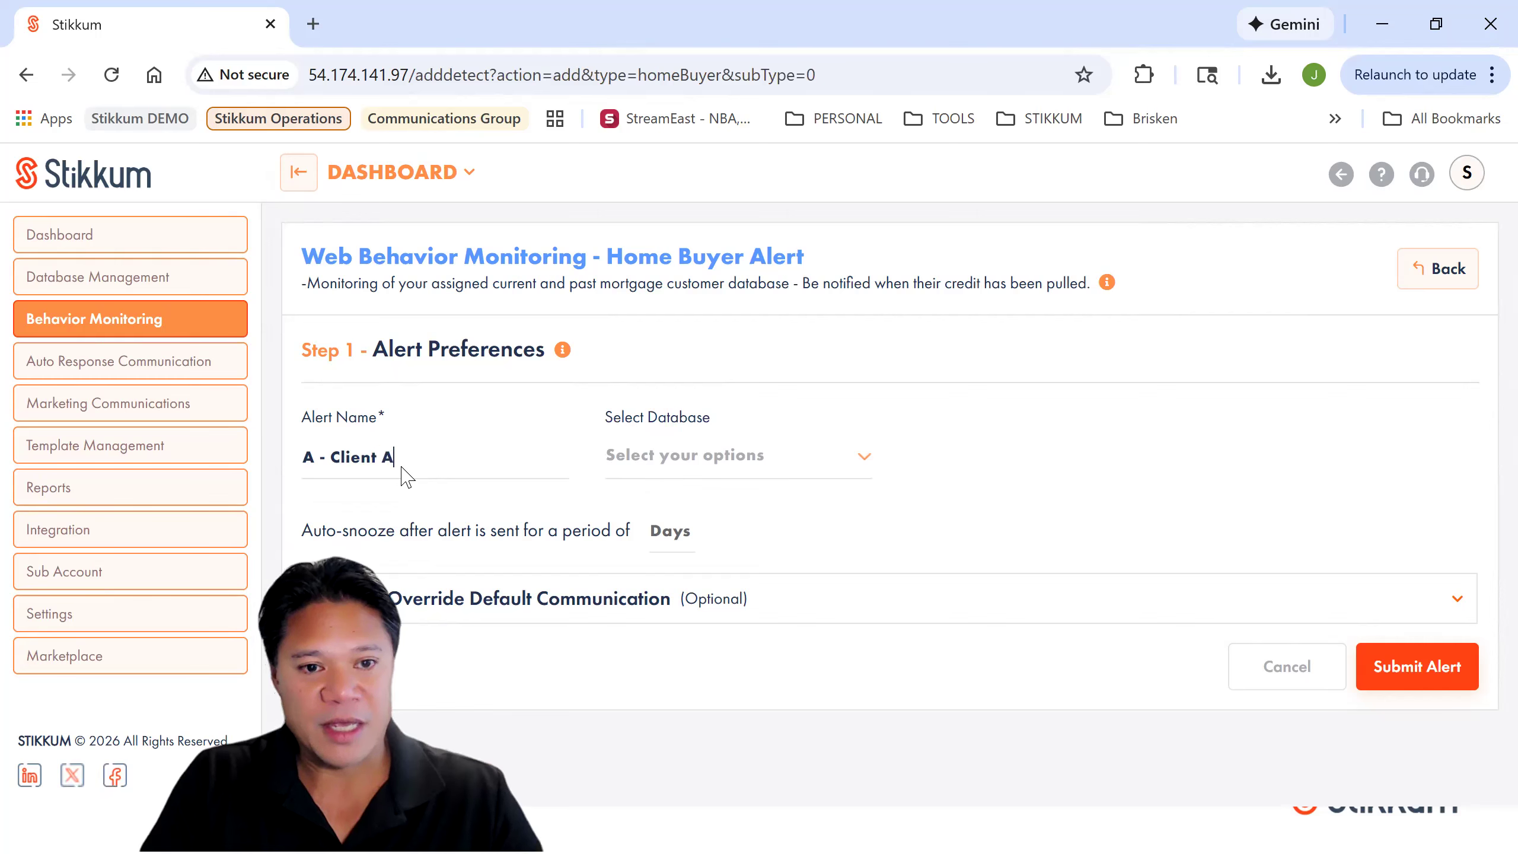
{"action": "type", "text": " A"}
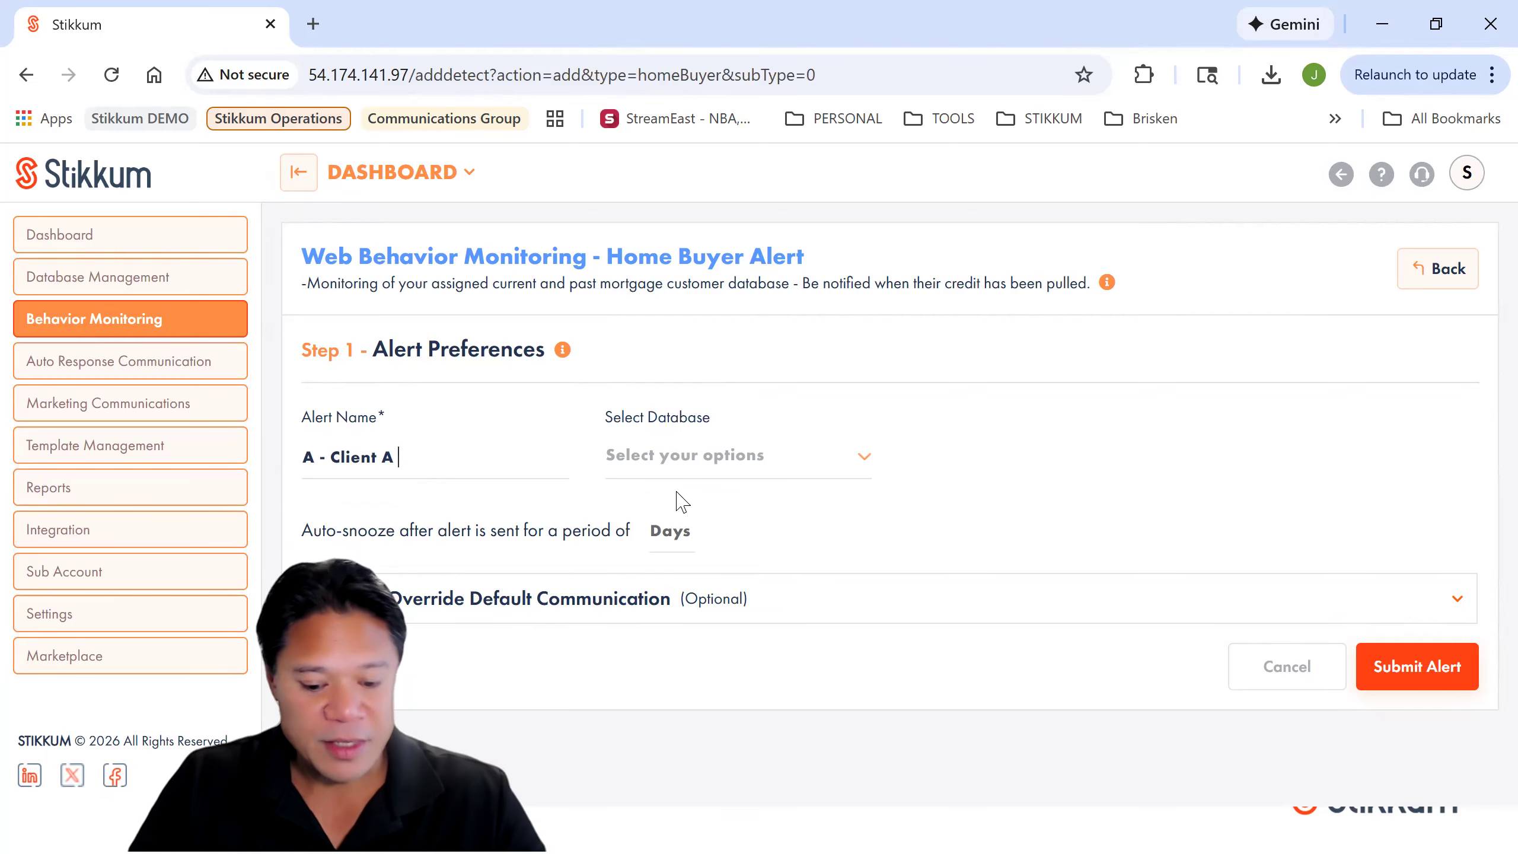
{"action": "type", "text": " We"}
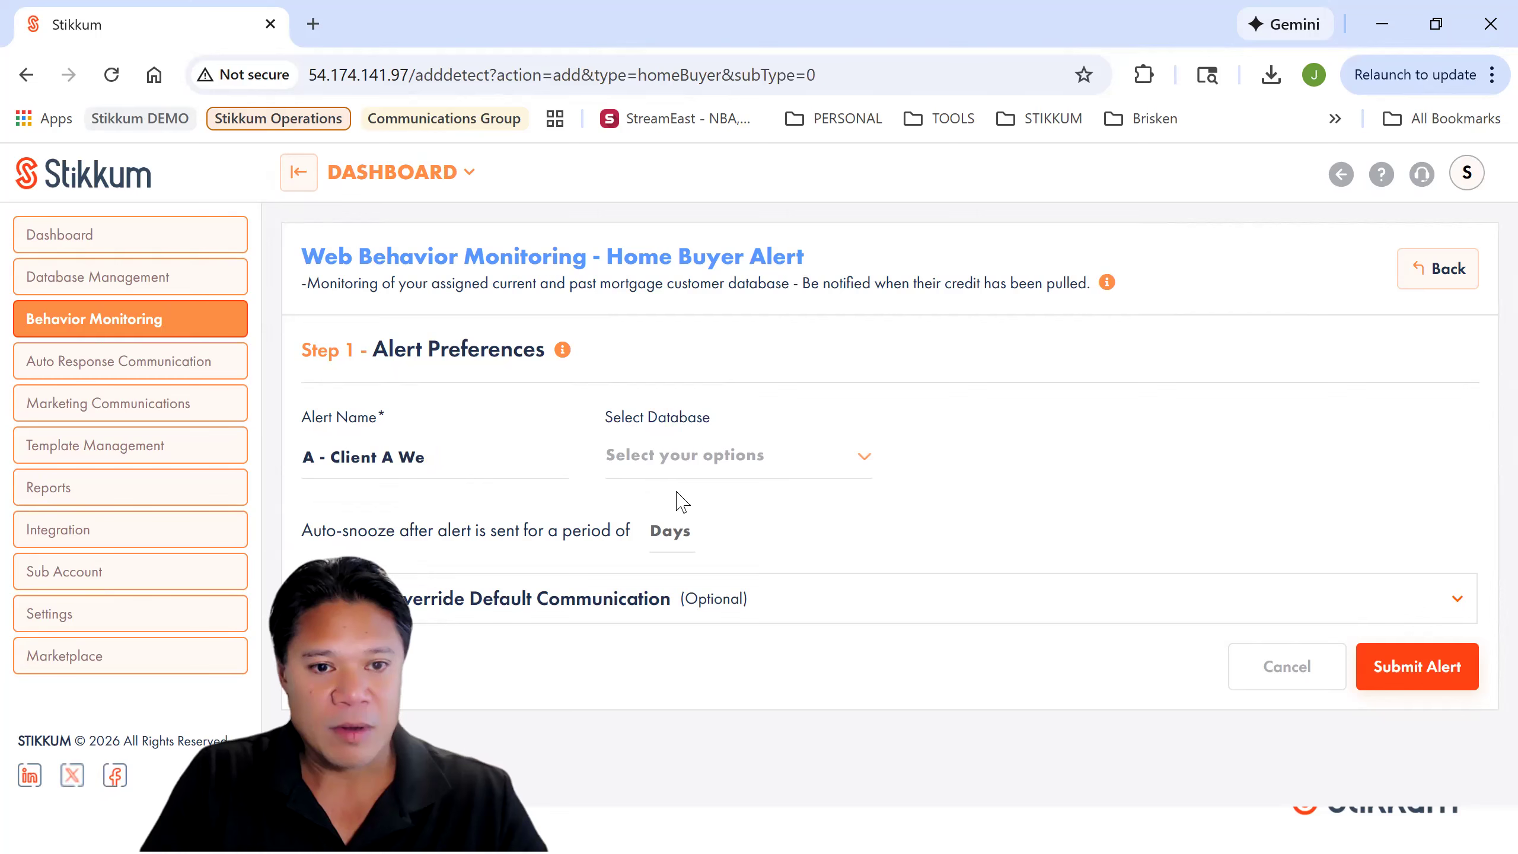
{"action": "type", "text": "bome Shopper"}
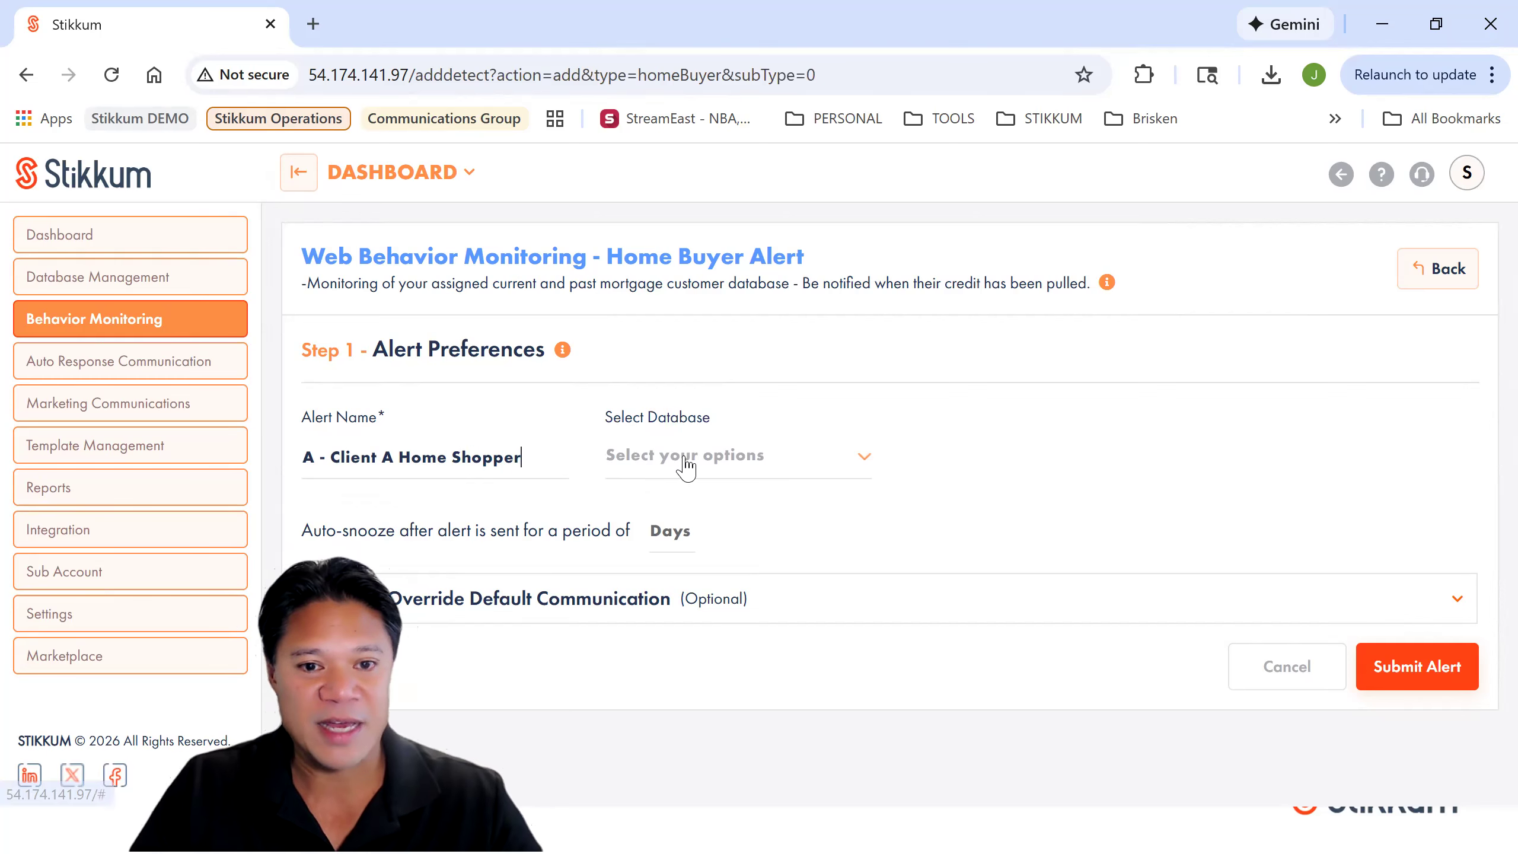
- Assign the A- Customer Database to the home buyer alert and submit the alert
{"action": "left_click", "coordinate": [683, 465]}
{"action": "scroll", "coordinate": [694, 532], "scroll_direction": "down", "scroll_amount": 6}
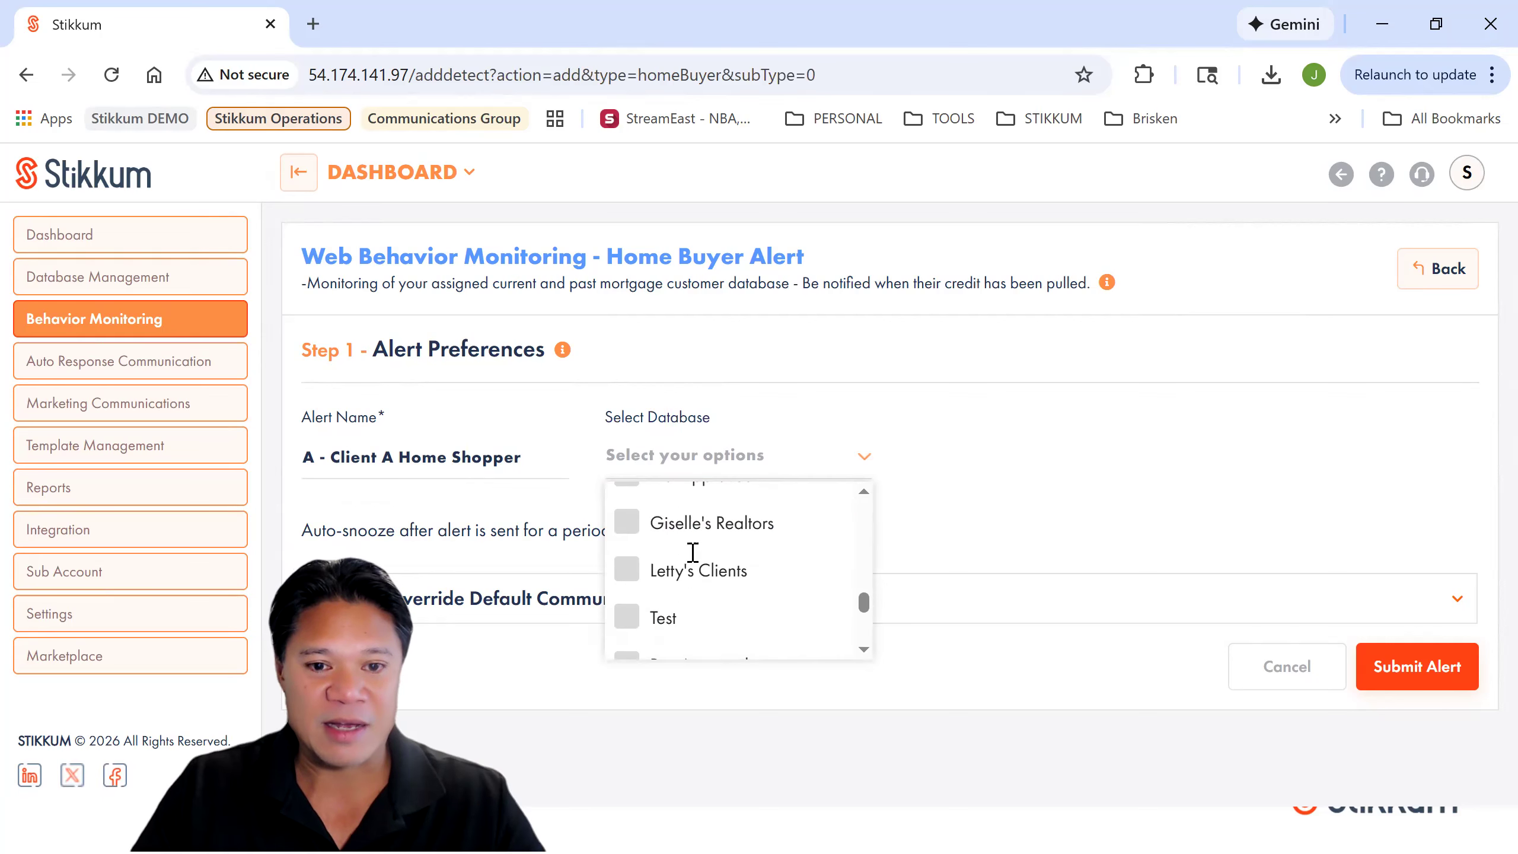
{"action": "left_click", "coordinate": [635, 643]}
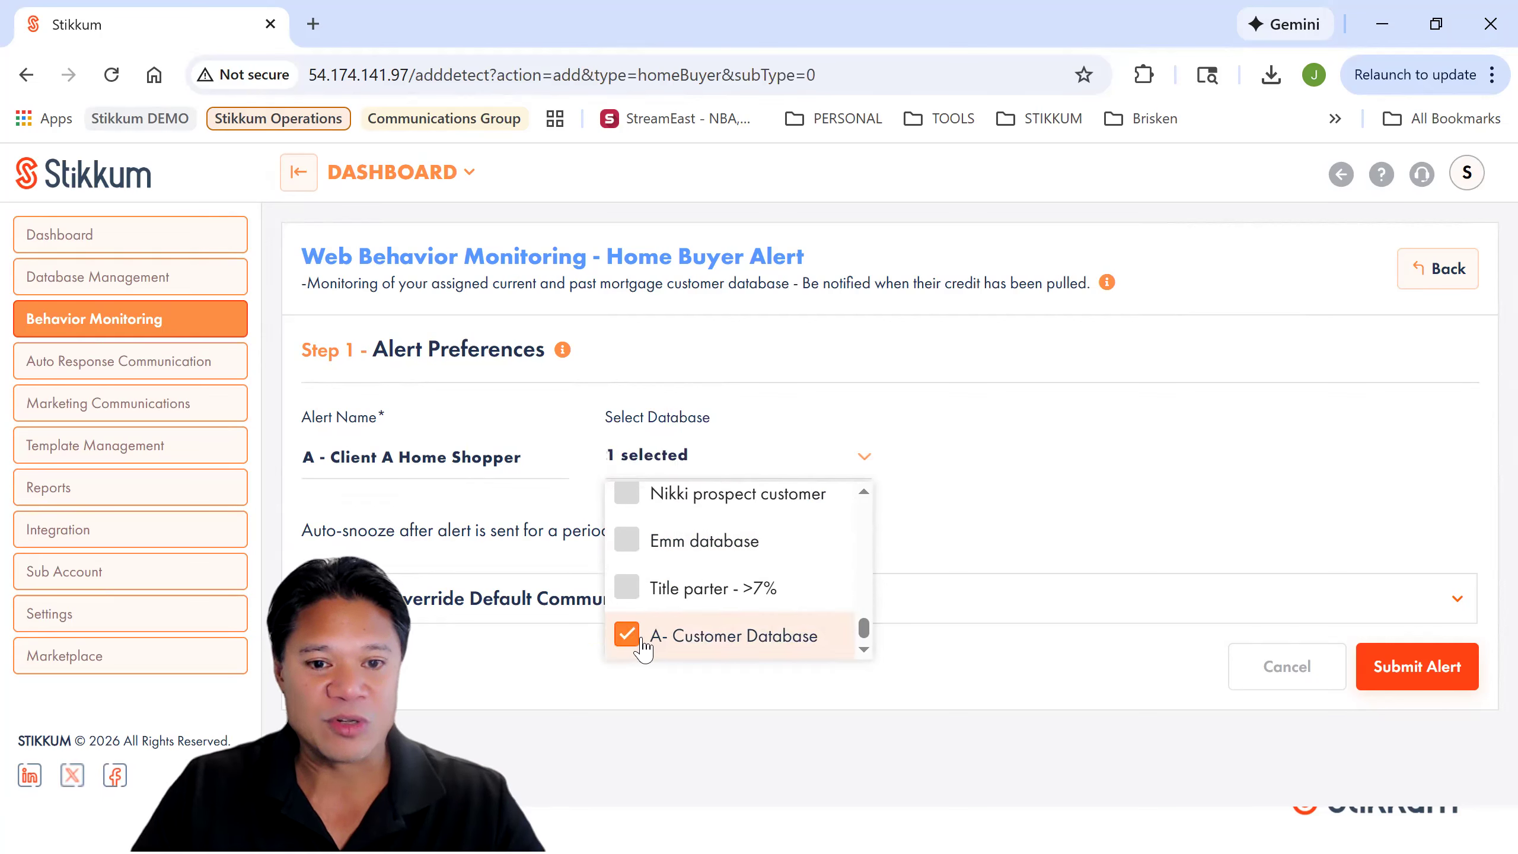
{"action": "left_click", "coordinate": [1285, 485]}
{"action": "left_click", "coordinate": [1437, 665]}
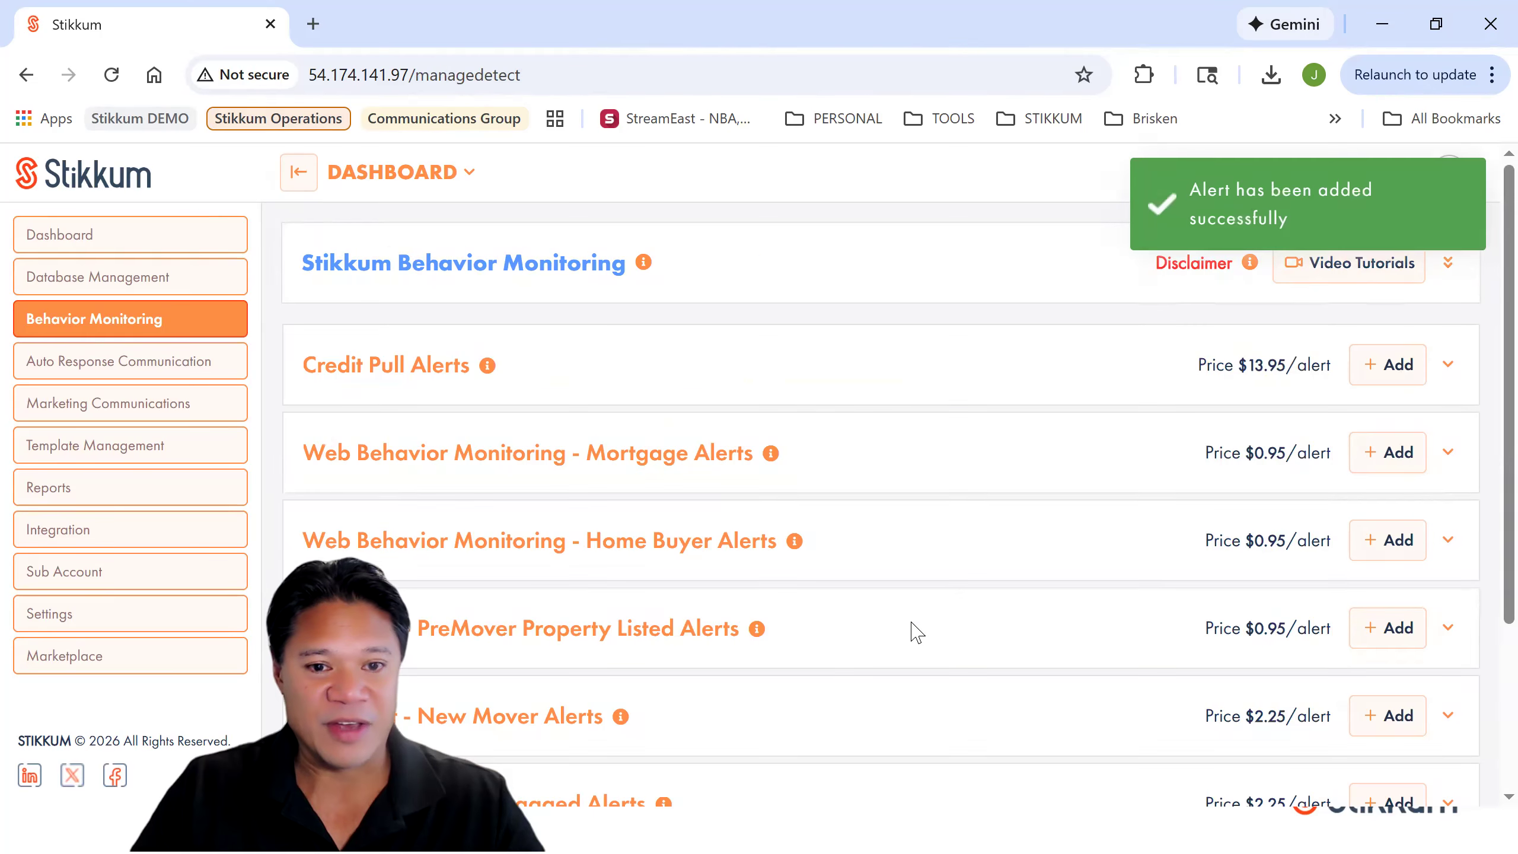
- Check the new alert among the Home Buyer Alerts and review the A- Customer Database's Home Buyer status in Database Management
{"action": "left_click", "coordinate": [993, 572]}
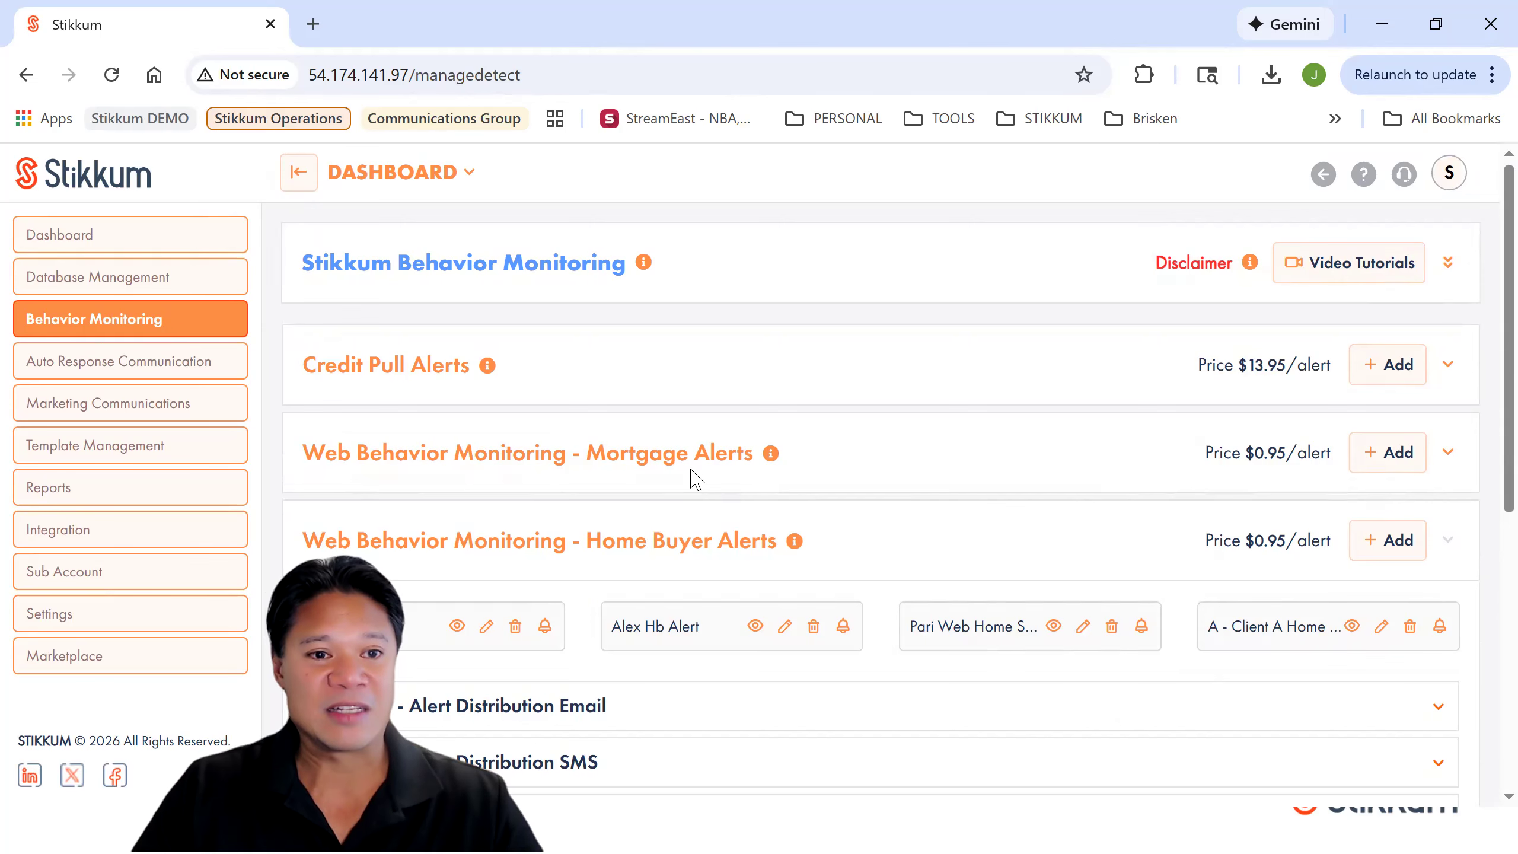
{"action": "left_click", "coordinate": [220, 278]}
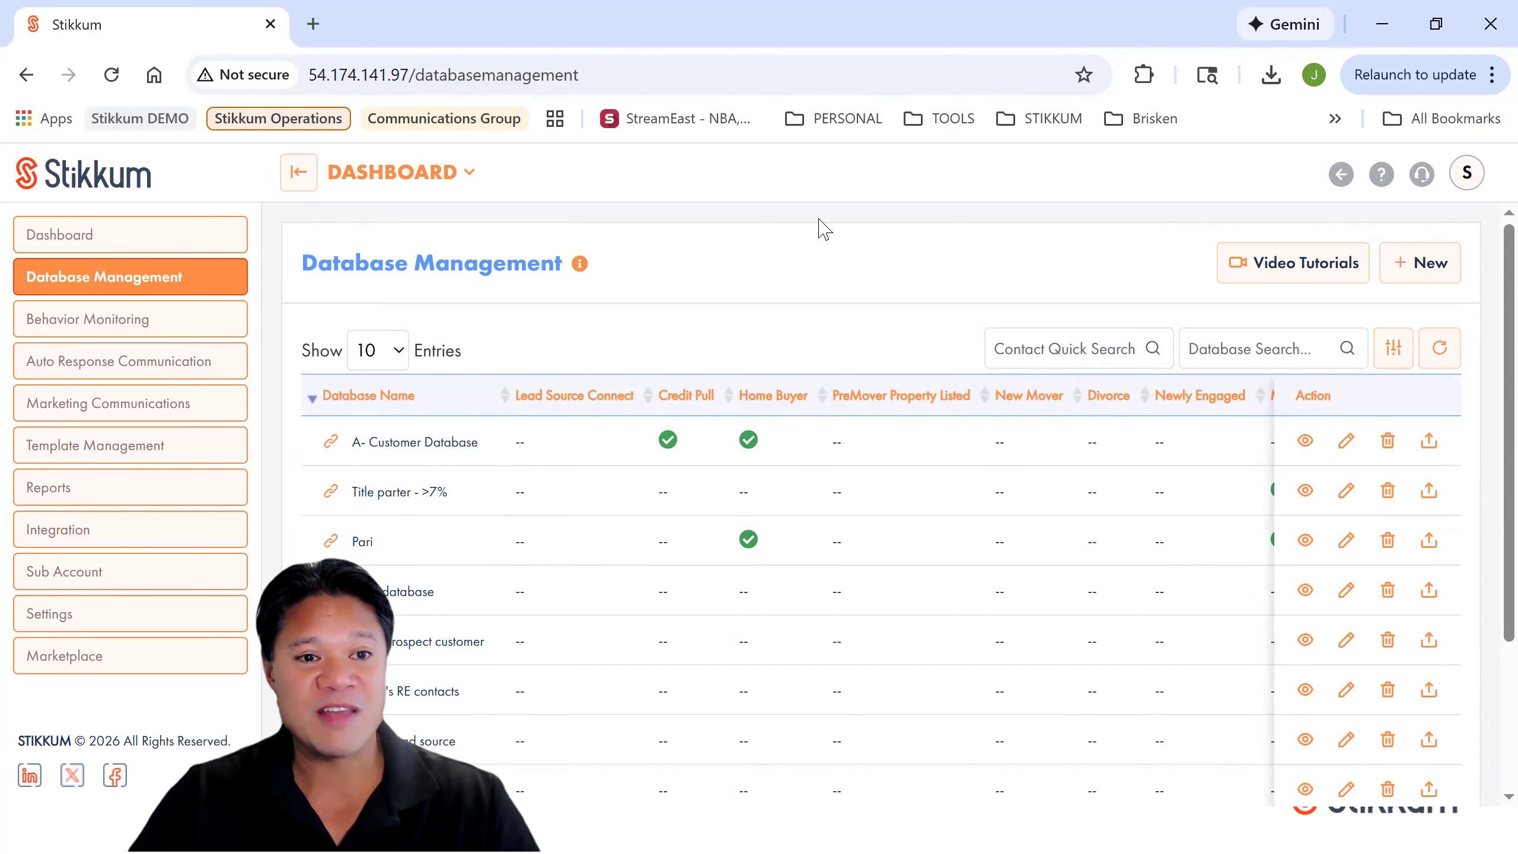
- Start a new Web Behavior Monitoring Mortgage alert and name it "A - Web Behavior mortgage"
{"action": "left_click", "coordinate": [219, 326]}
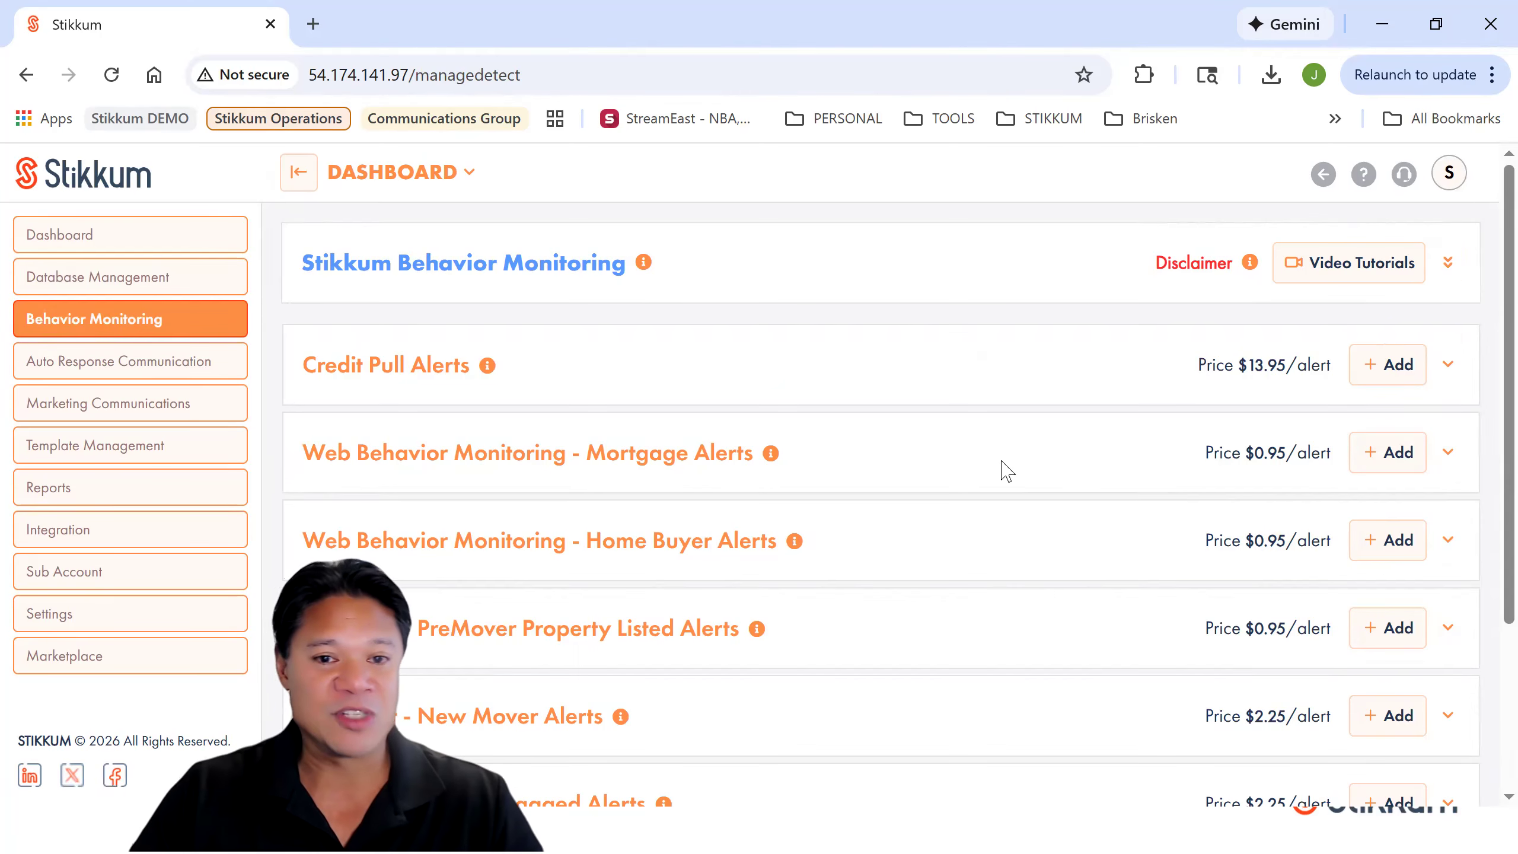
{"action": "left_click", "coordinate": [1016, 471]}
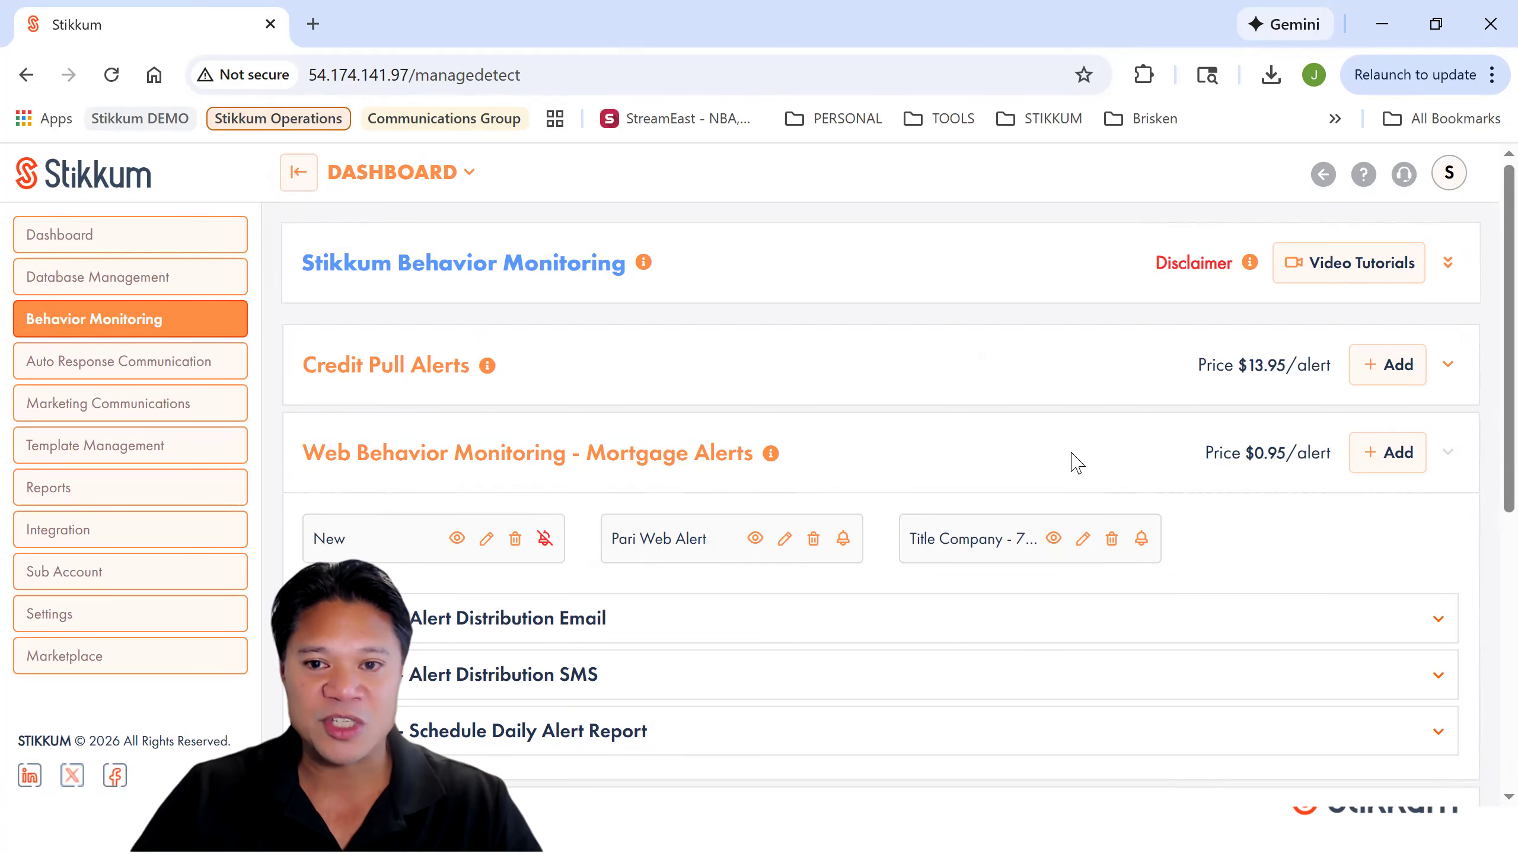
{"action": "left_click", "coordinate": [1135, 476]}
{"action": "left_click", "coordinate": [1394, 457]}
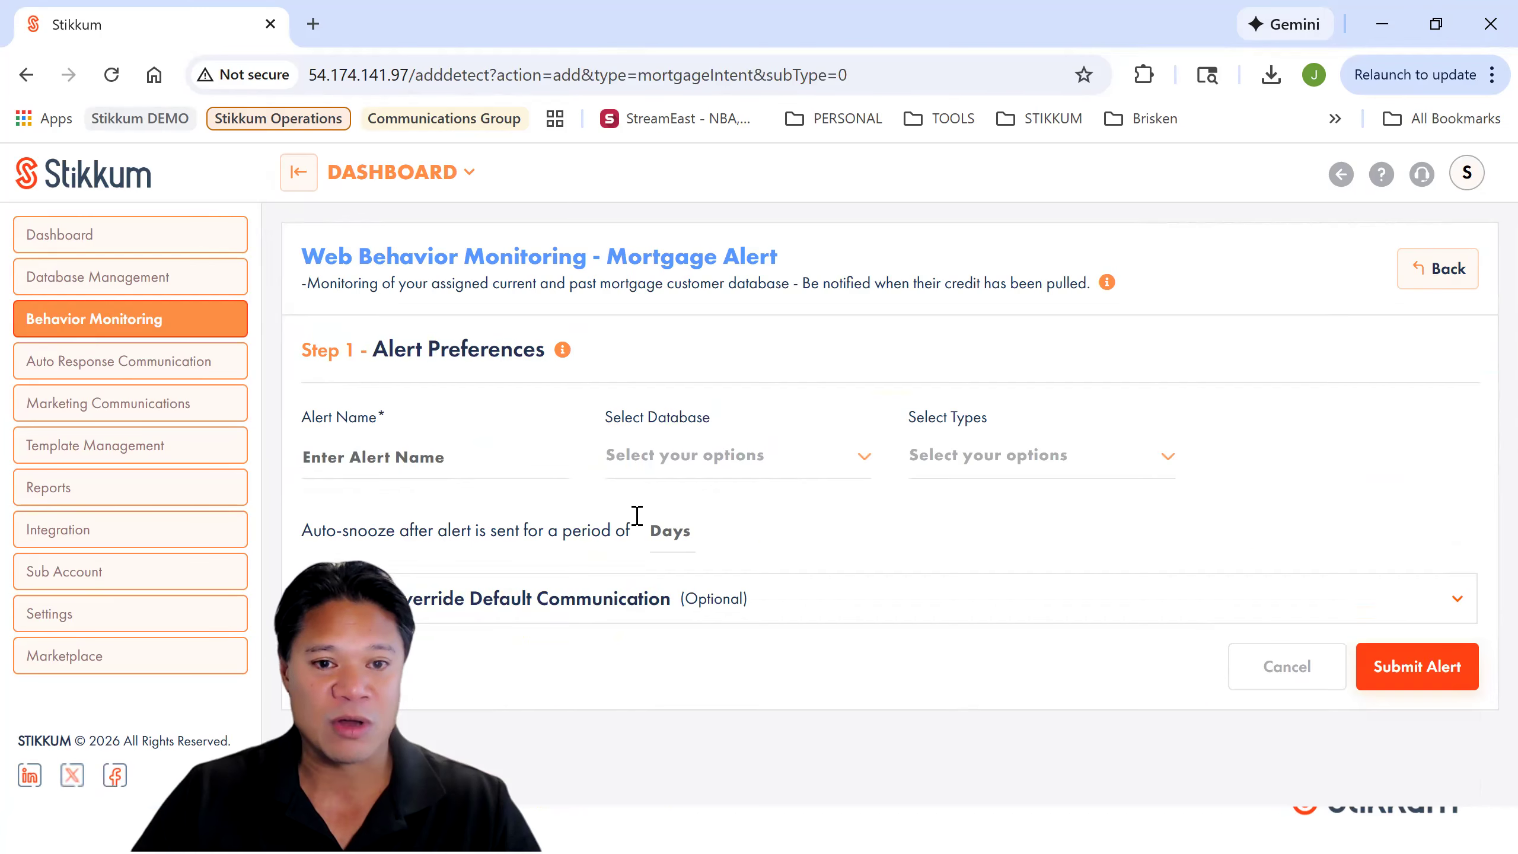
{"action": "left_click", "coordinate": [446, 448]}
{"action": "type", "text": "-"}
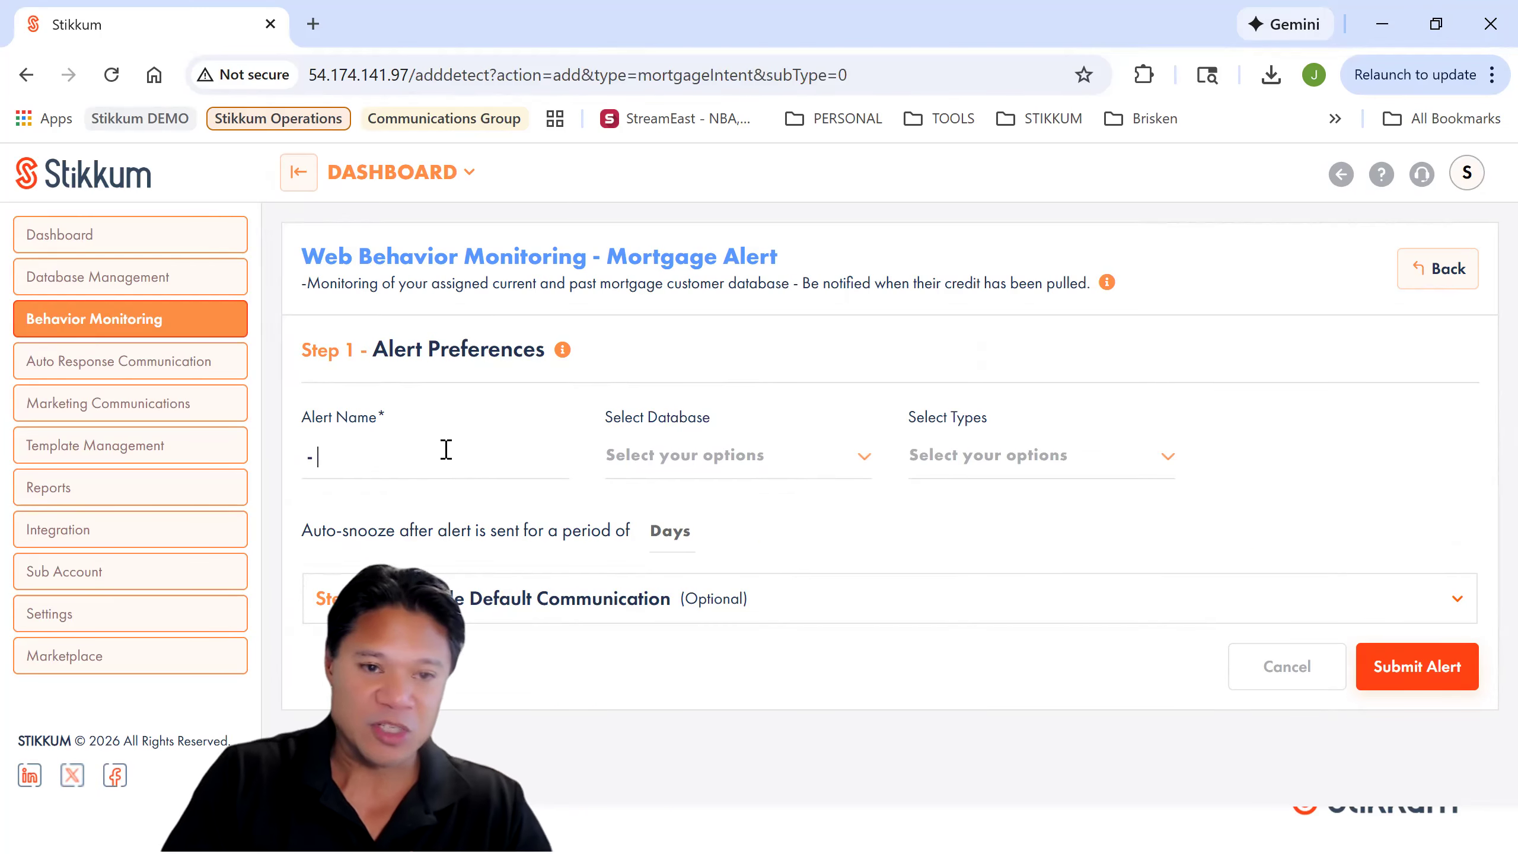
{"action": "type", "text": " We"}
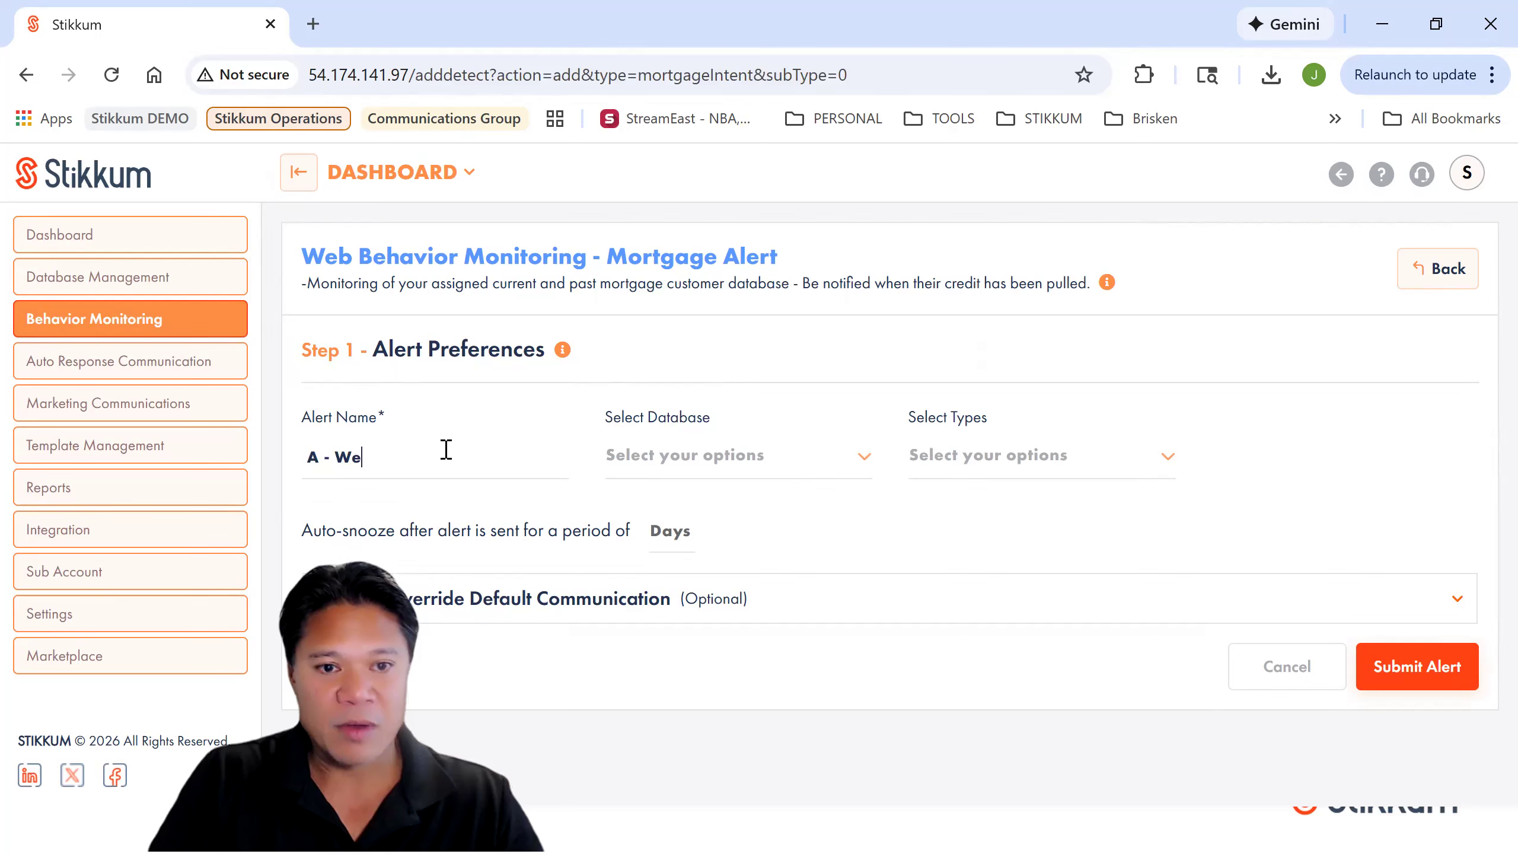
{"action": "type", "text": "b Behavior mortgage"}
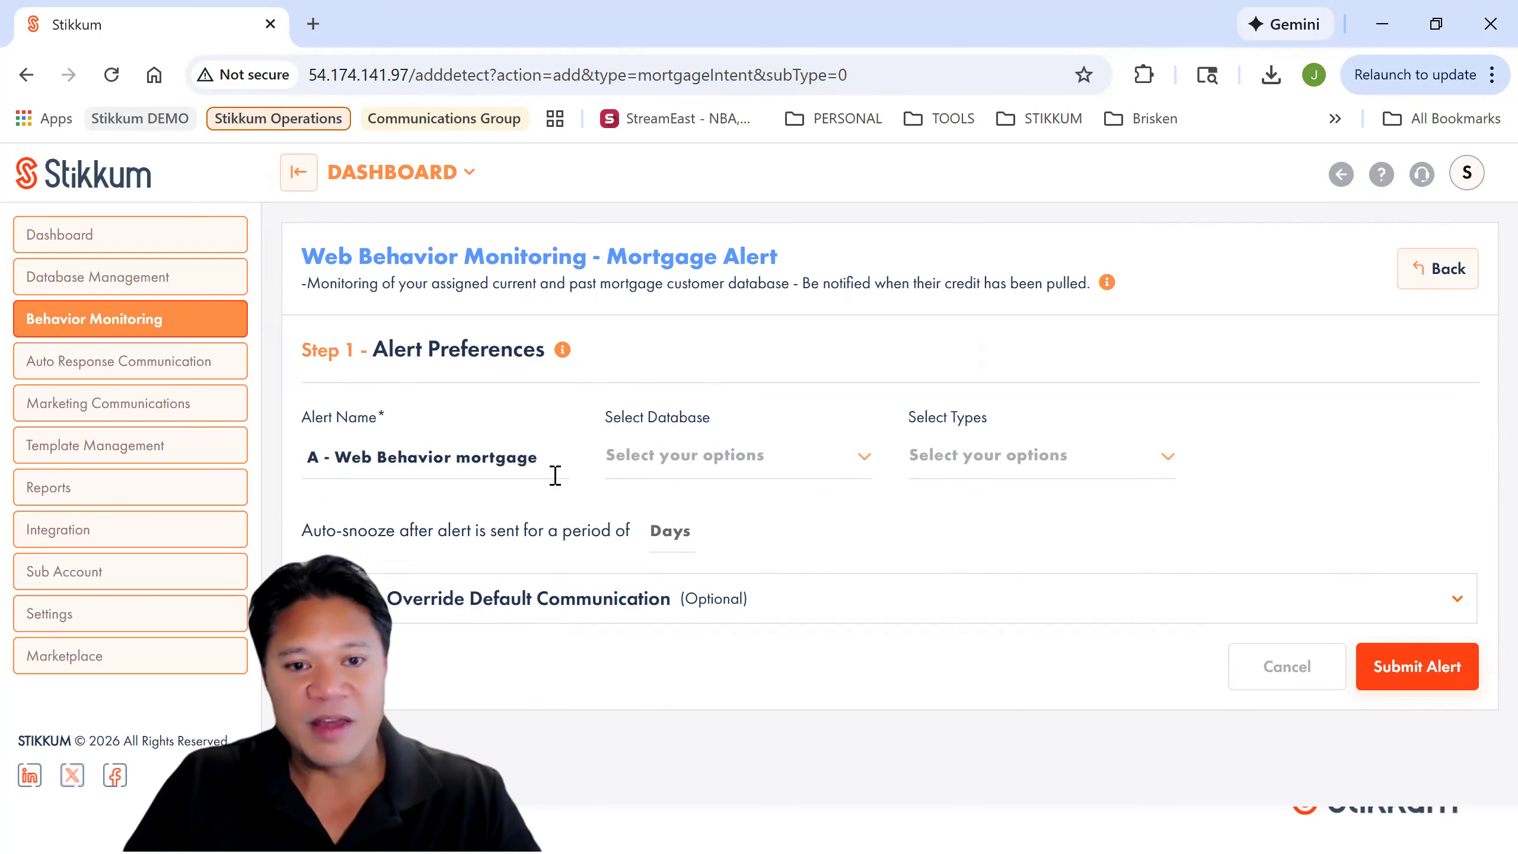
- Assign the A- Customer Database to the mortgage alert
{"action": "left_click", "coordinate": [691, 470]}
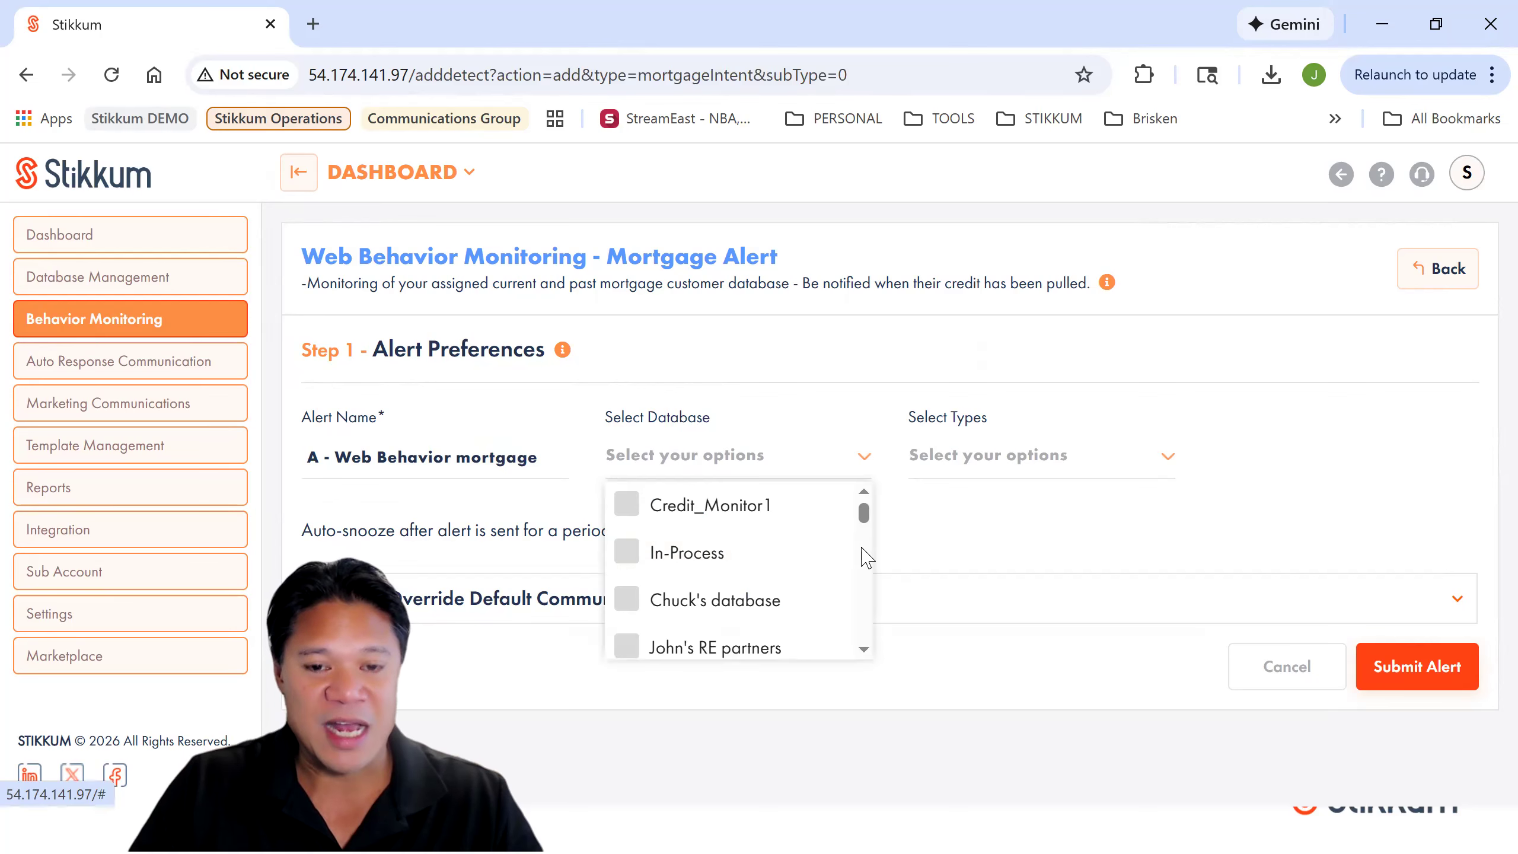
{"action": "left_click_drag", "start_coordinate": [864, 513], "coordinate": [843, 692]}
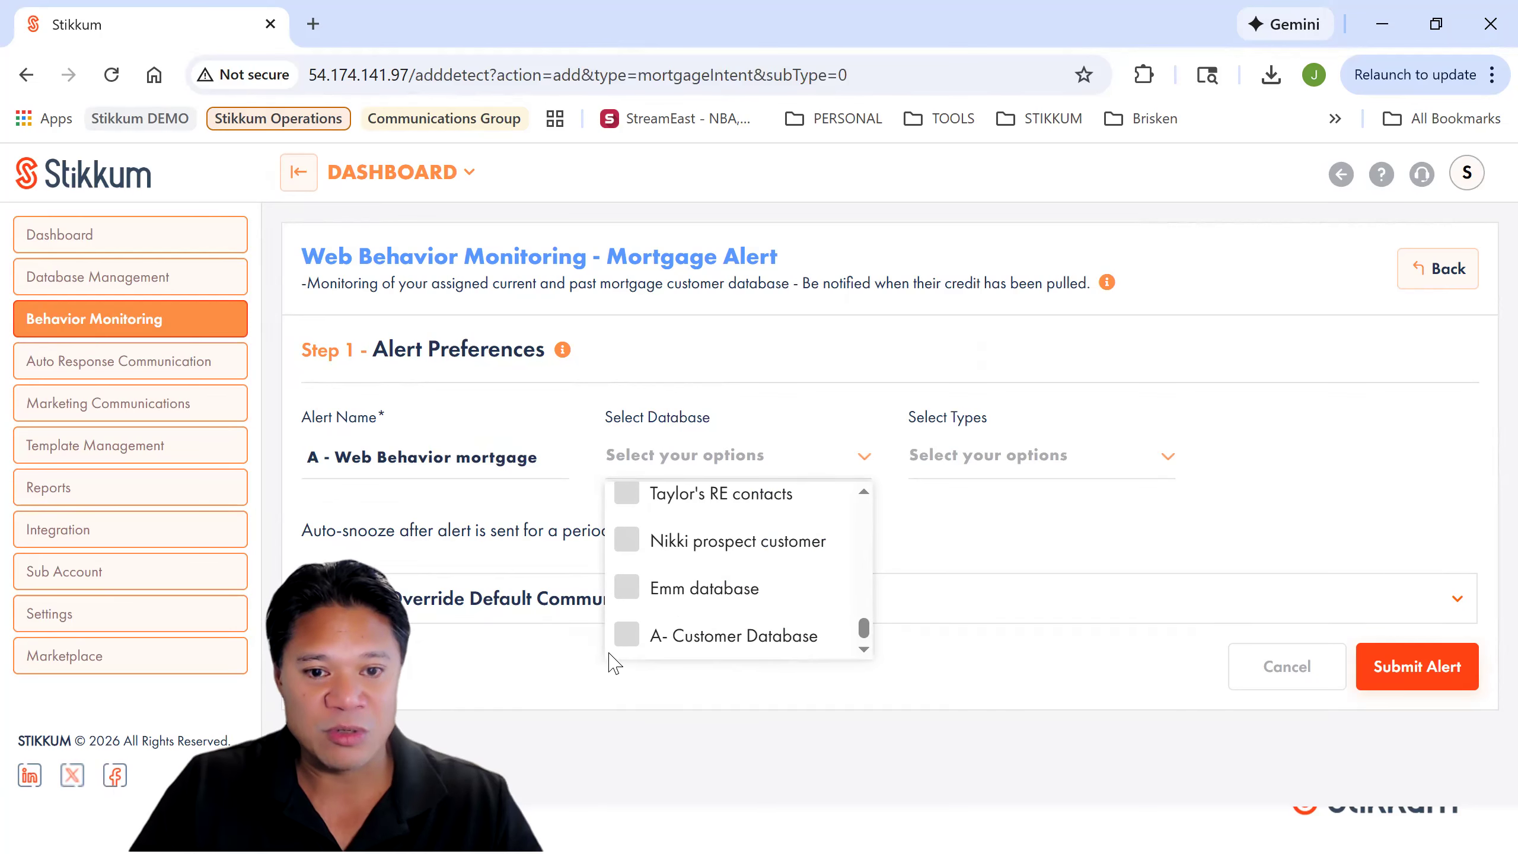
{"action": "left_click", "coordinate": [638, 639]}
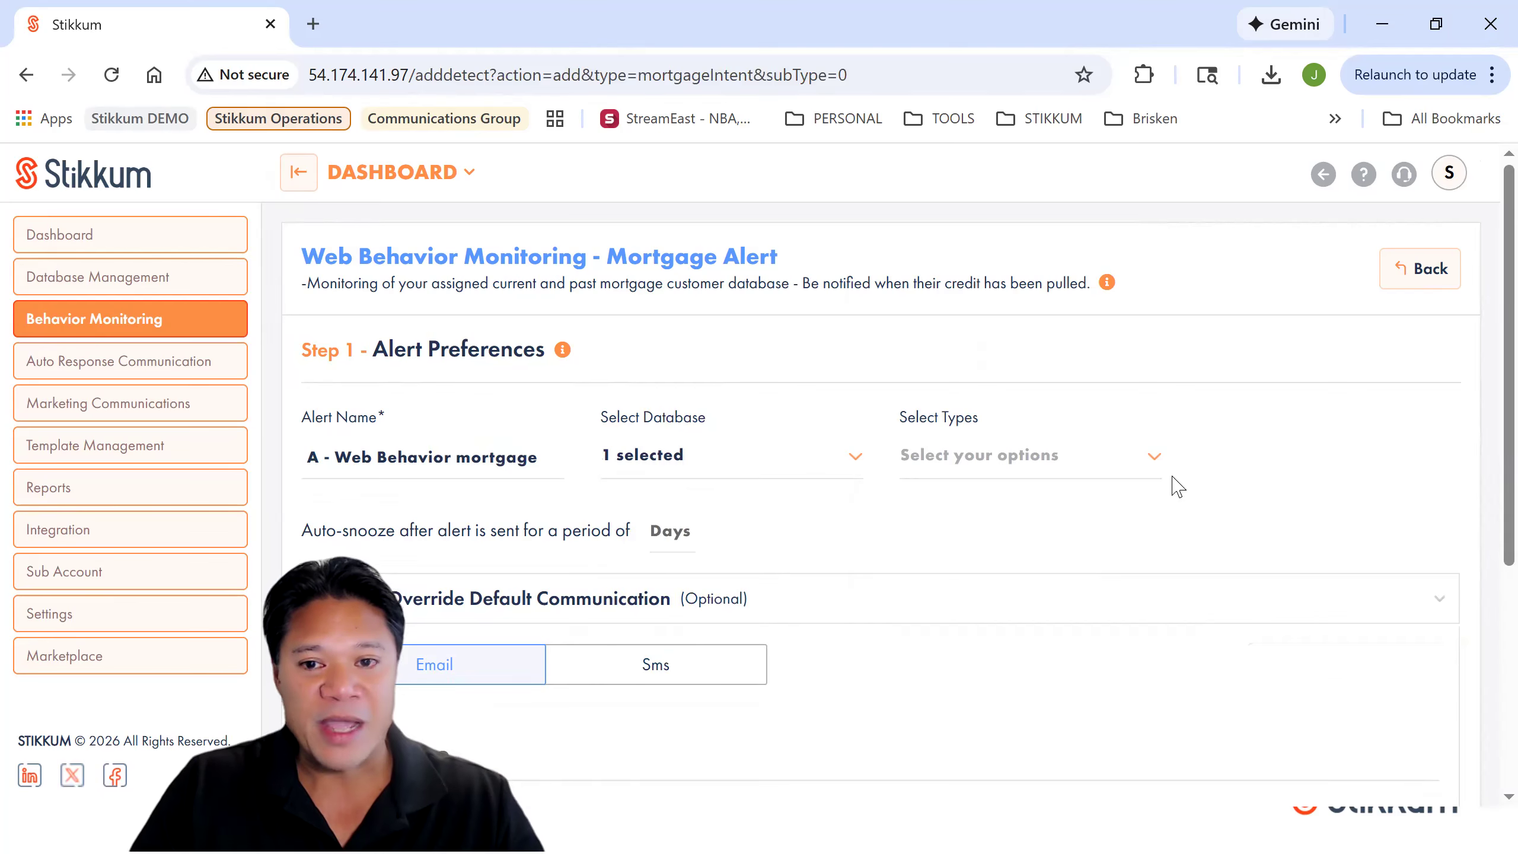
{"action": "left_click", "coordinate": [1110, 546]}
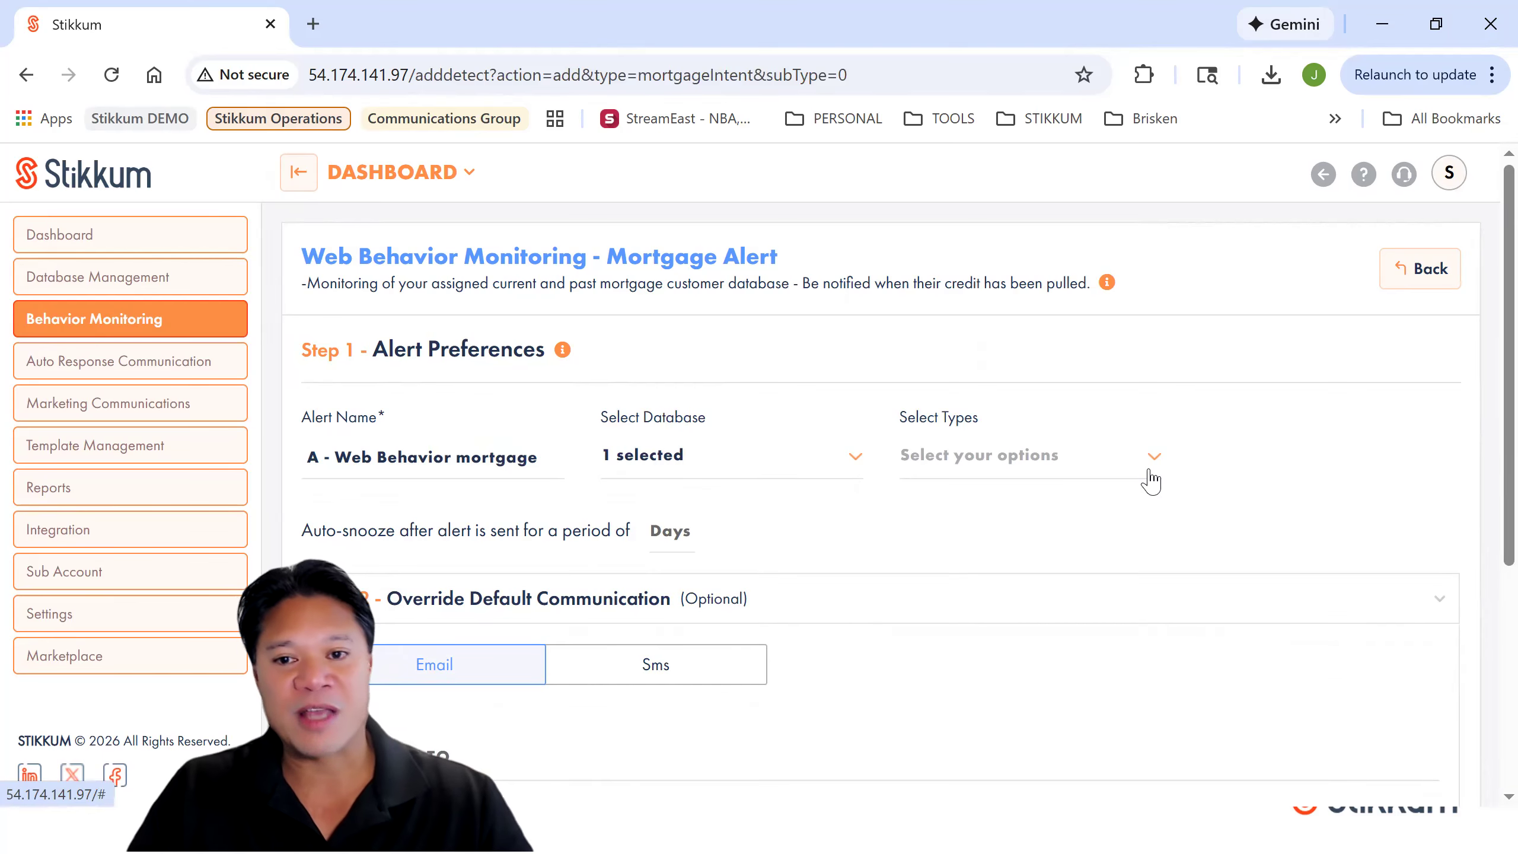
- Select the Mortgage General, Heloc, Purchase, Refinance and Reverse types for the mortgage alert
{"action": "left_click", "coordinate": [1147, 475]}
{"action": "left_click_drag", "start_coordinate": [1152, 525], "coordinate": [1149, 593]}
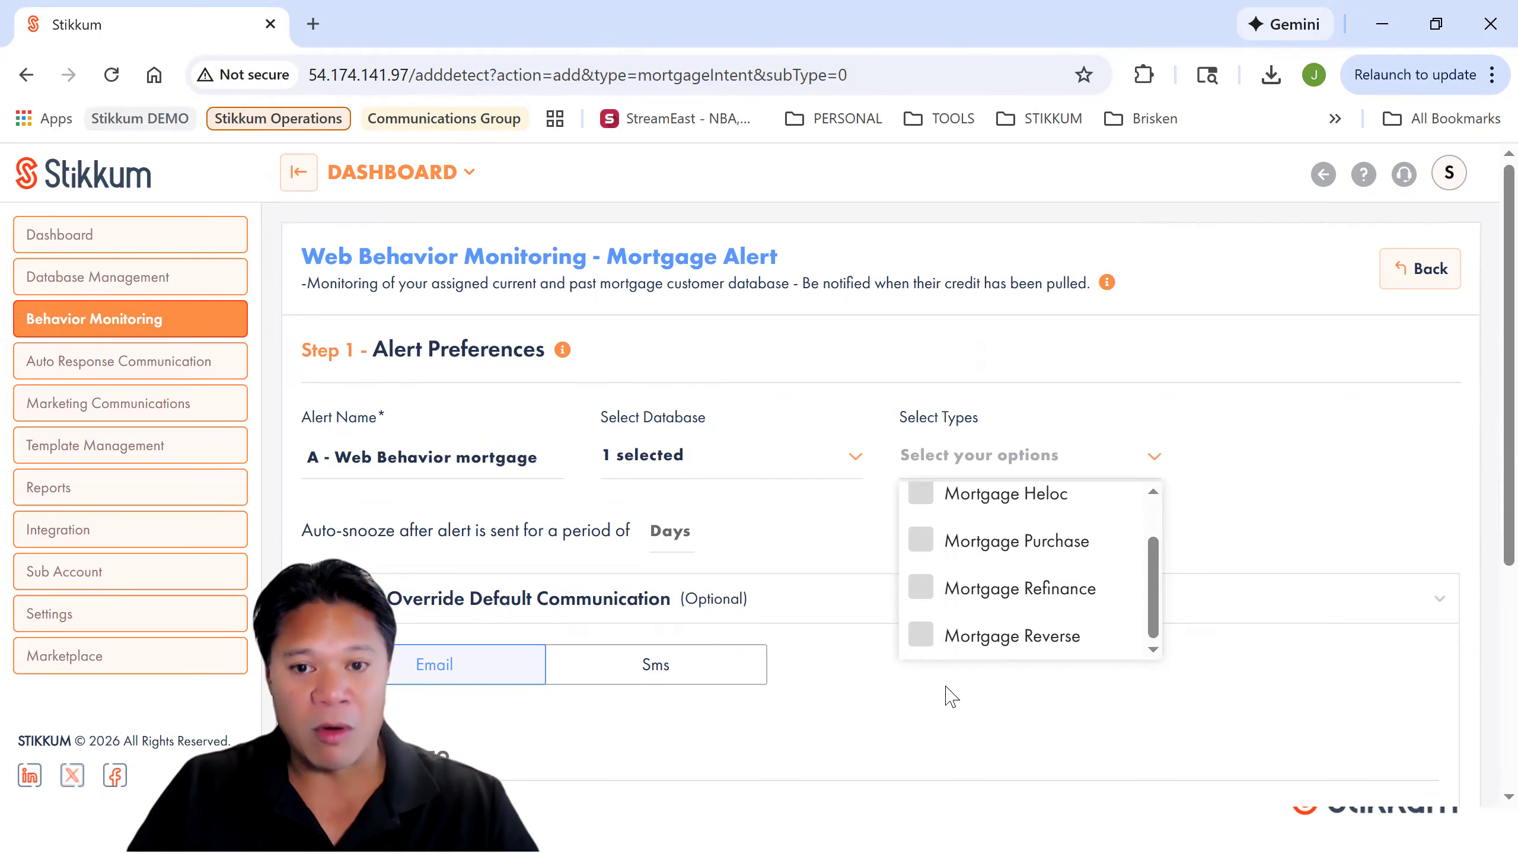
{"action": "left_click", "coordinate": [920, 635]}
{"action": "left_click", "coordinate": [920, 541]}
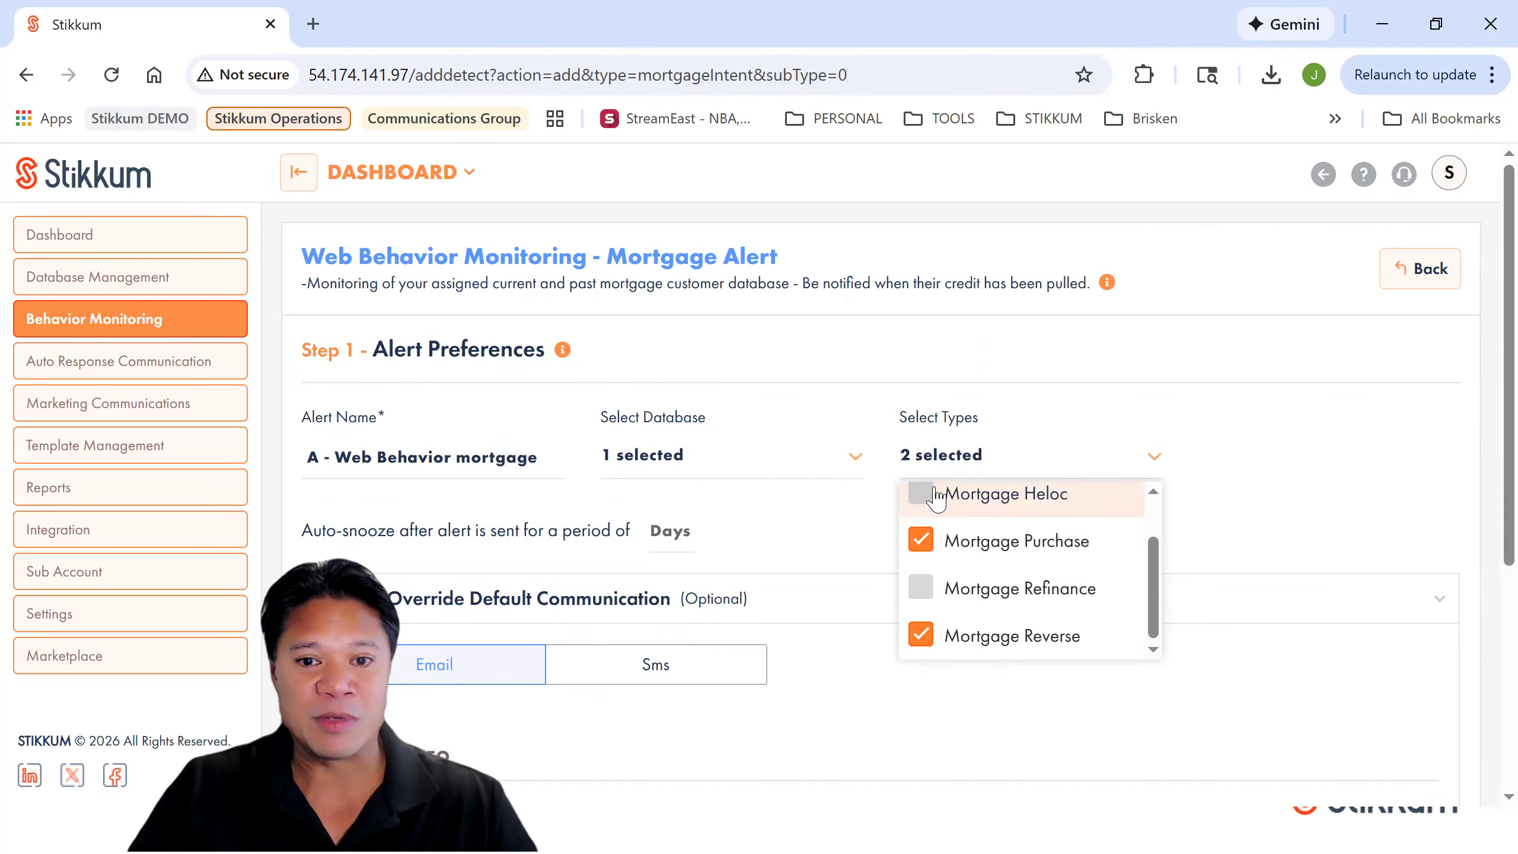
{"action": "scroll", "coordinate": [935, 526], "scroll_direction": "up", "scroll_amount": 1}
{"action": "left_click", "coordinate": [921, 565]}
{"action": "left_click", "coordinate": [921, 507]}
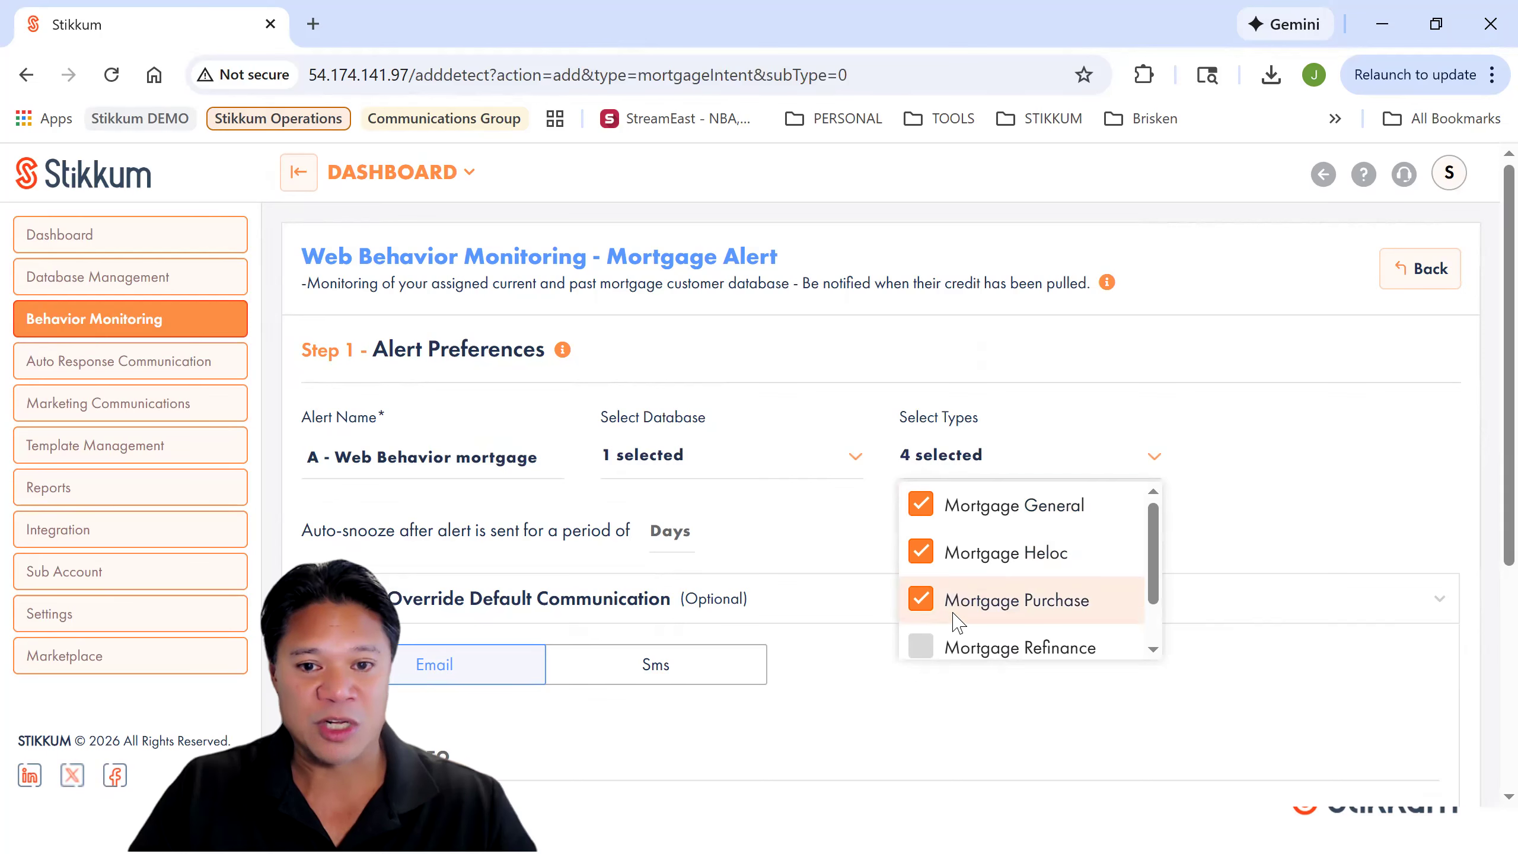
{"action": "left_click", "coordinate": [930, 647]}
{"action": "scroll", "coordinate": [1040, 592], "scroll_direction": "down", "scroll_amount": 1}
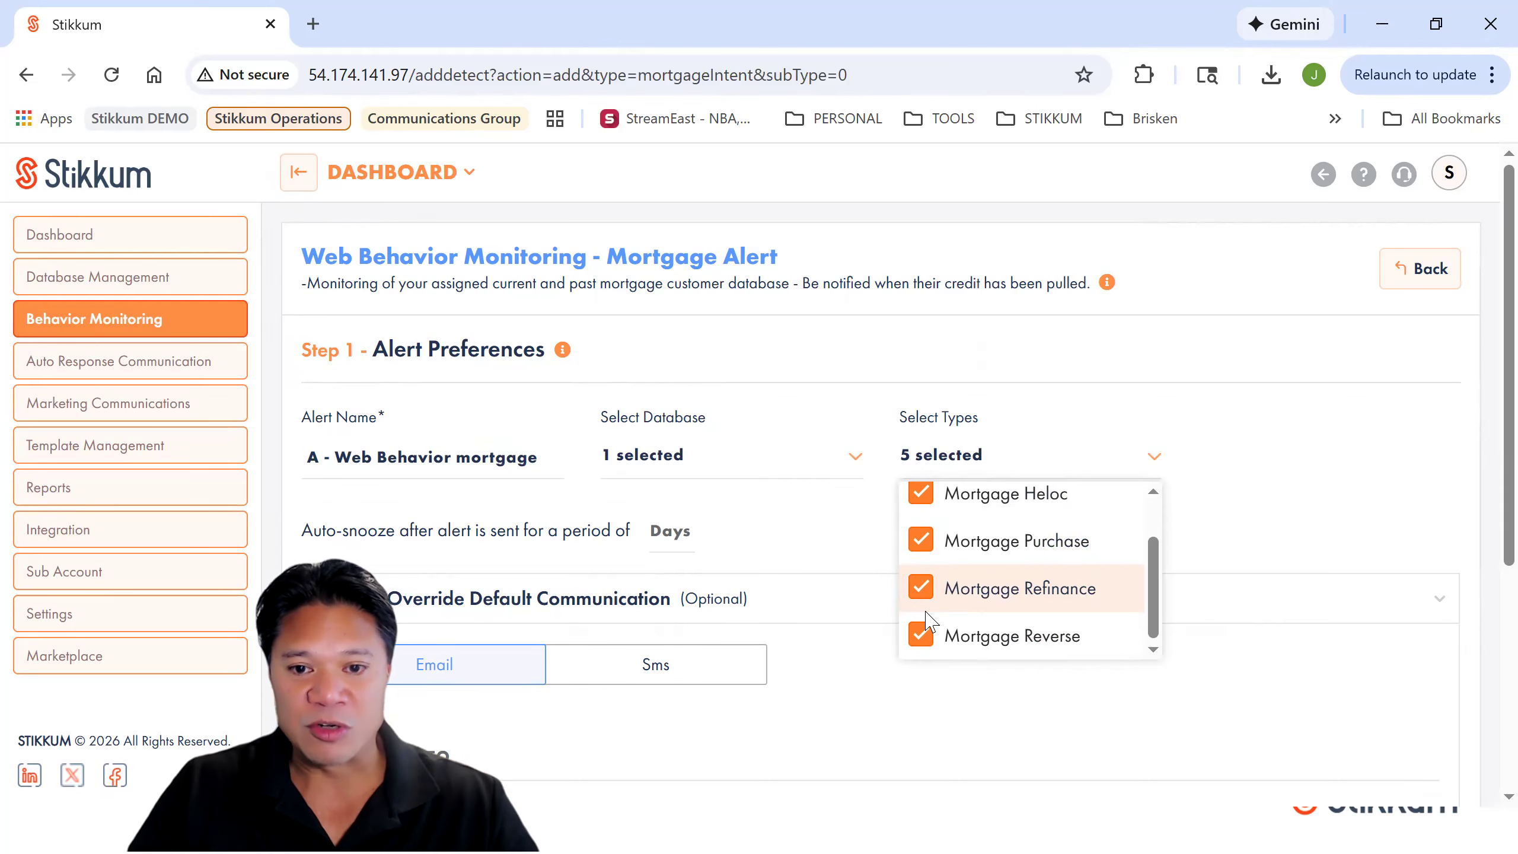
{"action": "scroll", "coordinate": [978, 539], "scroll_direction": "up", "scroll_amount": 1}
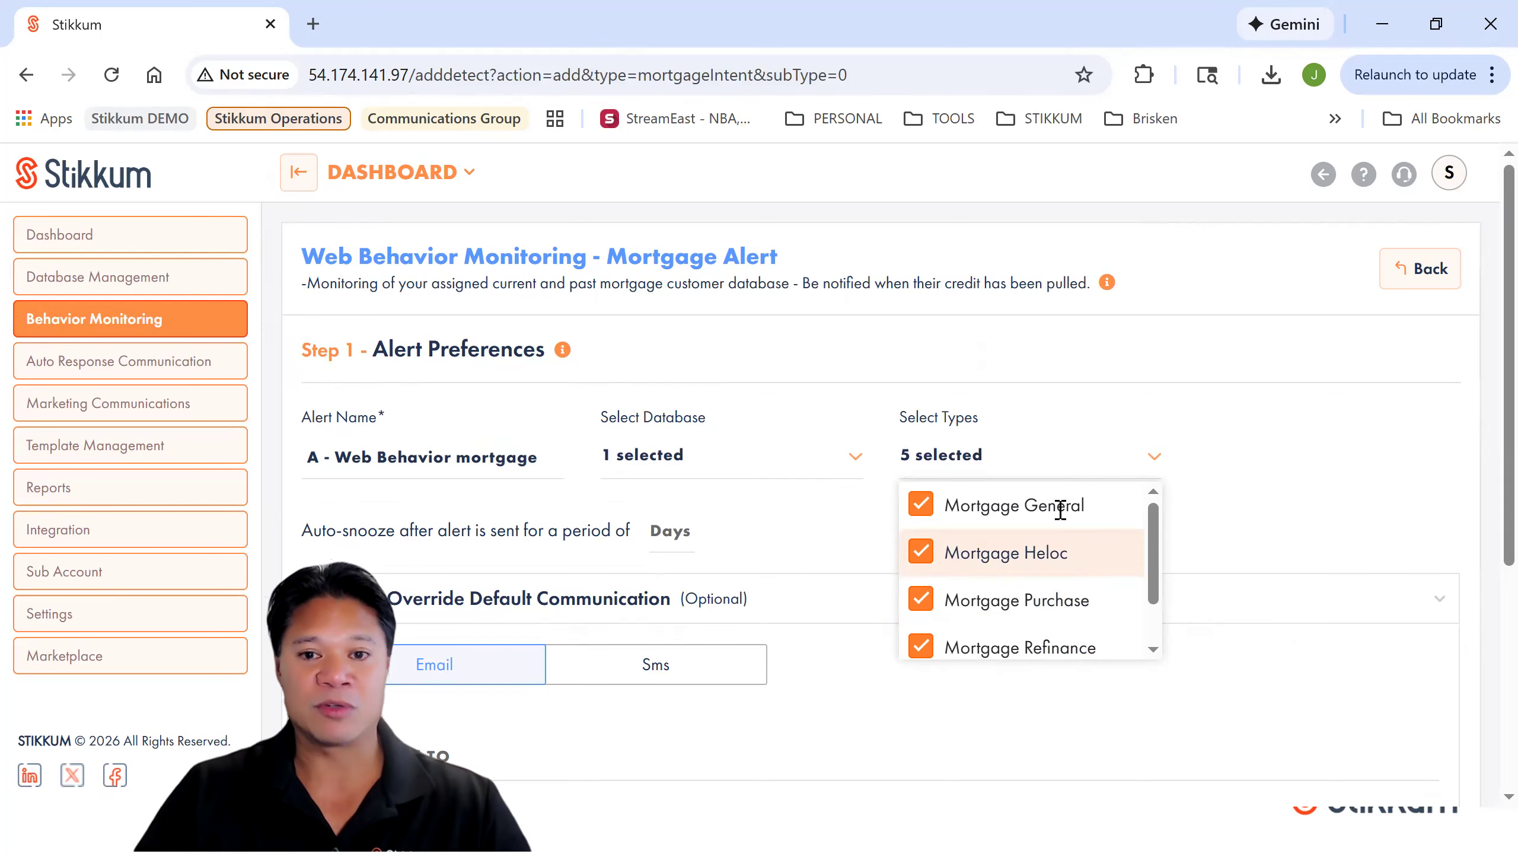
{"action": "scroll", "coordinate": [1055, 526], "scroll_direction": "down", "scroll_amount": 1}
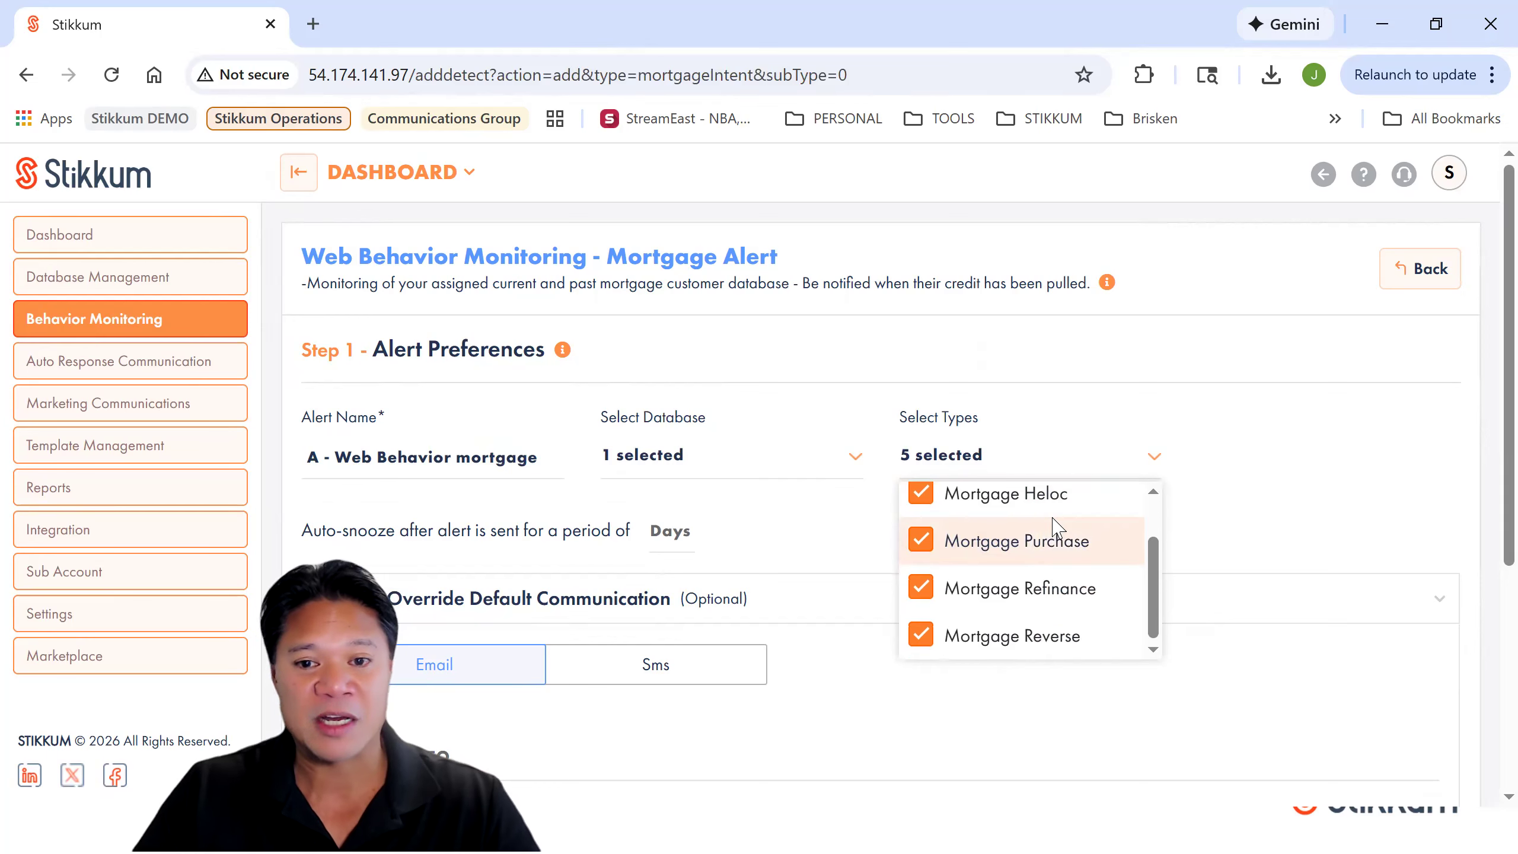
- Deselect the Mortgage Reverse and Mortgage Heloc types and submit the mortgage alert
{"action": "left_click", "coordinate": [924, 646]}
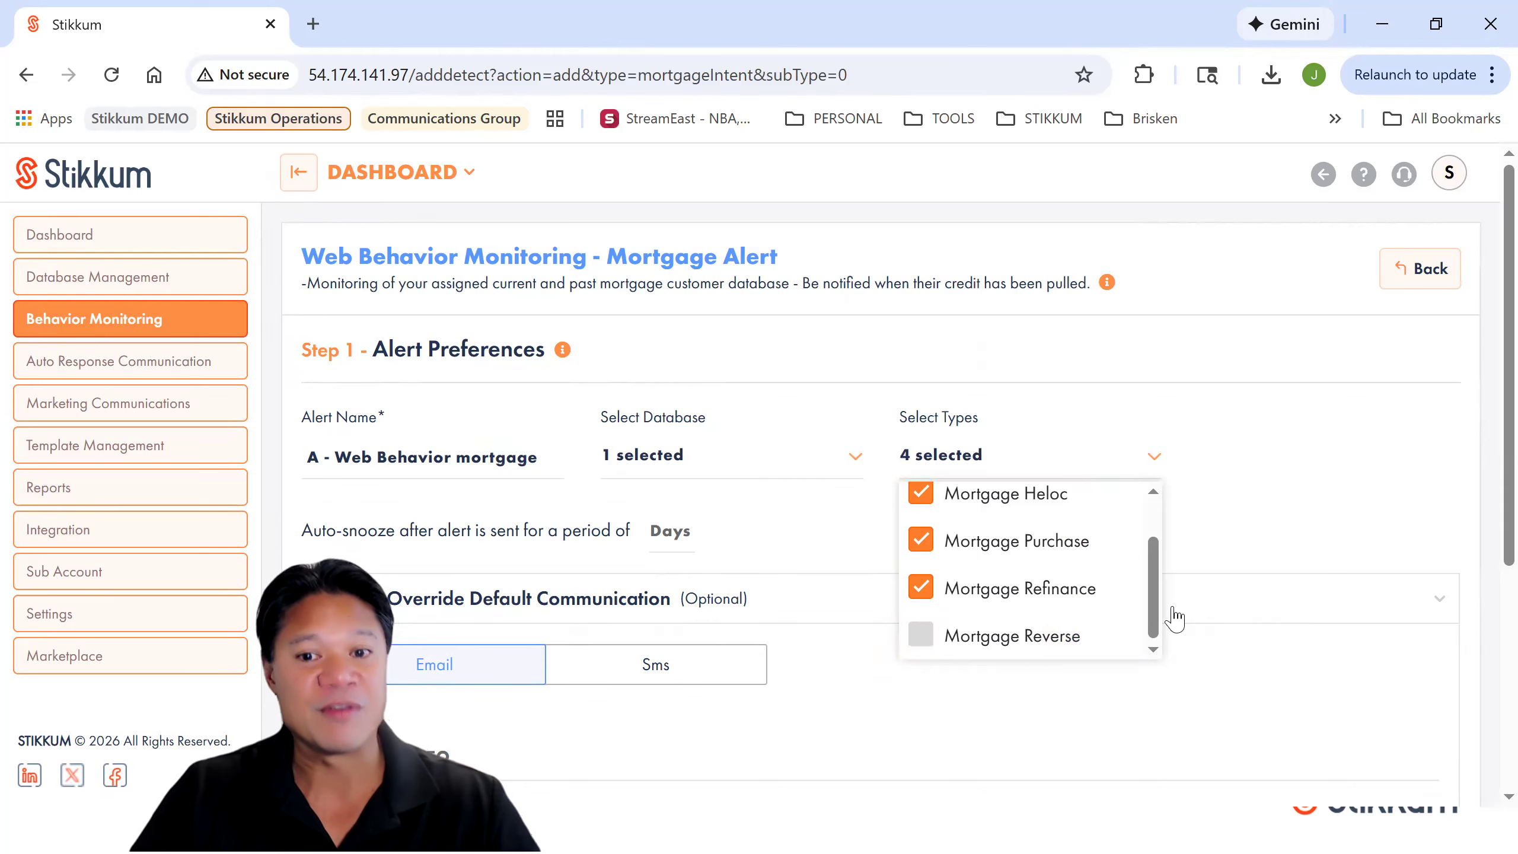
{"action": "left_click", "coordinate": [924, 513]}
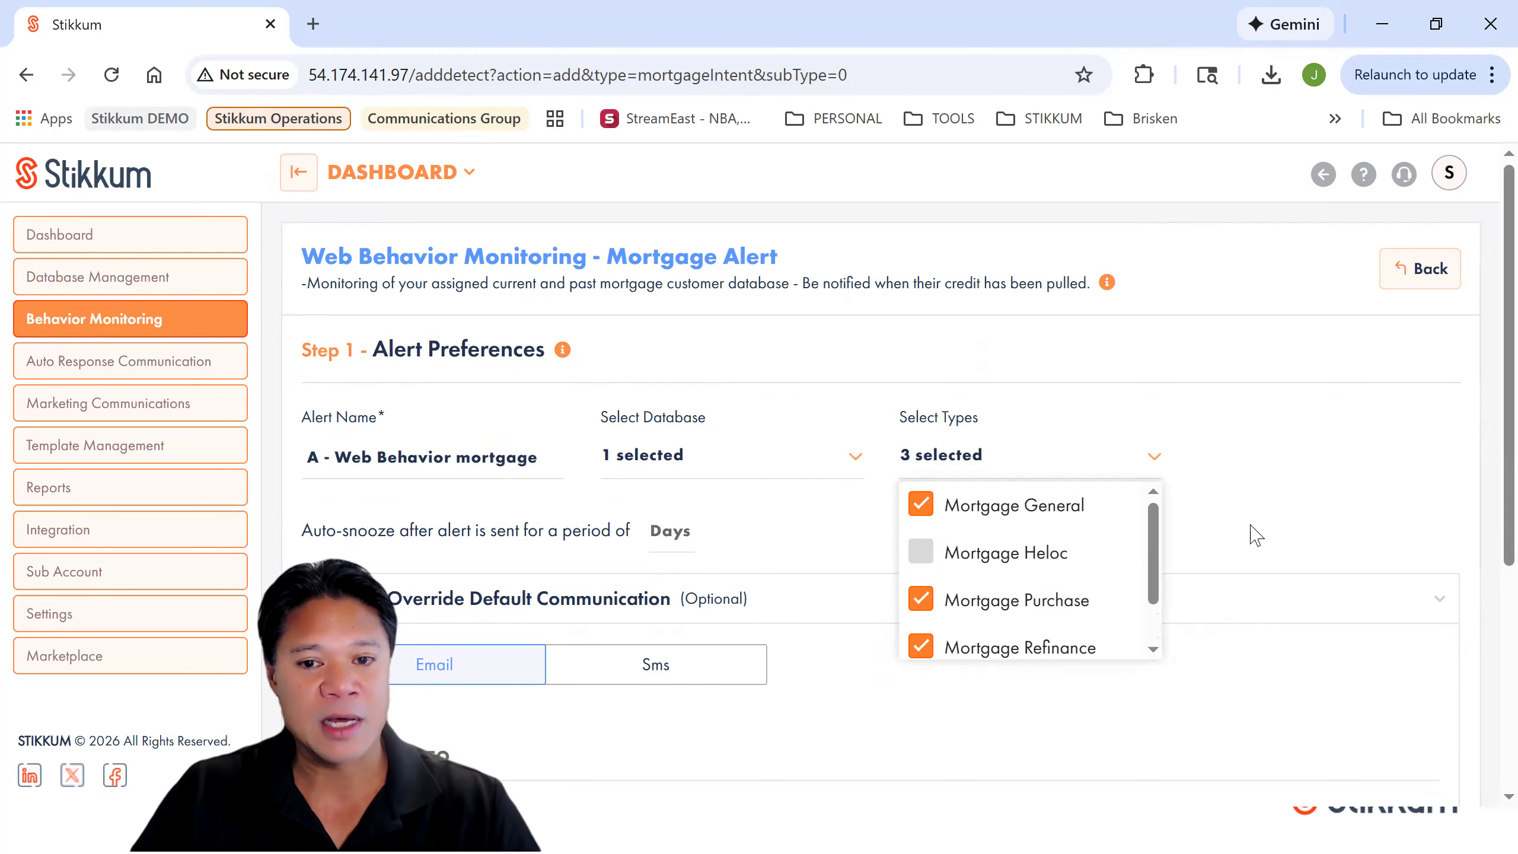
{"action": "scroll", "coordinate": [1051, 586], "scroll_direction": "down", "scroll_amount": 1}
{"action": "scroll", "coordinate": [1004, 597], "scroll_direction": "up", "scroll_amount": 2}
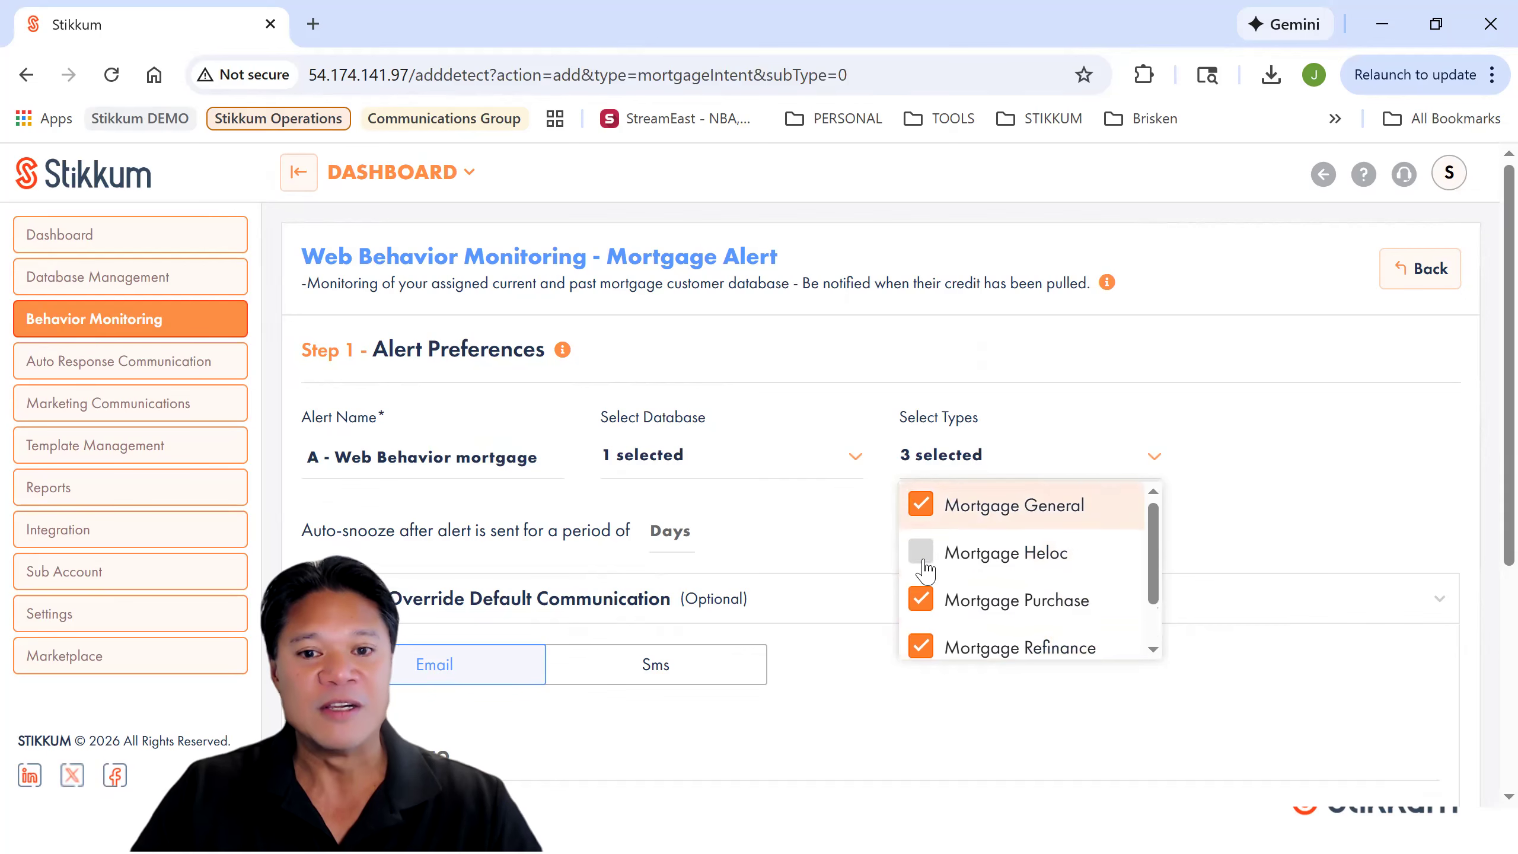
{"action": "scroll", "coordinate": [1285, 529], "scroll_direction": "down", "scroll_amount": 5}
{"action": "scroll", "coordinate": [1255, 535], "scroll_direction": "up", "scroll_amount": 3}
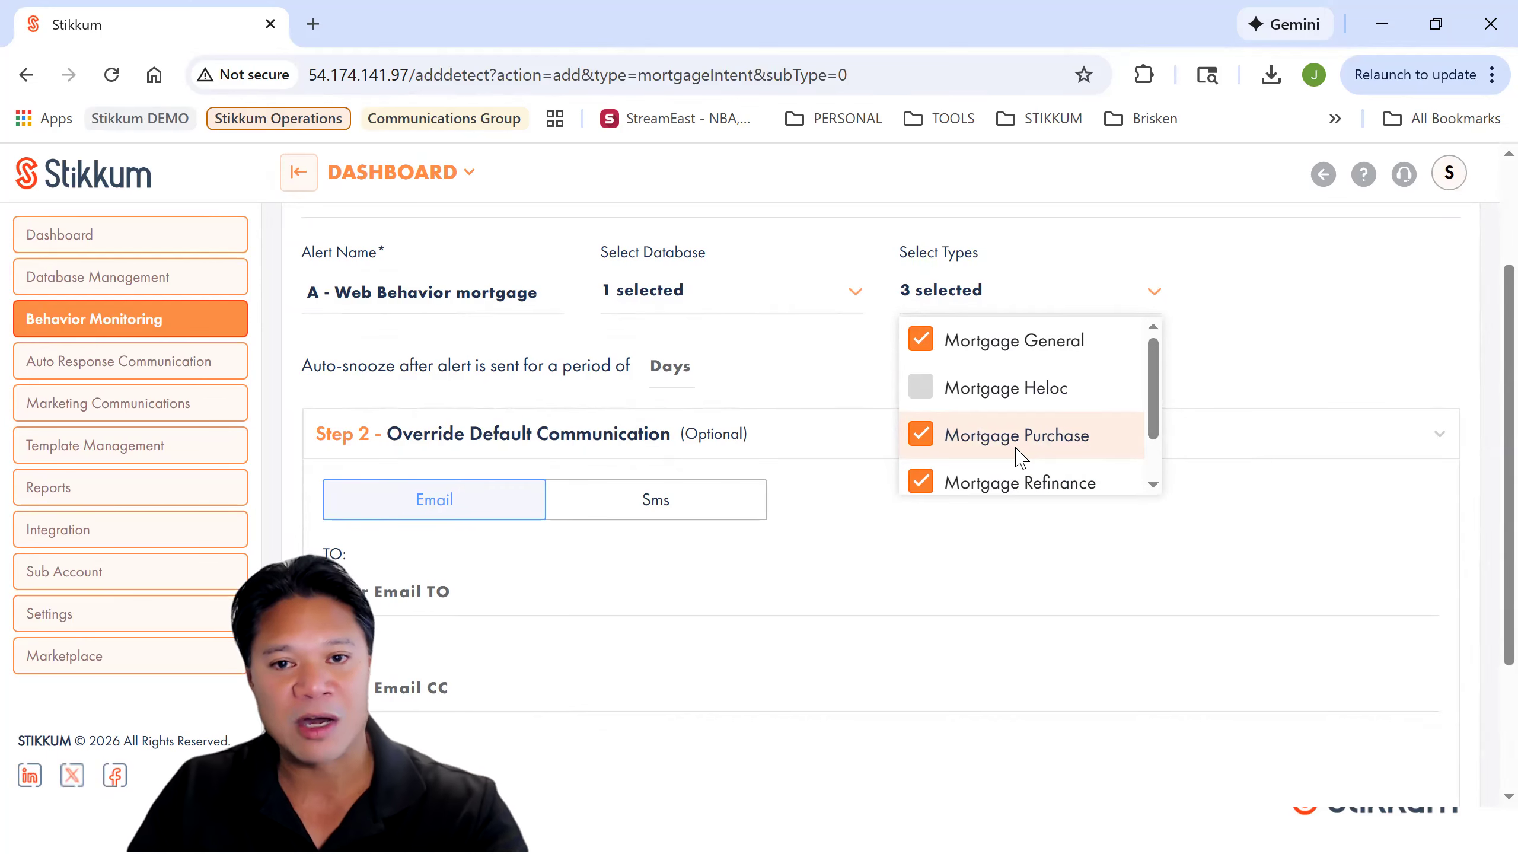
{"action": "scroll", "coordinate": [1159, 469], "scroll_direction": "down", "scroll_amount": 1}
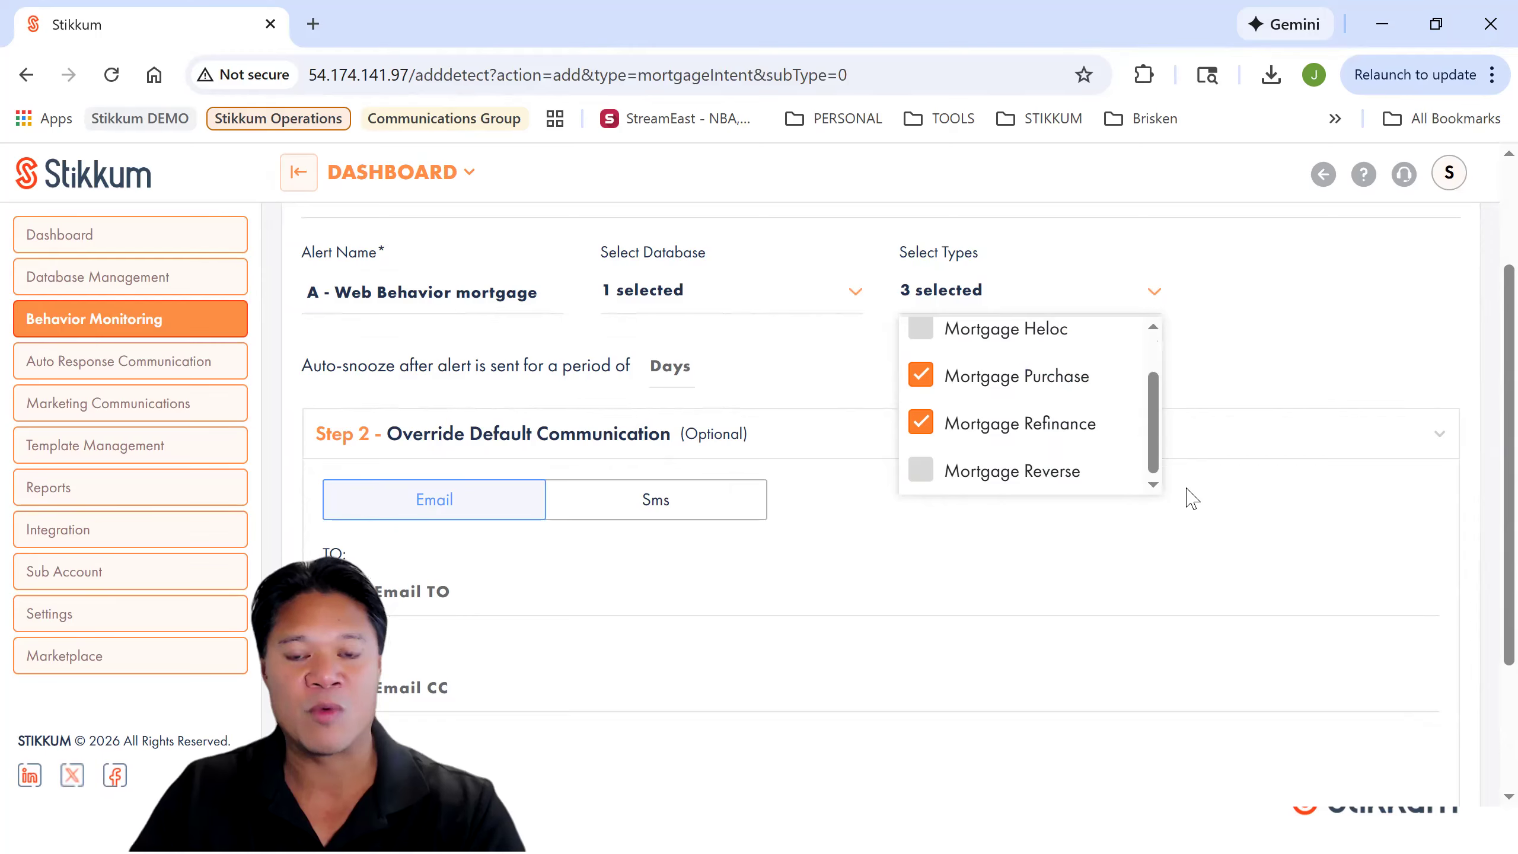
{"action": "scroll", "coordinate": [1427, 543], "scroll_direction": "down", "scroll_amount": 3}
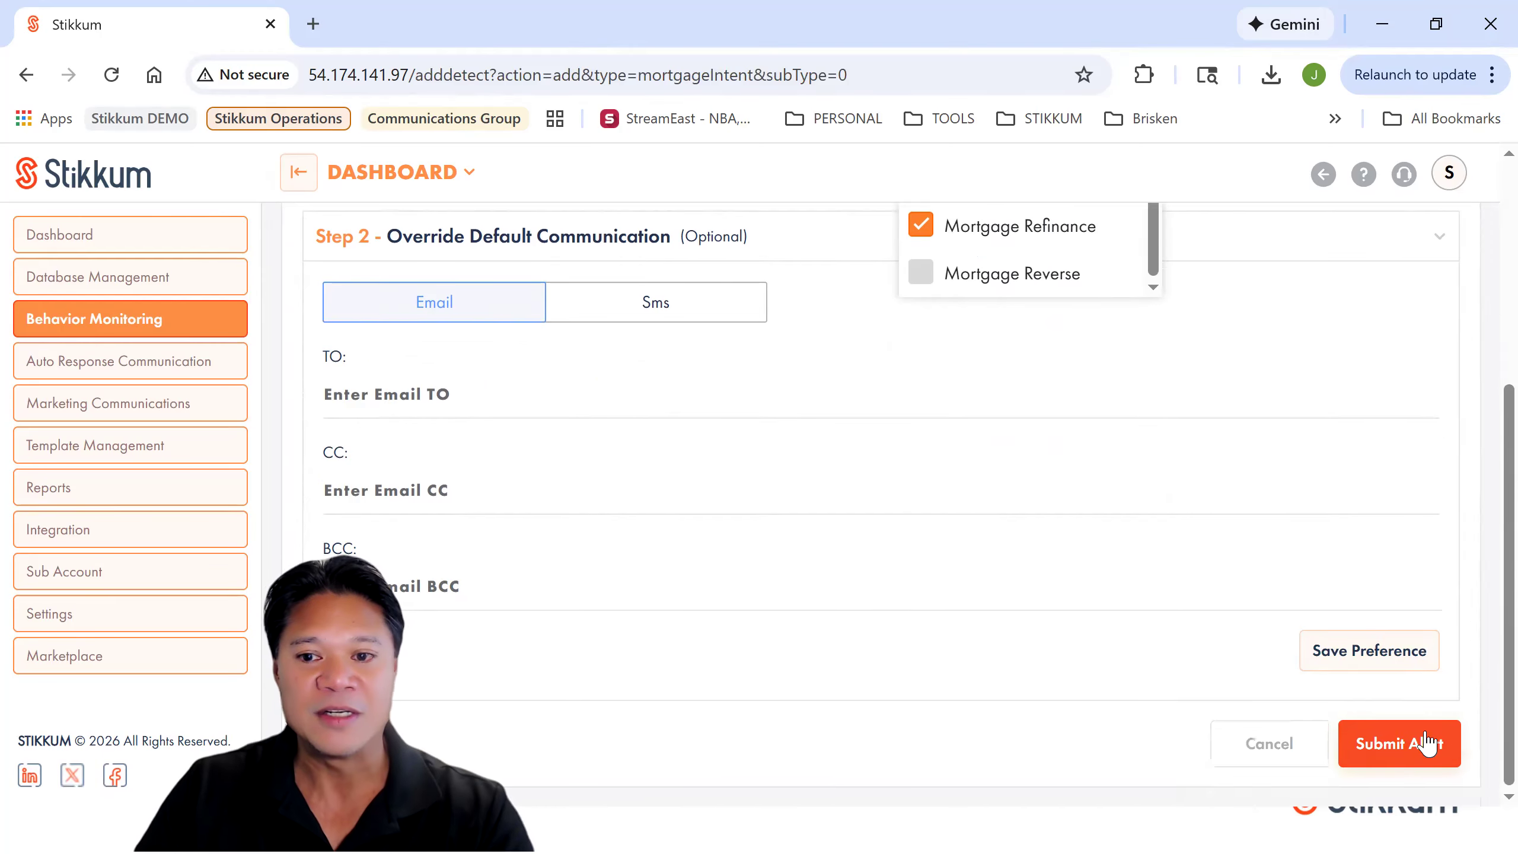
{"action": "left_click", "coordinate": [1421, 744]}
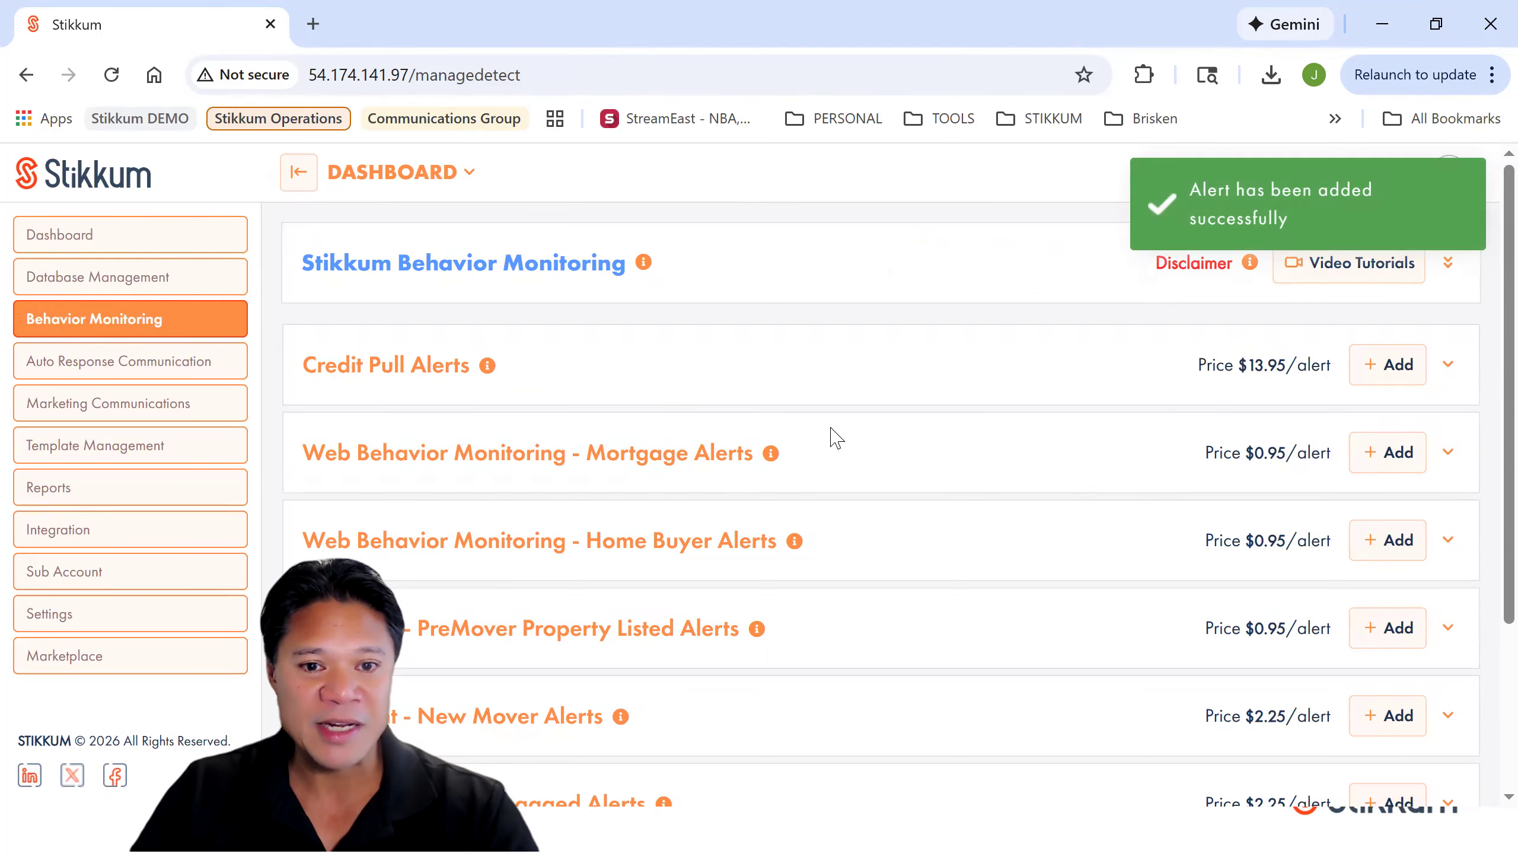
- Review the A- Customer Database's alert assignments across the mortgage columns in Database Management
{"action": "left_click", "coordinate": [203, 291]}
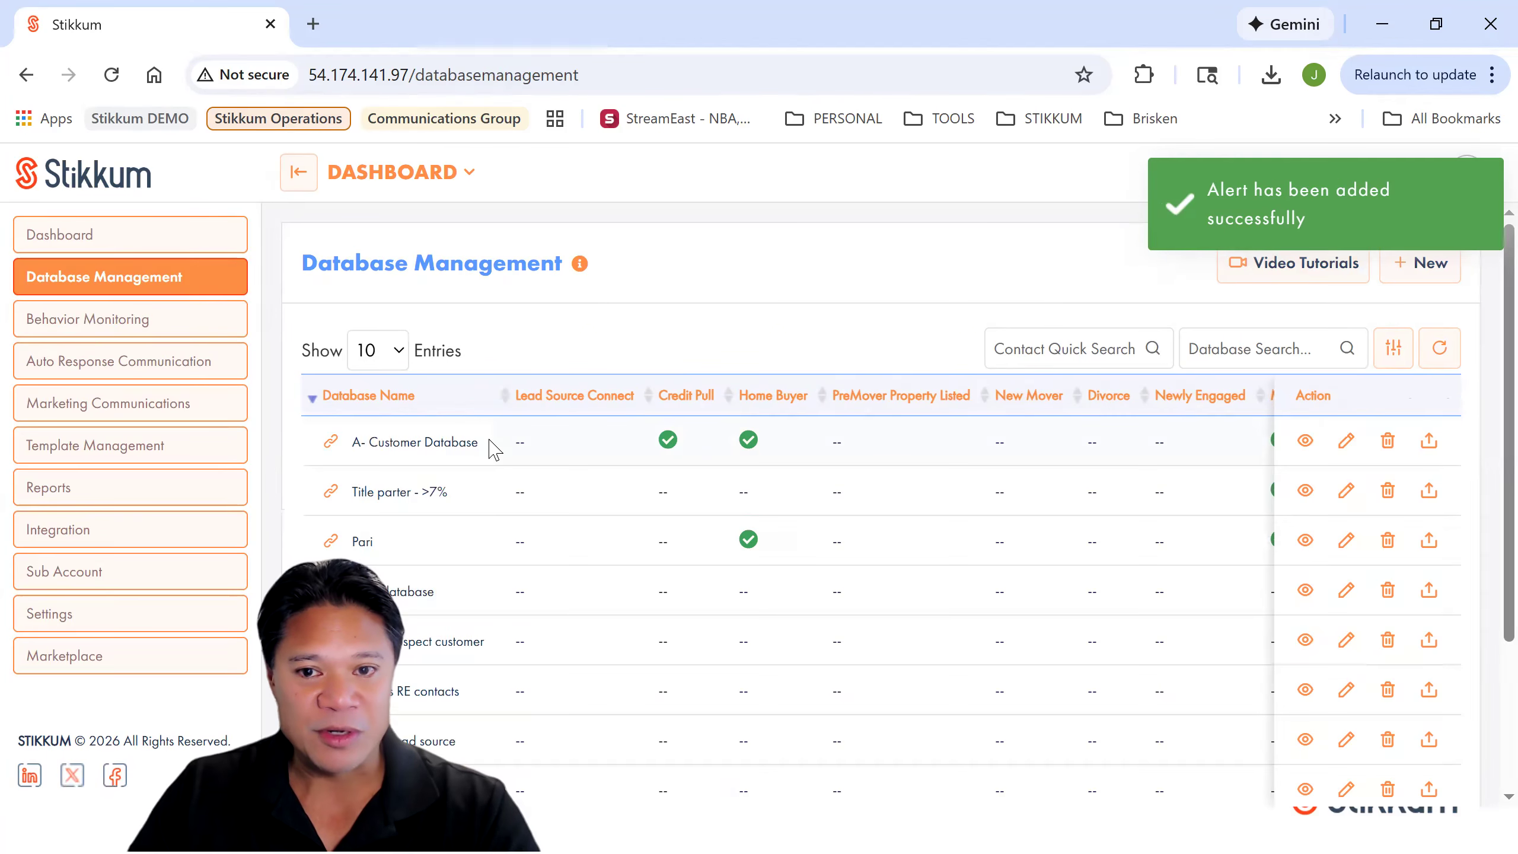
{"action": "left_click", "coordinate": [300, 174]}
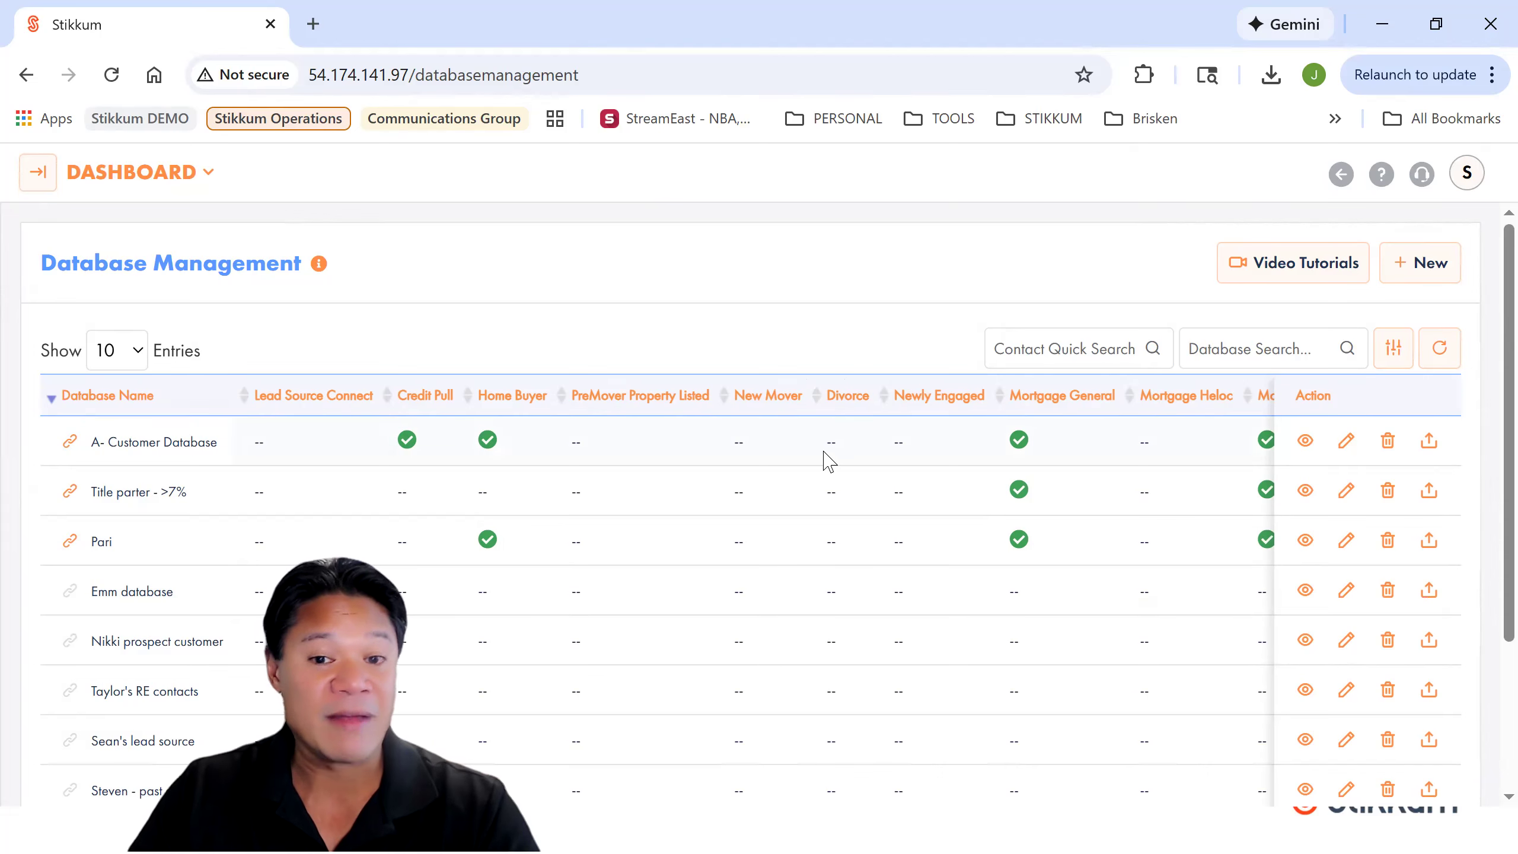
{"action": "left_click", "coordinate": [38, 171]}
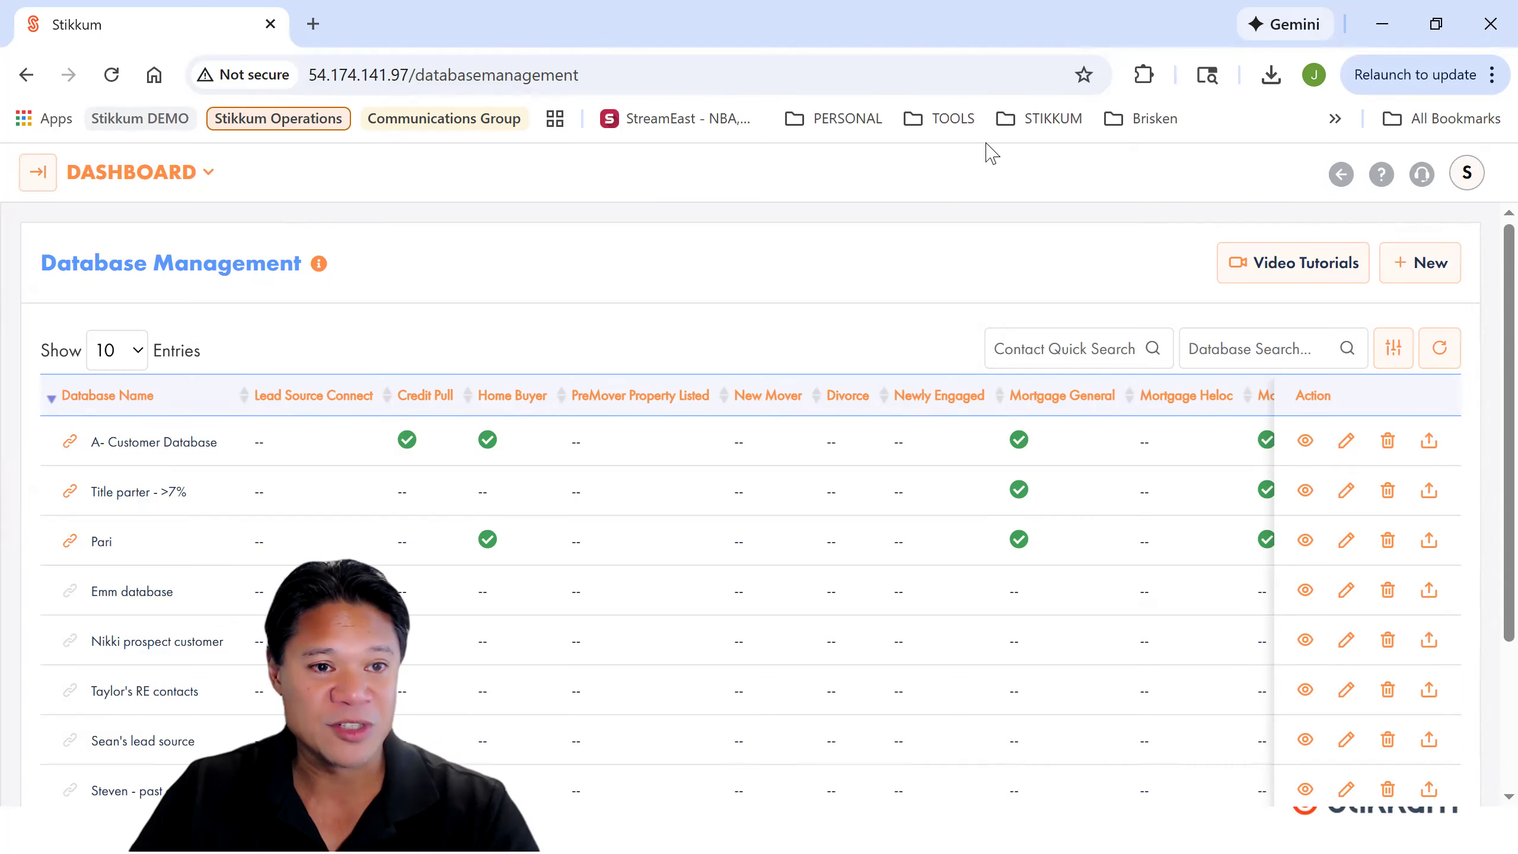
- Switch off notifications for the "A - Web Behavior mortgage" alert among the Web Behavior Monitoring Mortgage Alerts
{"action": "left_click", "coordinate": [227, 326]}
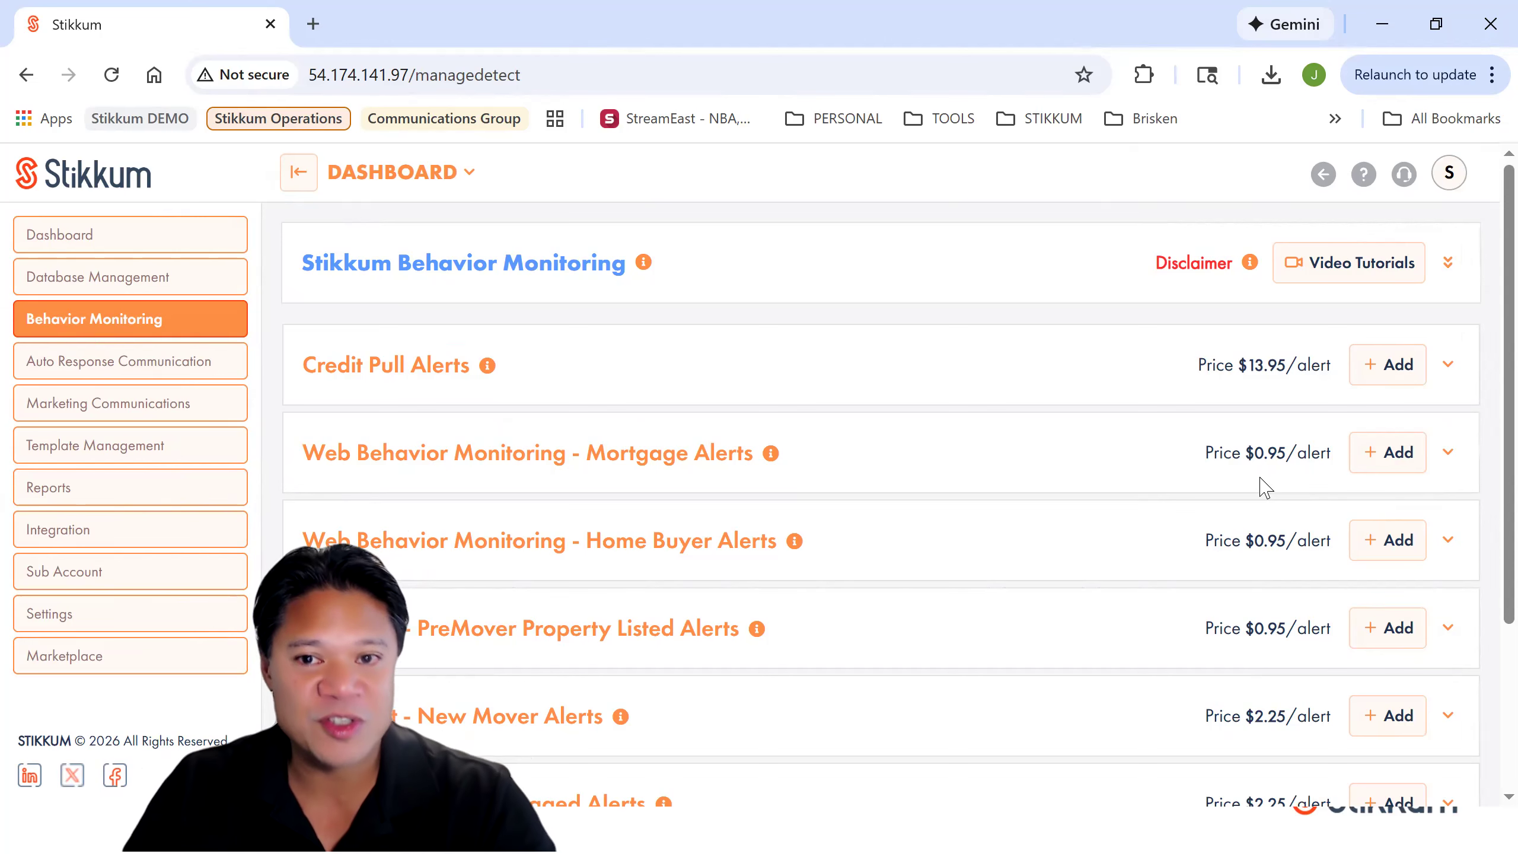
{"action": "left_click", "coordinate": [1053, 462]}
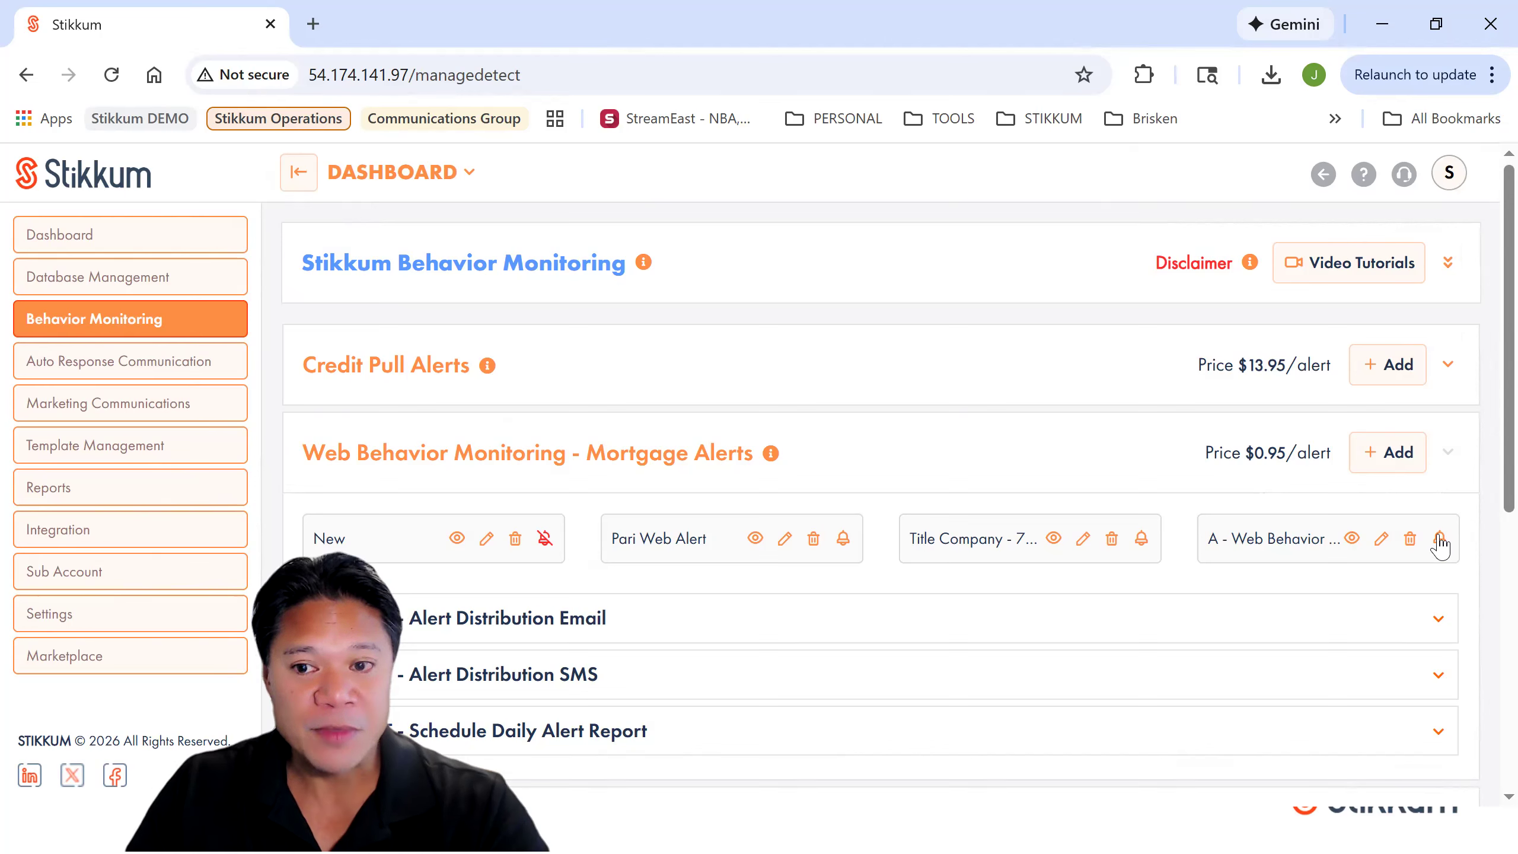
{"action": "left_click_drag", "start_coordinate": [1222, 538], "coordinate": [1314, 547]}
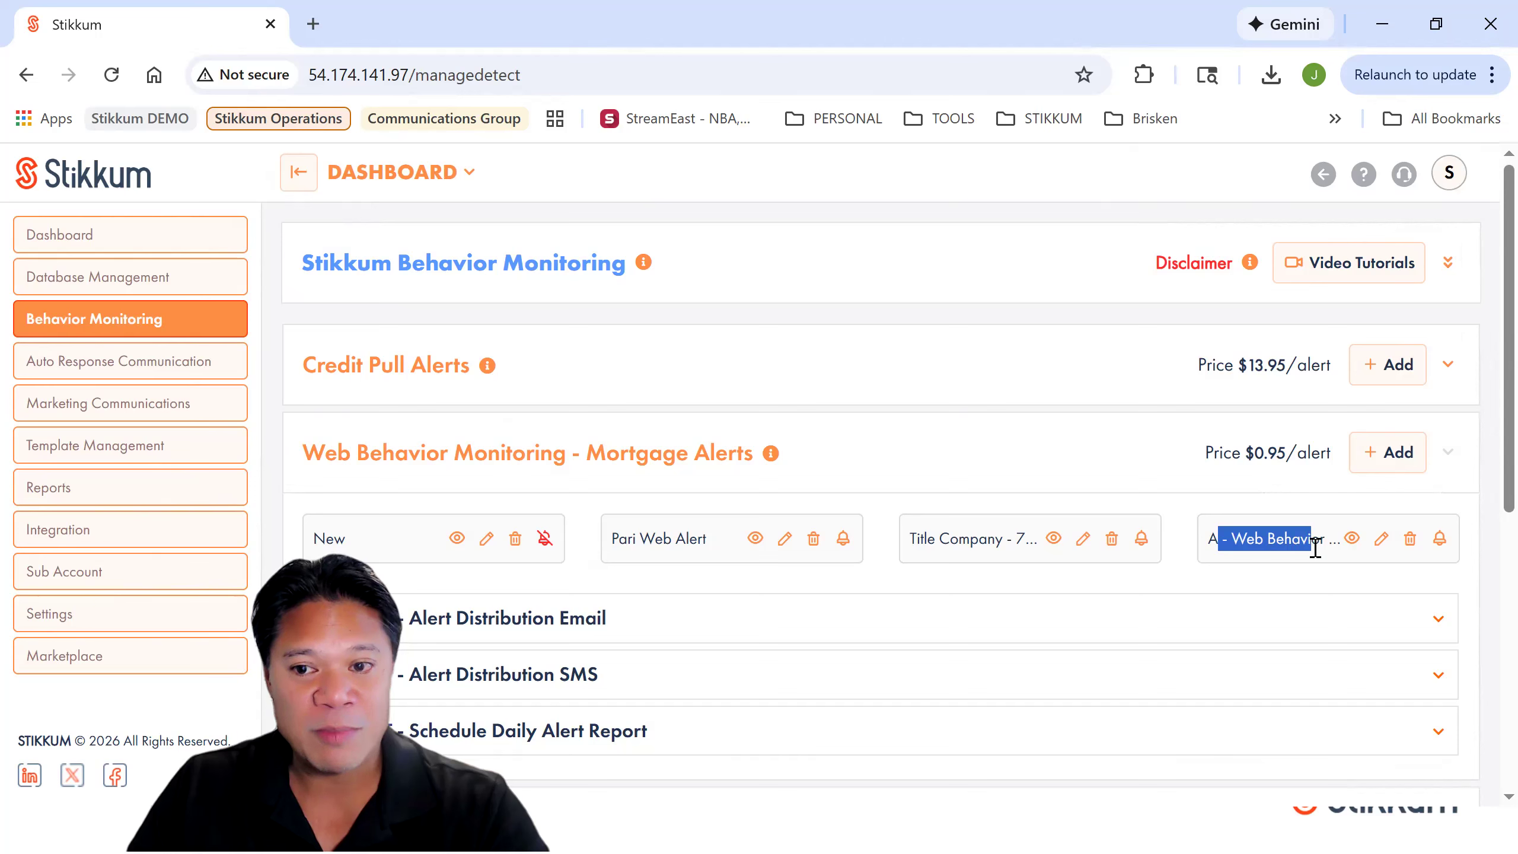
{"action": "left_click", "coordinate": [1440, 539]}
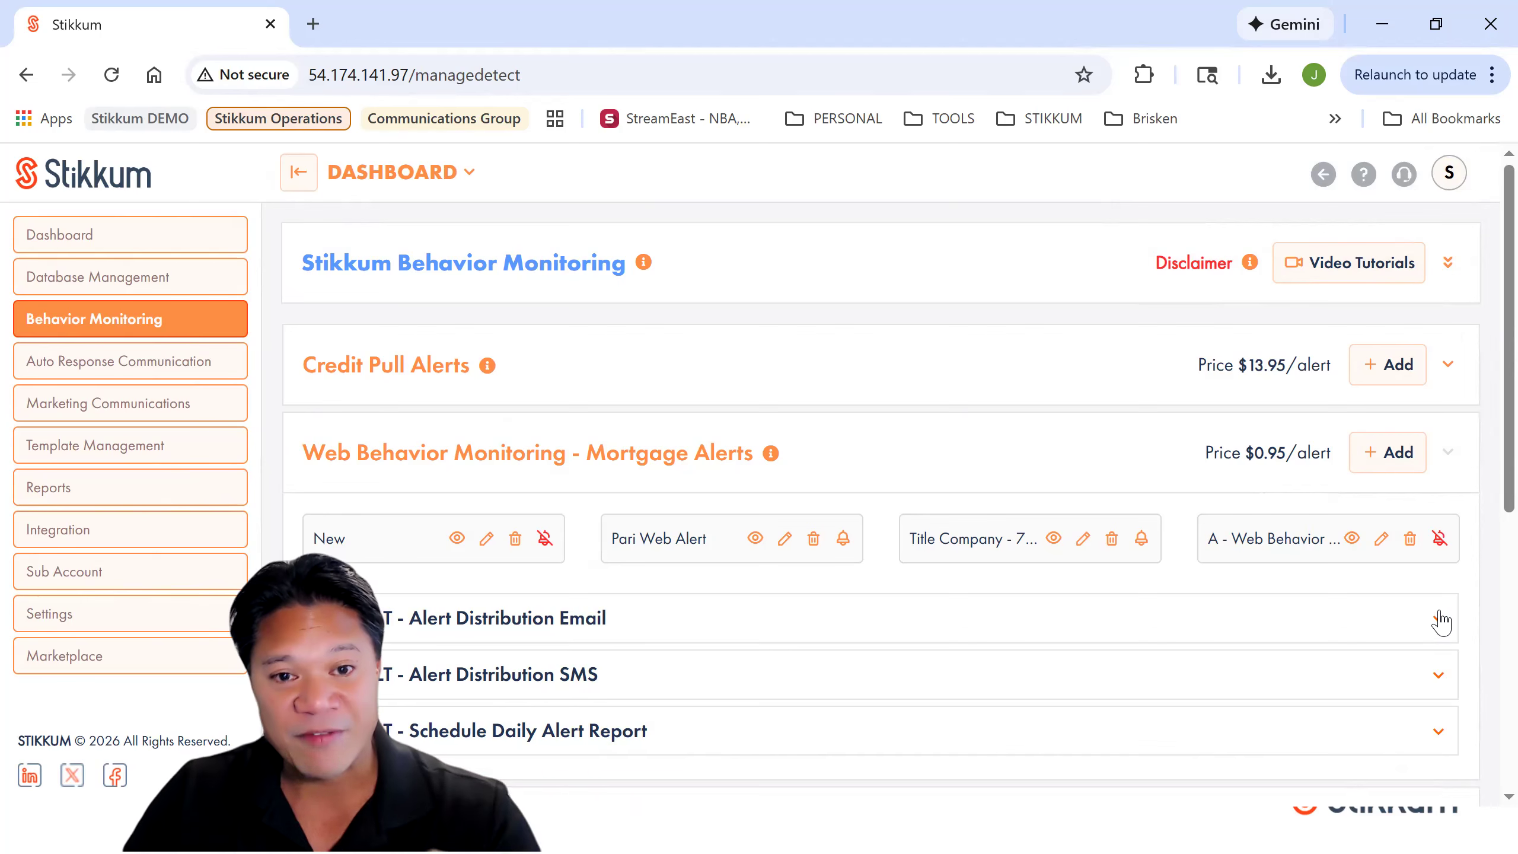
- Switch notifications back on for the "A - Web Behavior" mortgage alert and collapse the Mortgage Alerts section
{"action": "left_click", "coordinate": [1439, 538]}
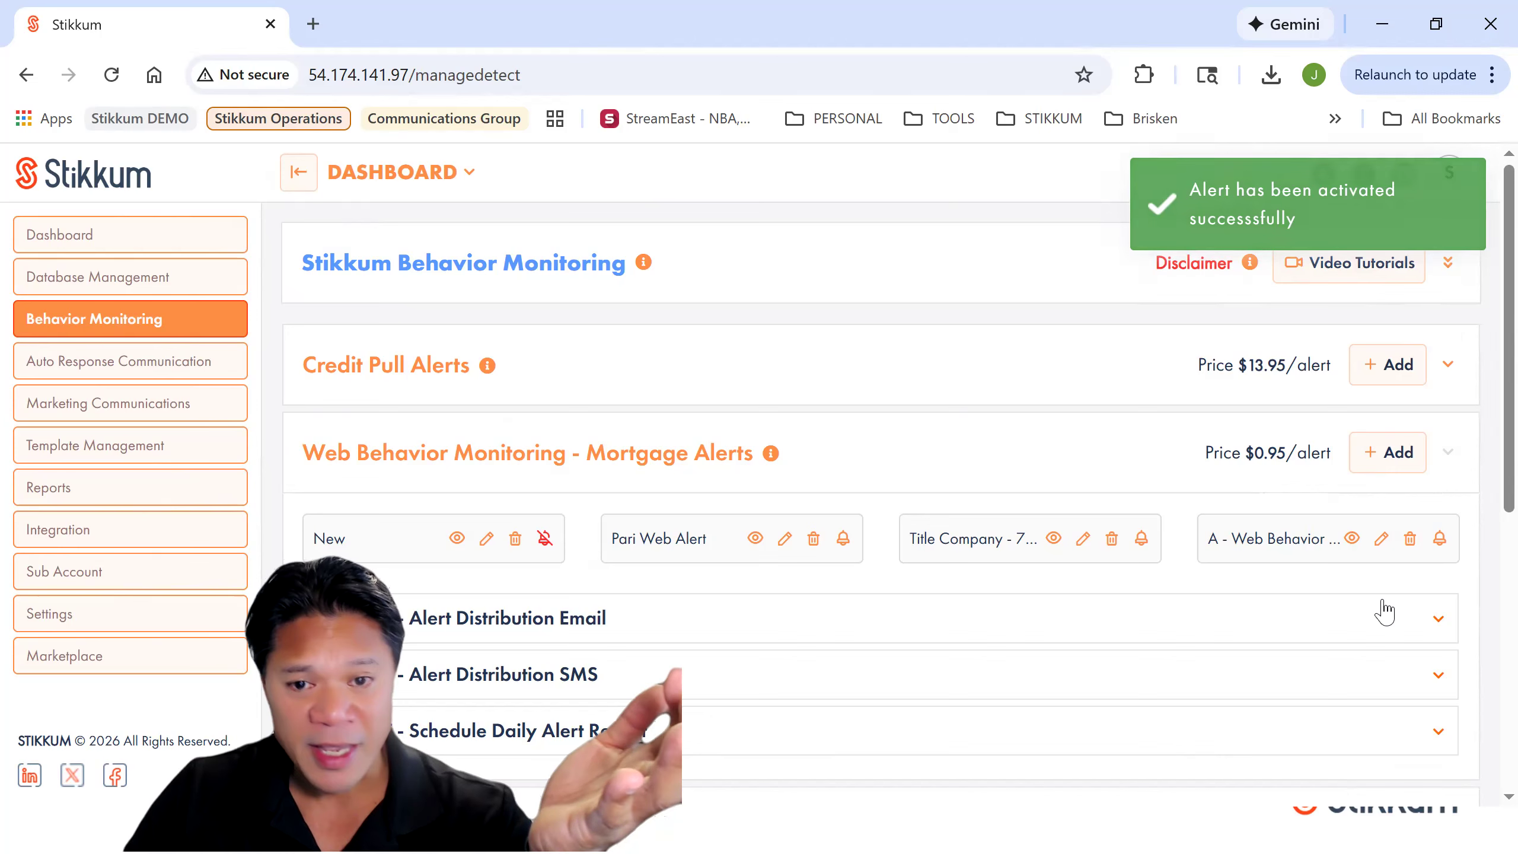
{"action": "left_click", "coordinate": [1084, 475]}
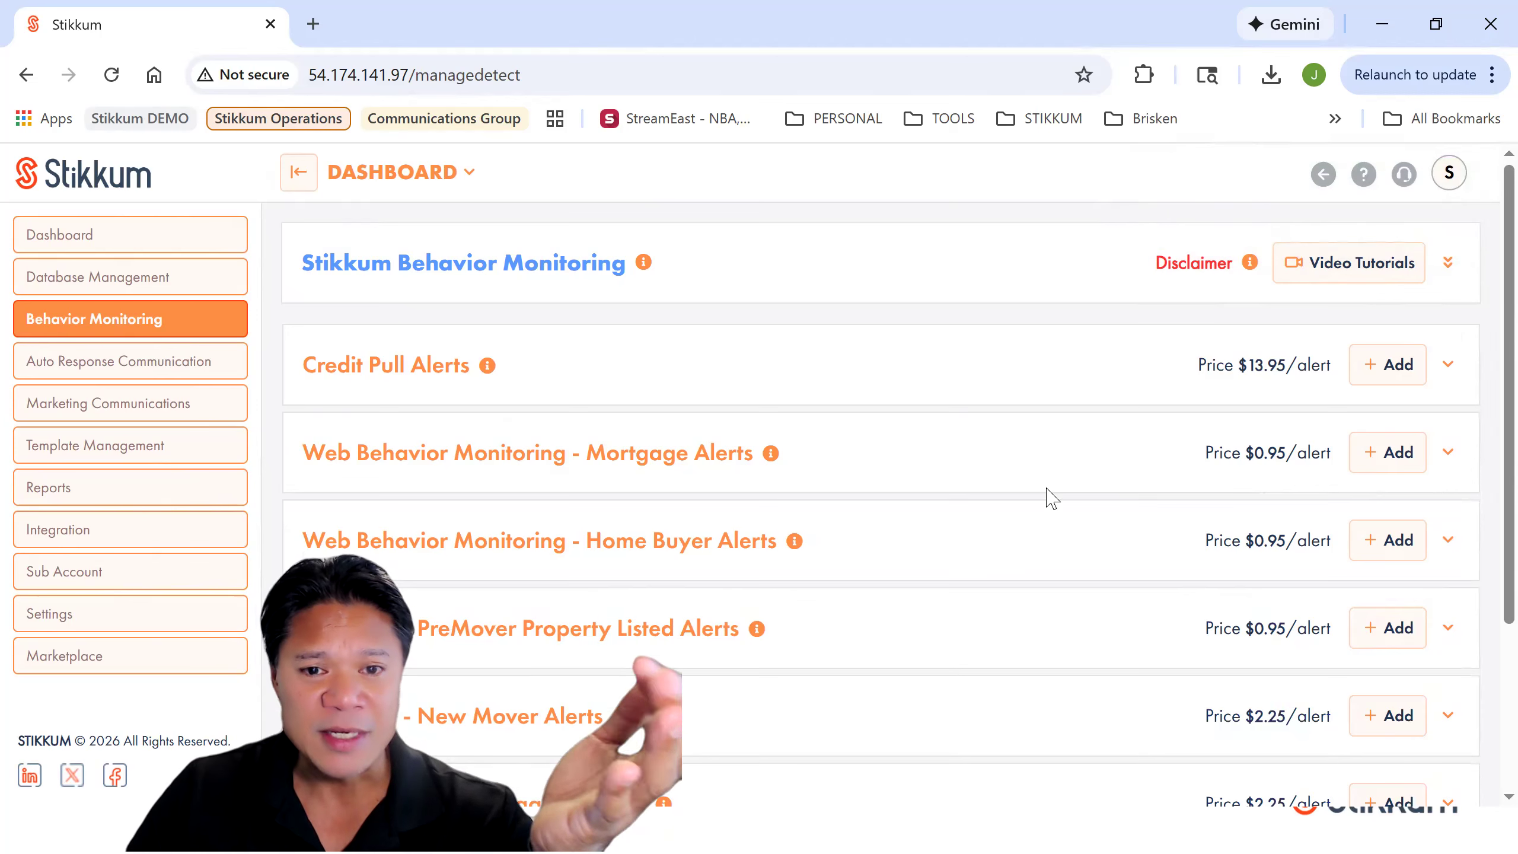
- Delete the "A - Client A Home" alert from the Web Behavior Monitoring Home Buyer Alerts and confirm the deletion
{"action": "left_click", "coordinate": [956, 544]}
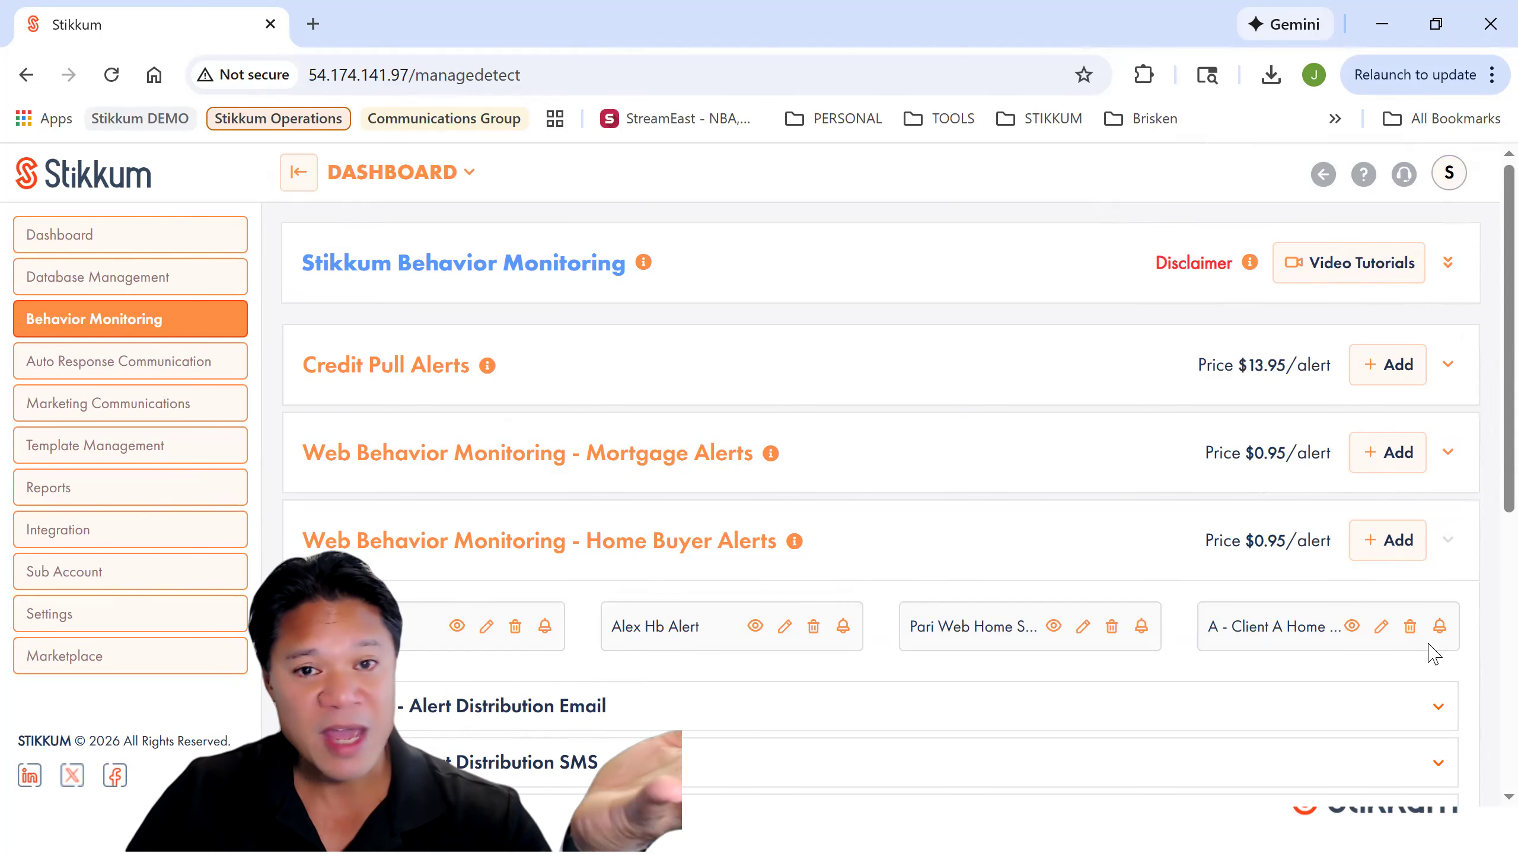
{"action": "left_click", "coordinate": [1410, 626]}
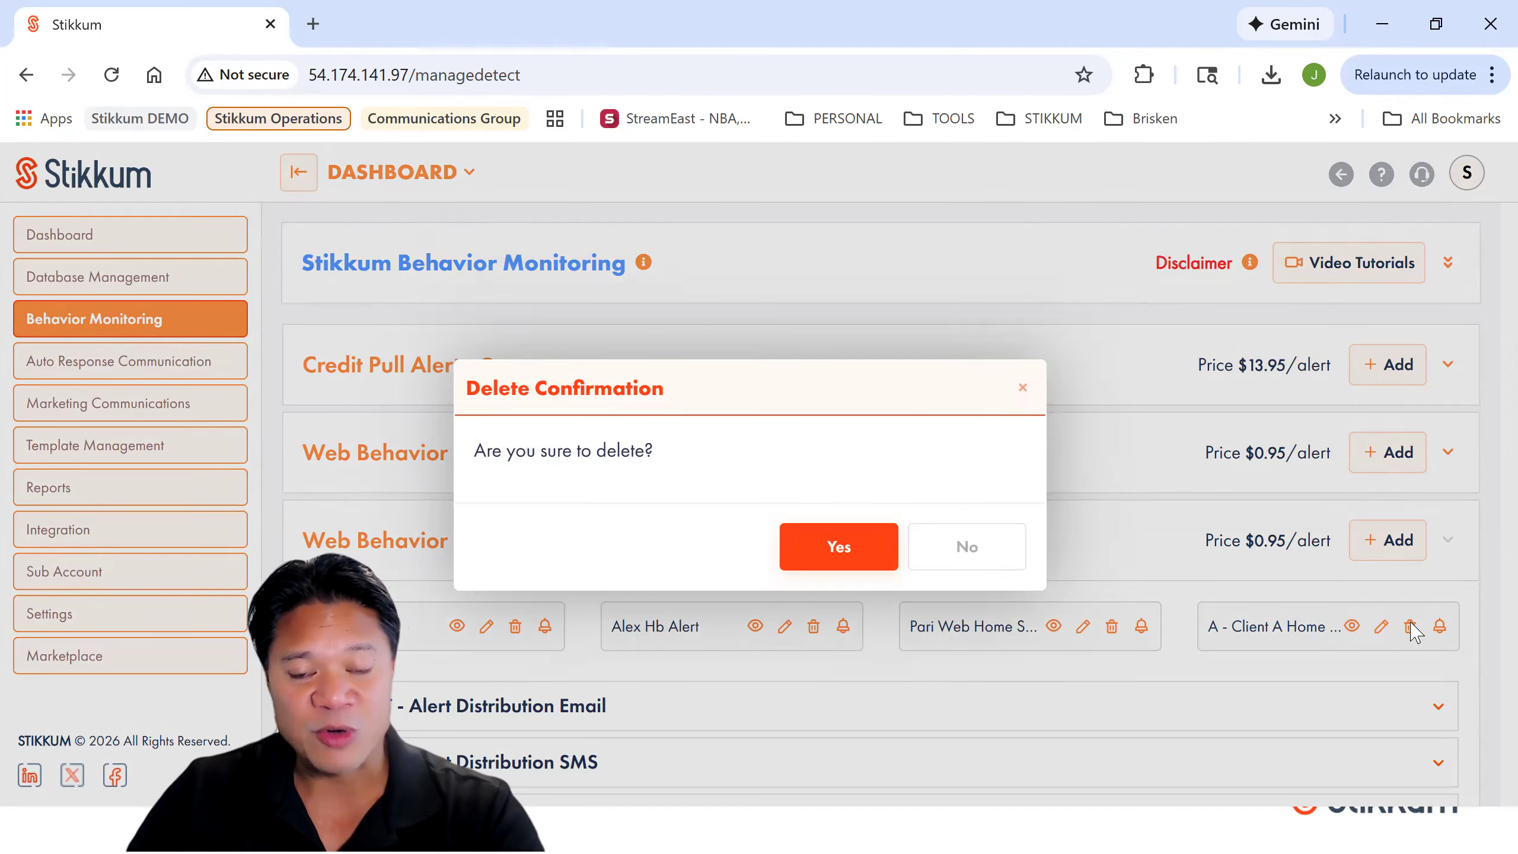
{"action": "left_click", "coordinate": [861, 551]}
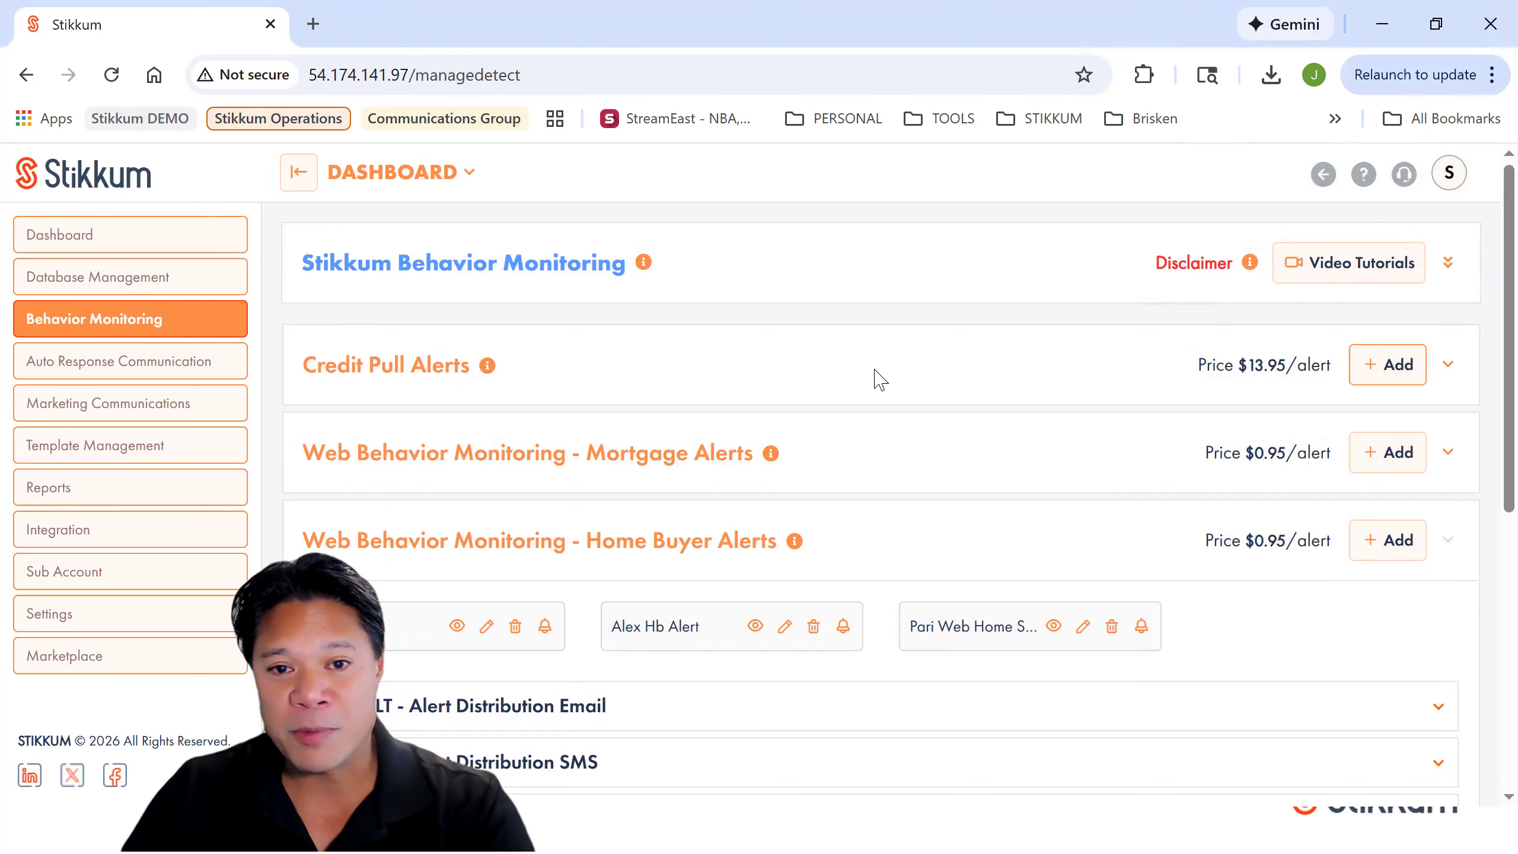
- Edit the "A - Client Credit Pulls" credit pull alert to deselect the A- Customer Database, and save the updated alert
{"action": "left_click", "coordinate": [754, 361]}
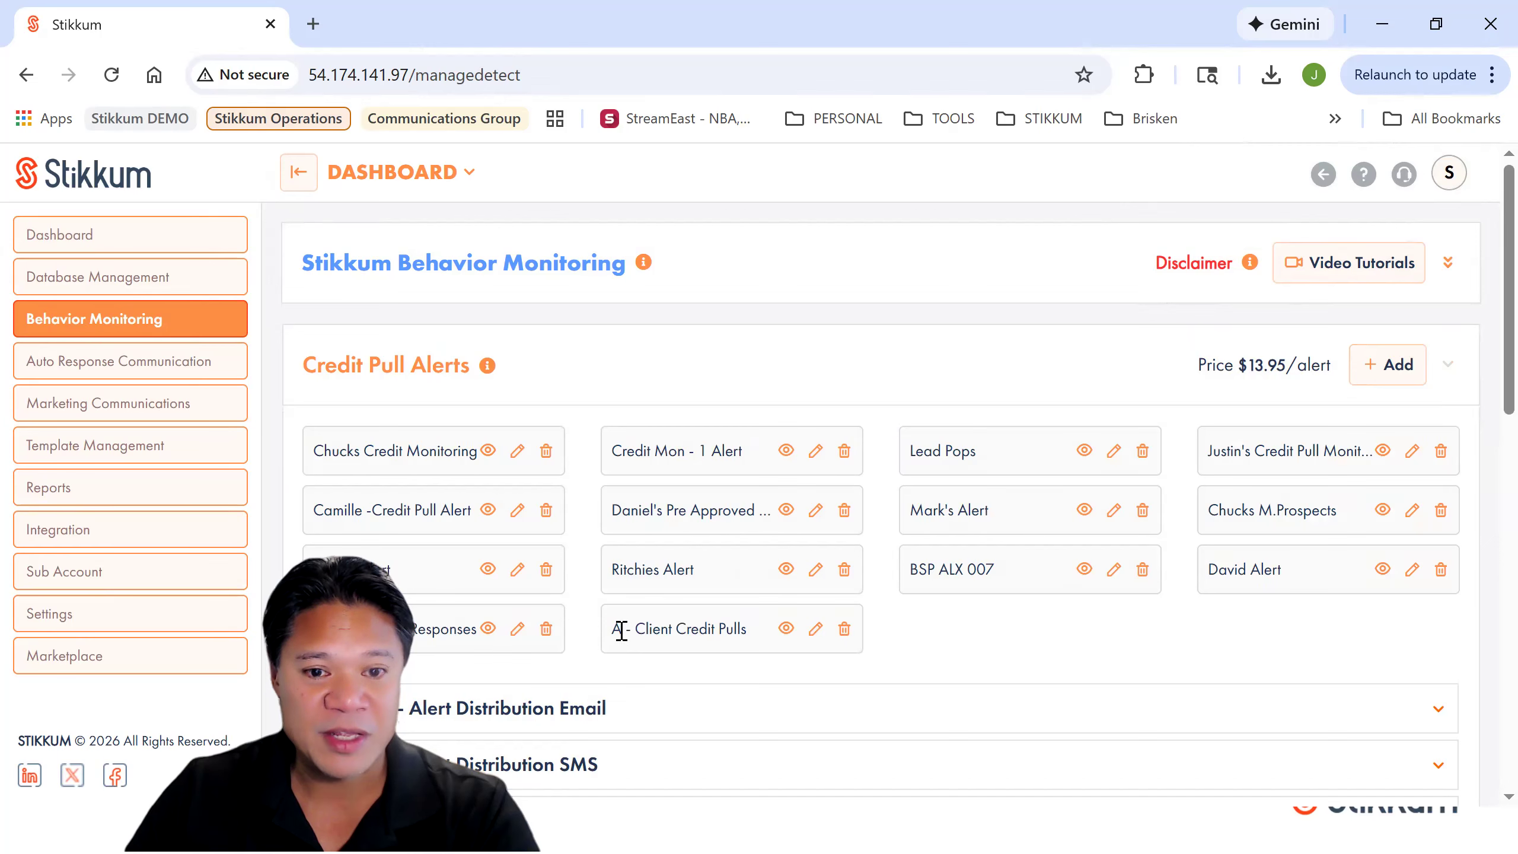
{"action": "left_click_drag", "start_coordinate": [621, 629], "coordinate": [740, 638]}
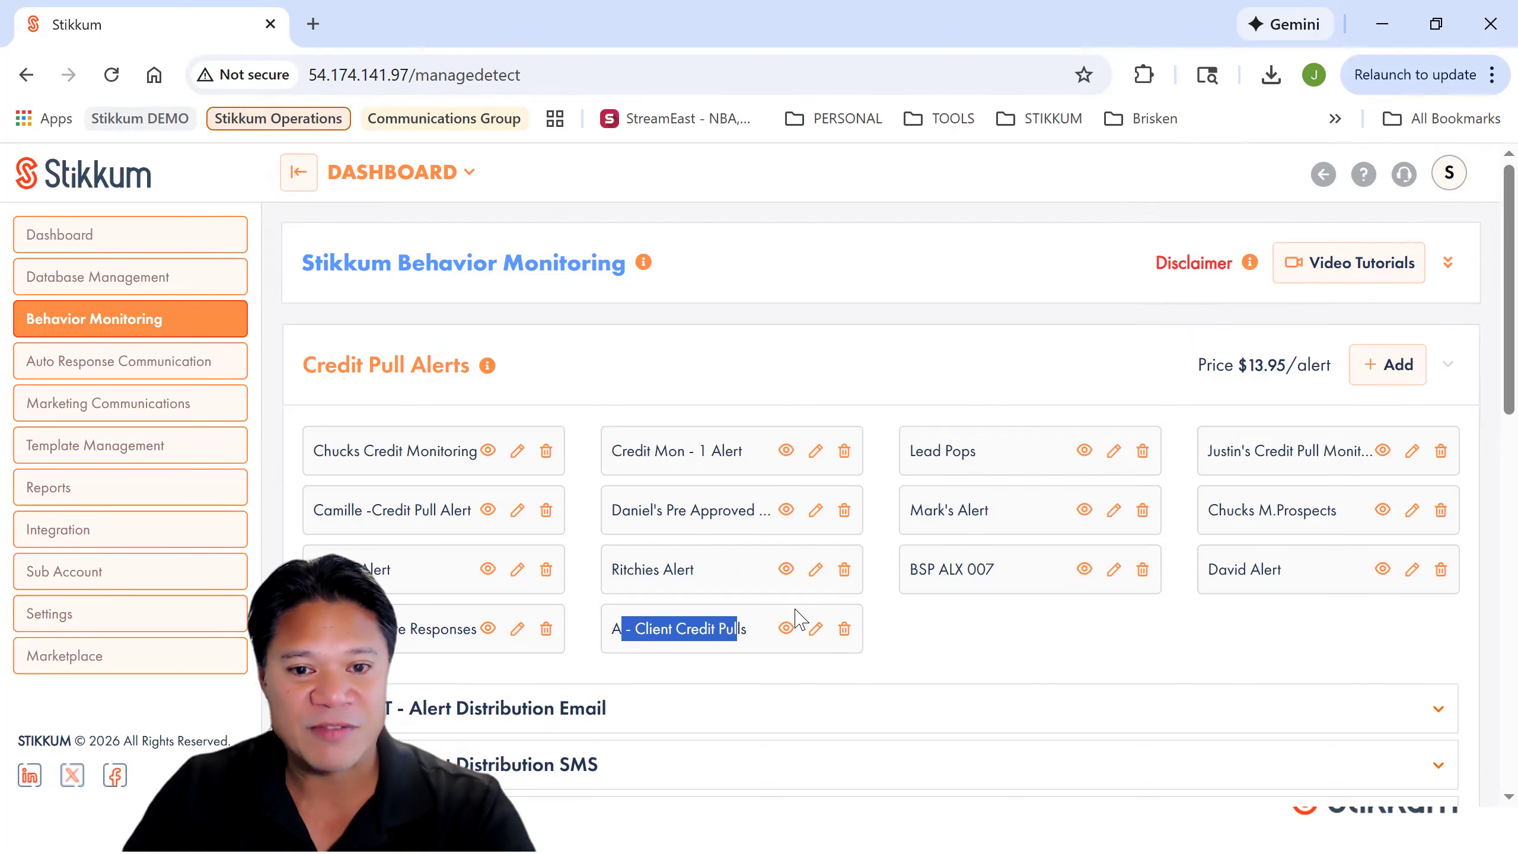
{"action": "left_click", "coordinate": [814, 629]}
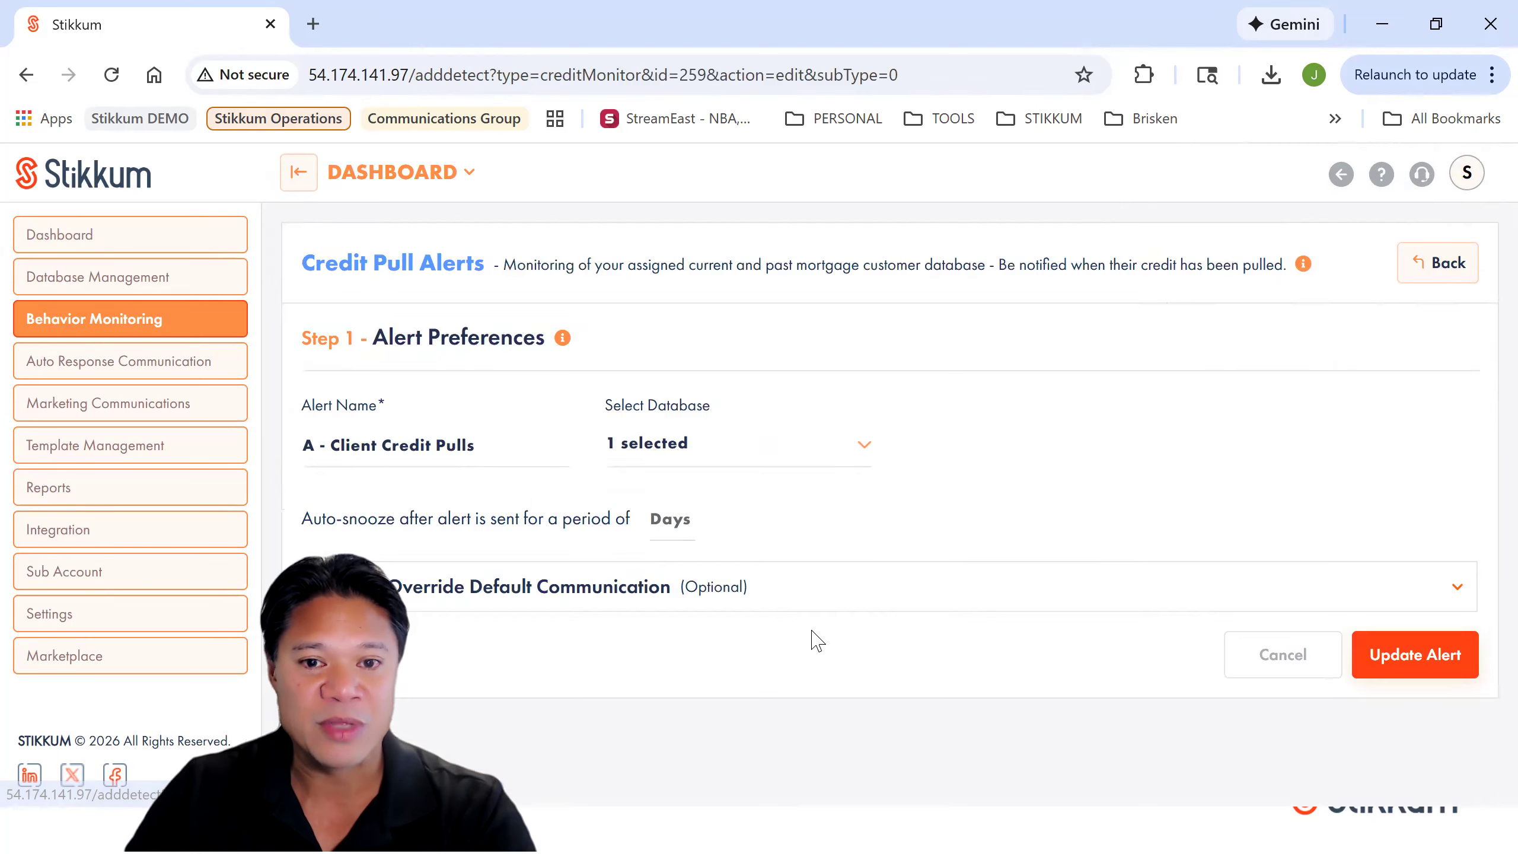
{"action": "left_click", "coordinate": [772, 461]}
{"action": "scroll", "coordinate": [722, 526], "scroll_direction": "down", "scroll_amount": 5}
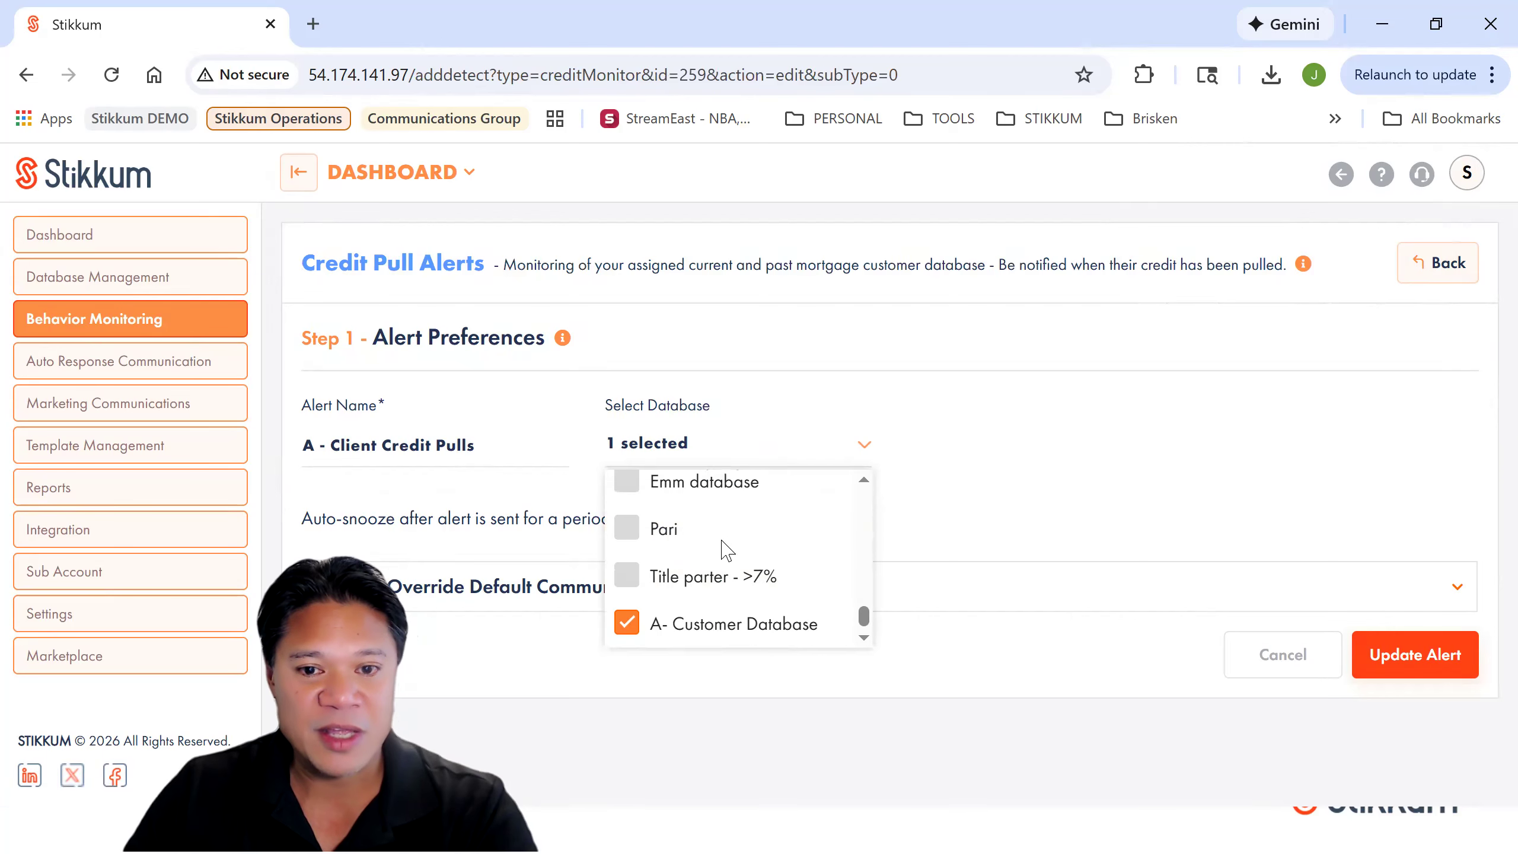
{"action": "left_click", "coordinate": [626, 623]}
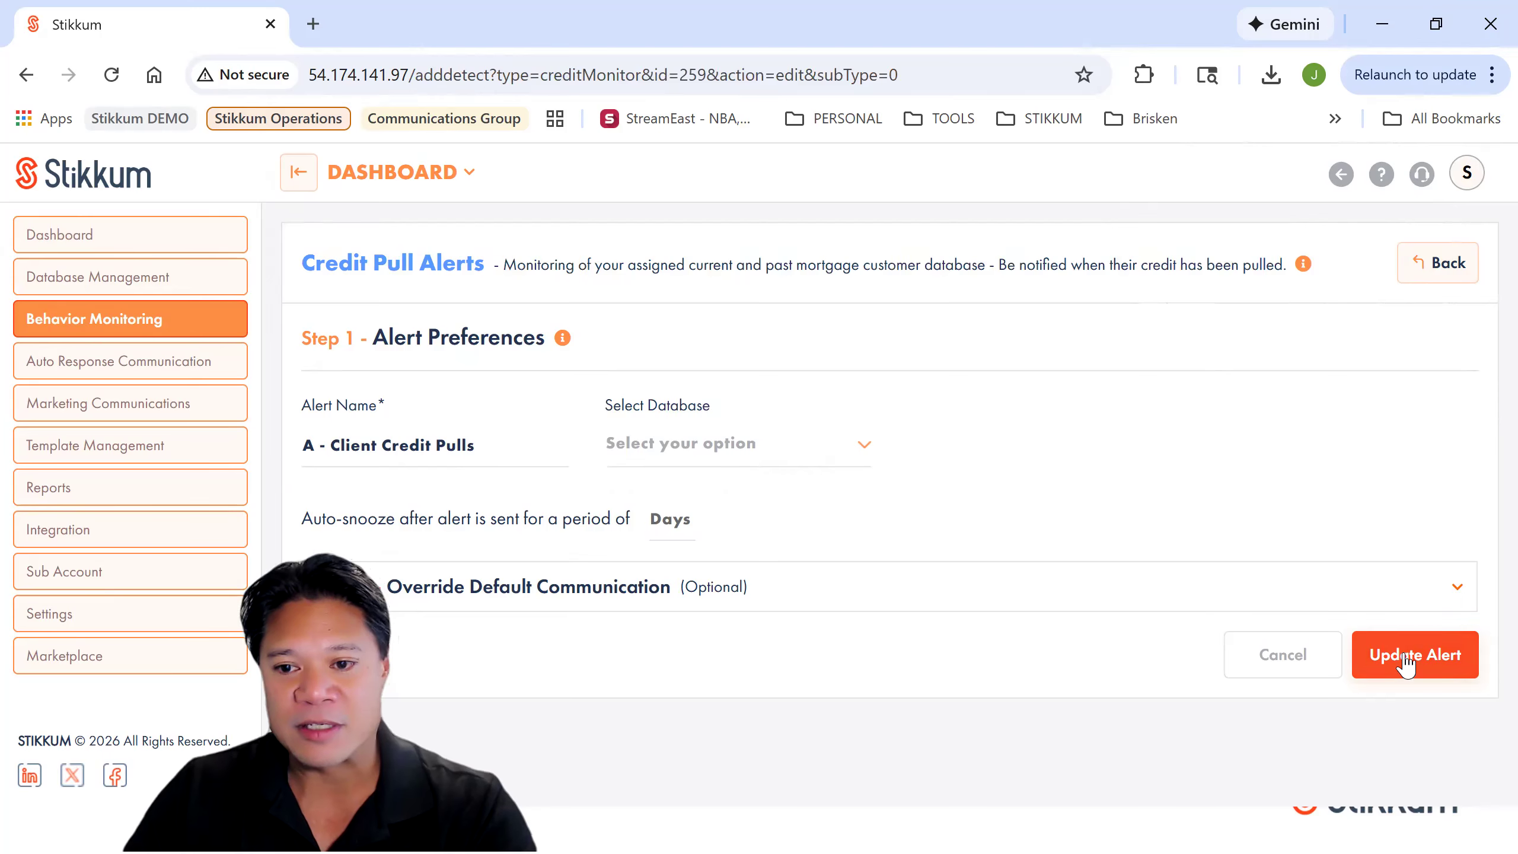
{"action": "left_click", "coordinate": [1402, 664]}
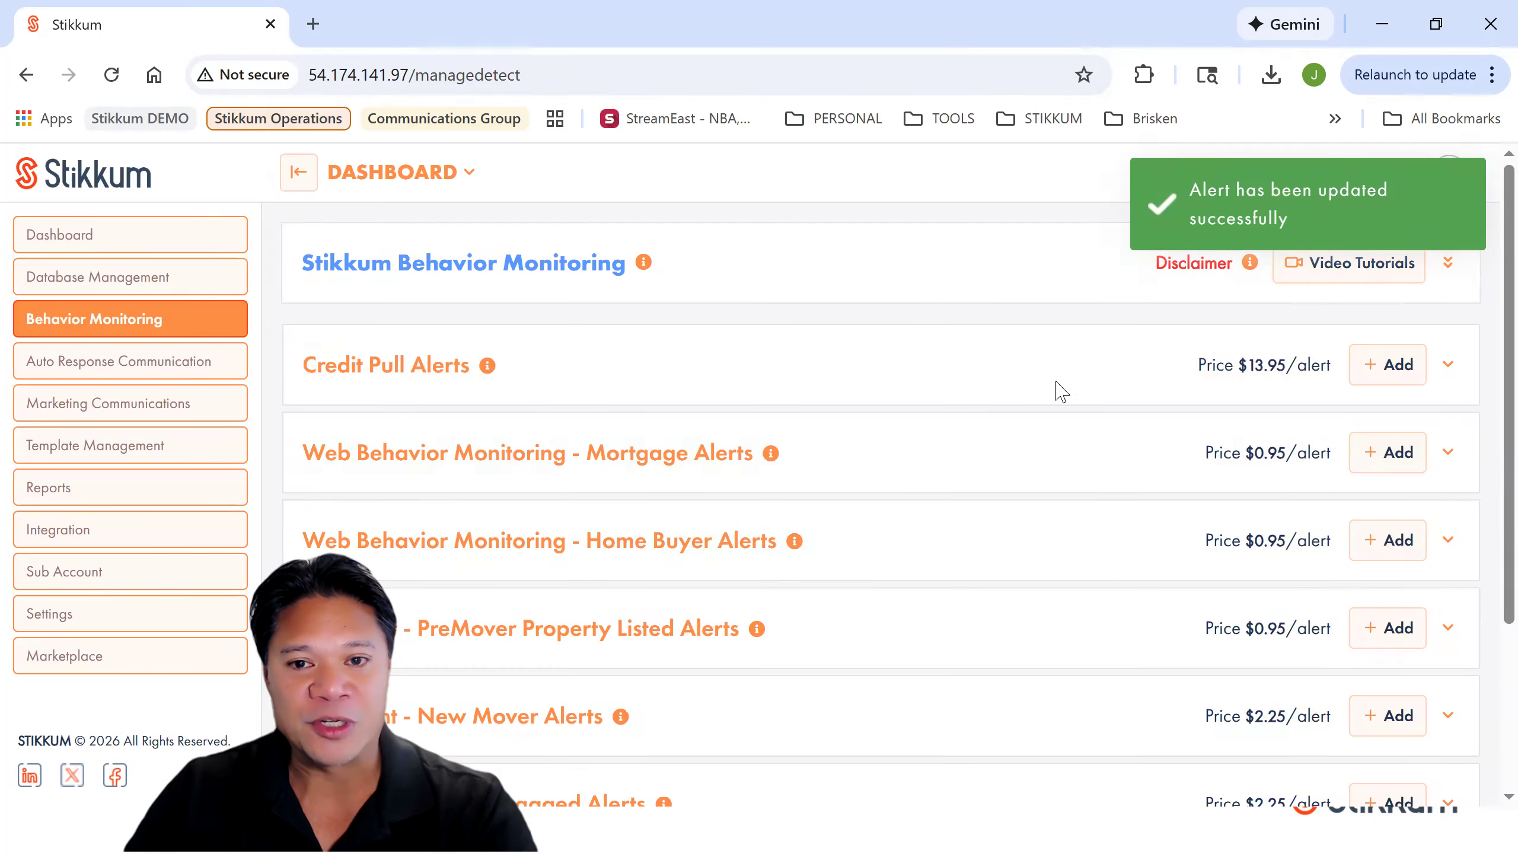